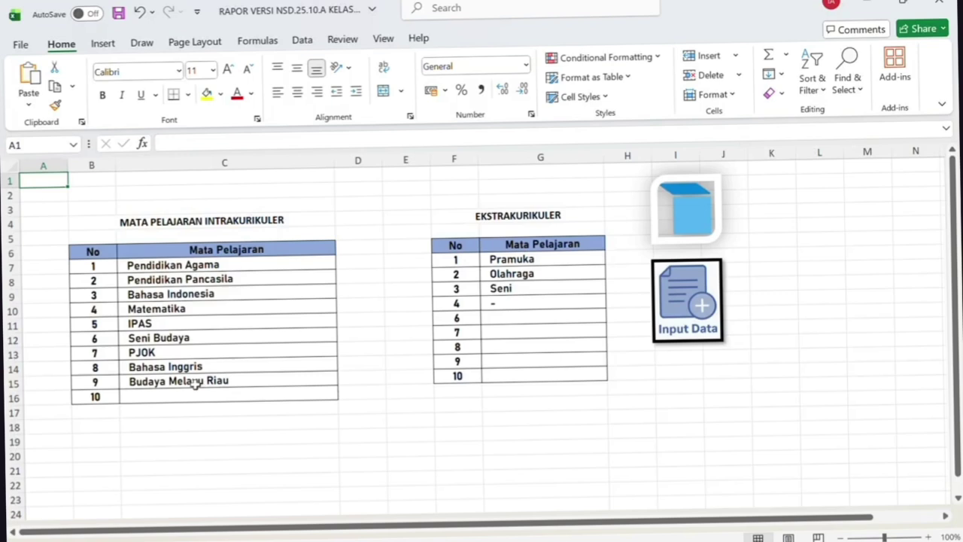
- Copy PJOK and Bahasa Inggris from numbers 7 and 8 into numbers 9 and 10 of the Mata Pelajaran Intrakurikuler table
left_click(192, 384)
type("D")
left_click_drag(183, 352, 173, 401)
type("PJOK Bahasa Inggris")
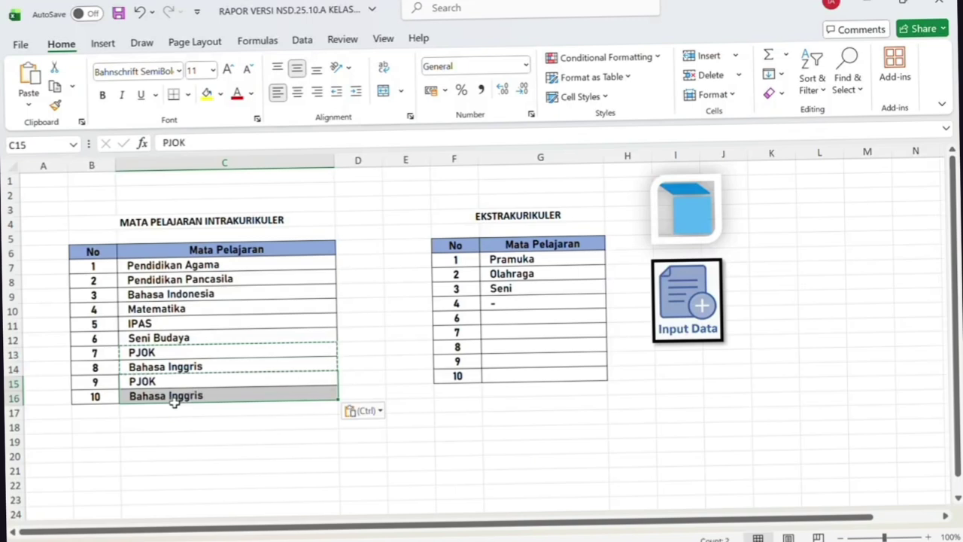
- Replace subject number 7 in the Mata Pelajaran Intrakurikuler table with Seni Musik
left_click(170, 358)
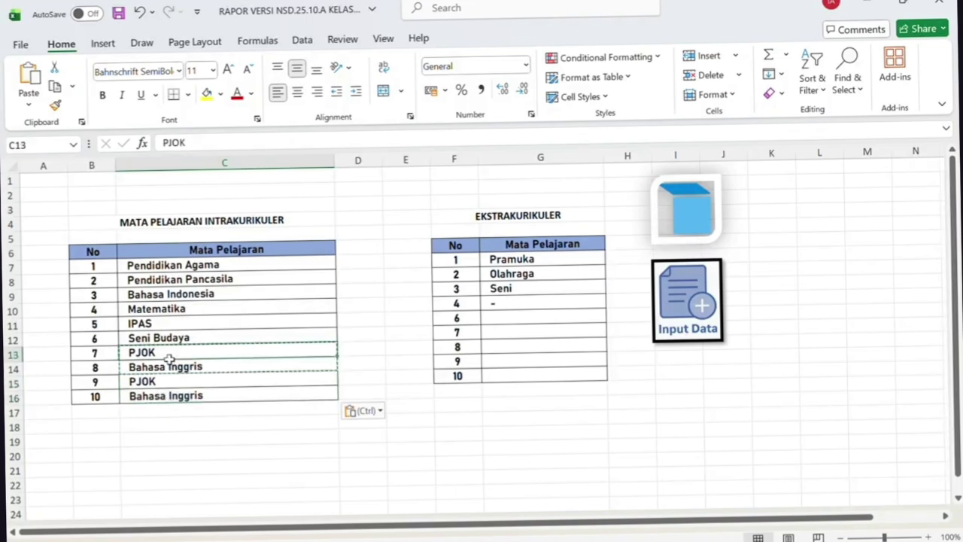
type("sENI")
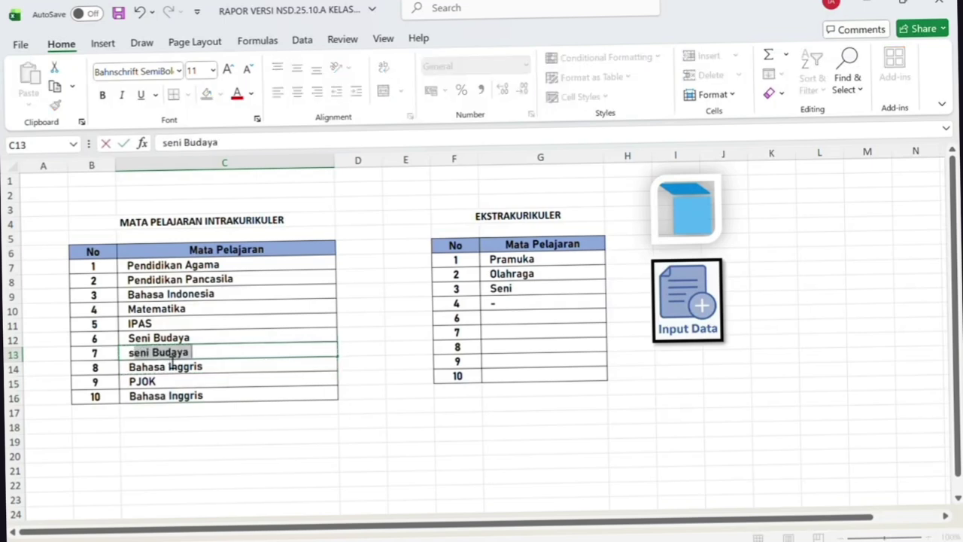
key("BackSpace")
key("BackSpace")
key("BackSpace")
key("BackSpace")
key("BackSpace")
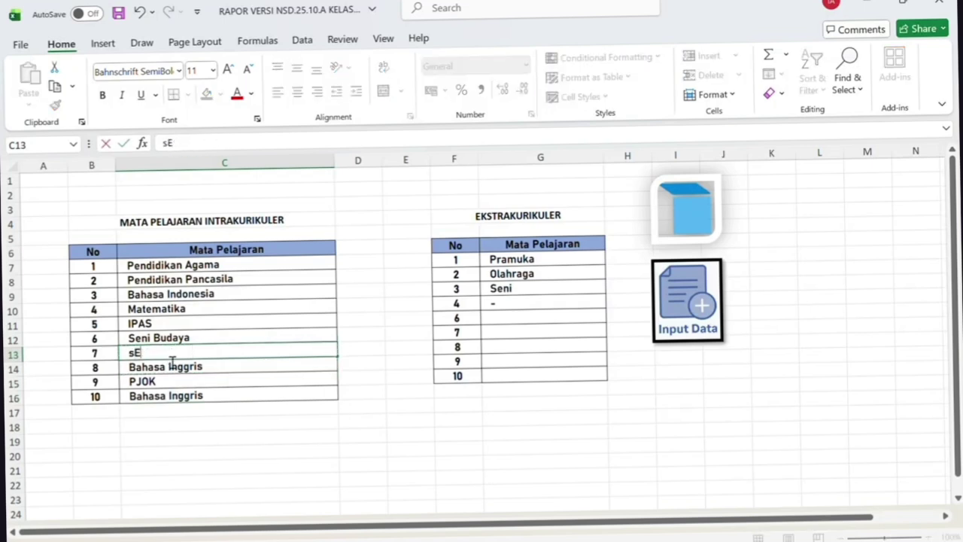
type("Seni")
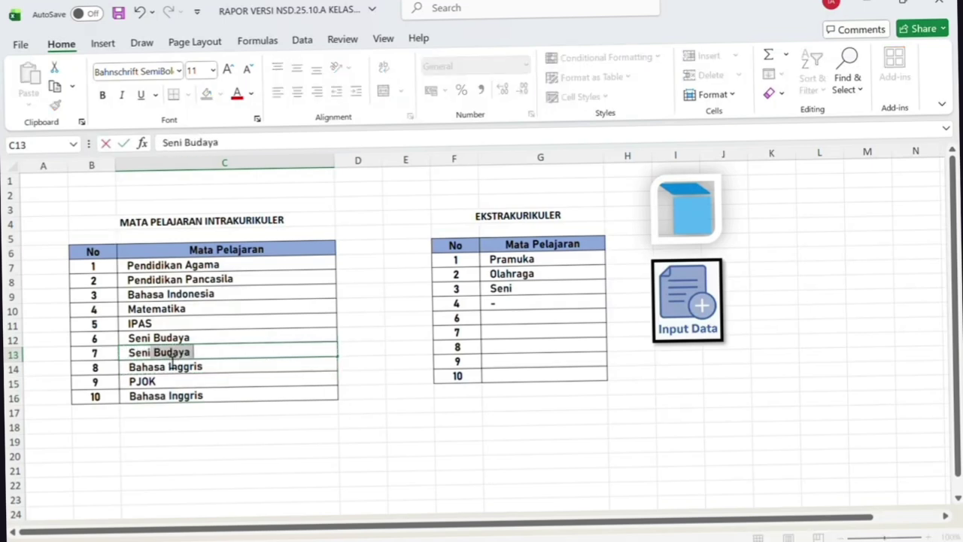
type(" Musi")
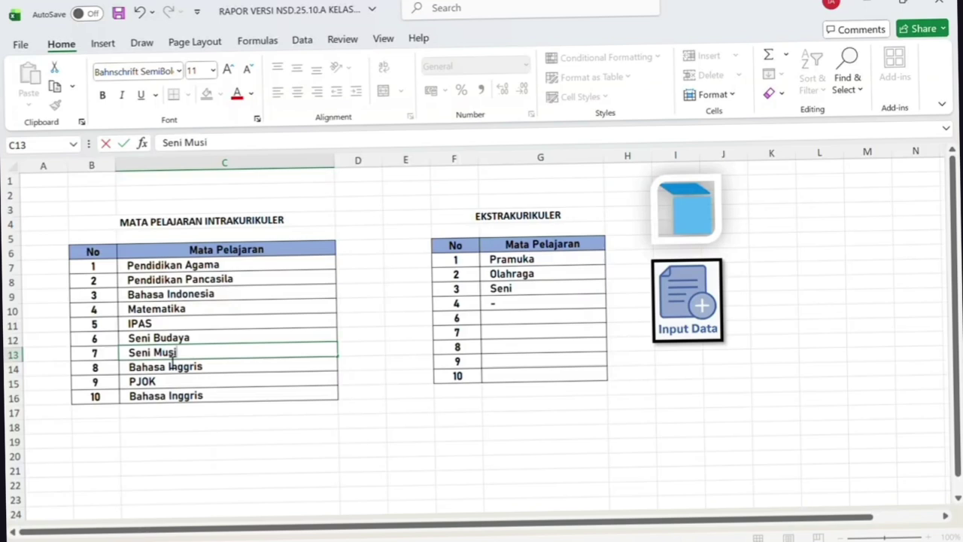
type("k")
- Replace subject number 8 in the Mata Pelajaran Intrakurikuler table with Seni Tari
left_click(174, 372)
type("S")
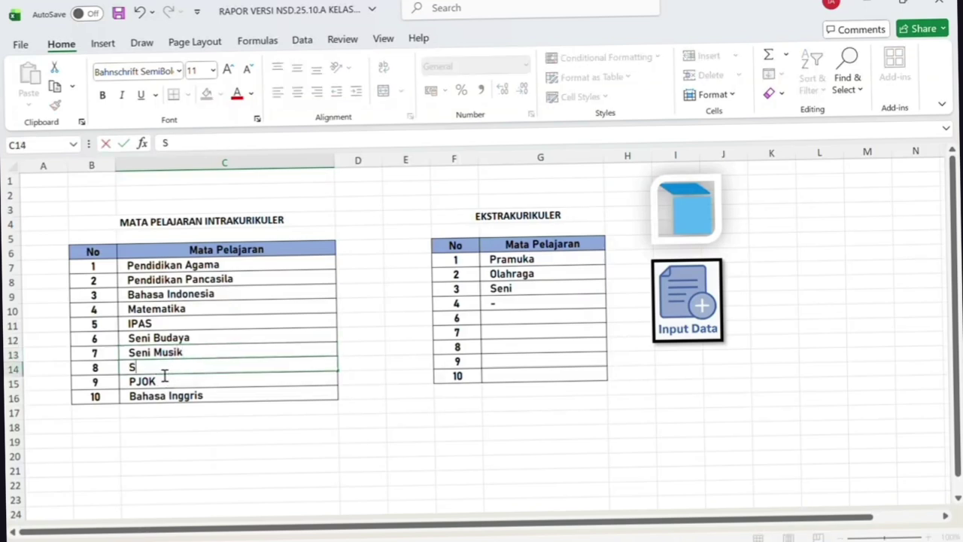
type("eni Tari")
- Replace activity number 2 in the Ekstrakurikuler table with Paskibra
left_click(523, 278)
key("Delete")
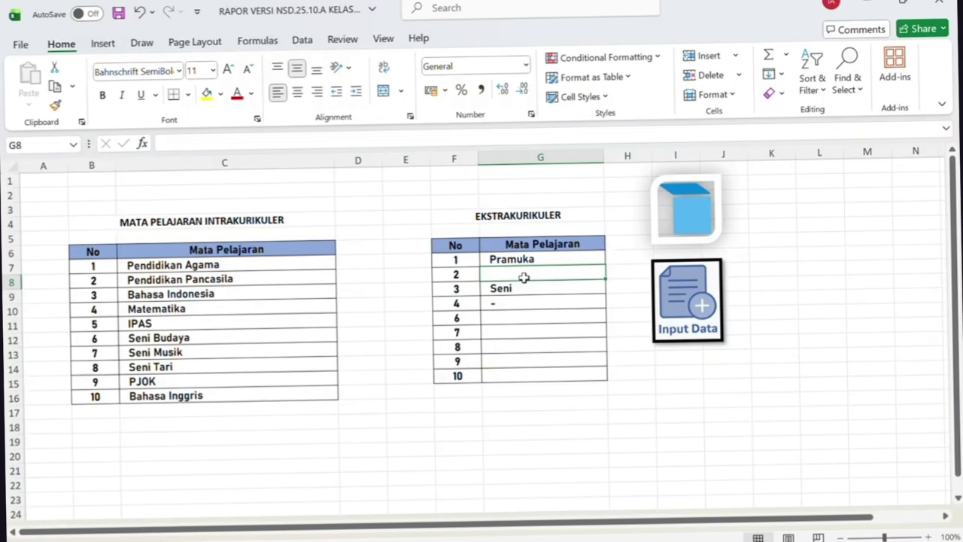
type("Pas")
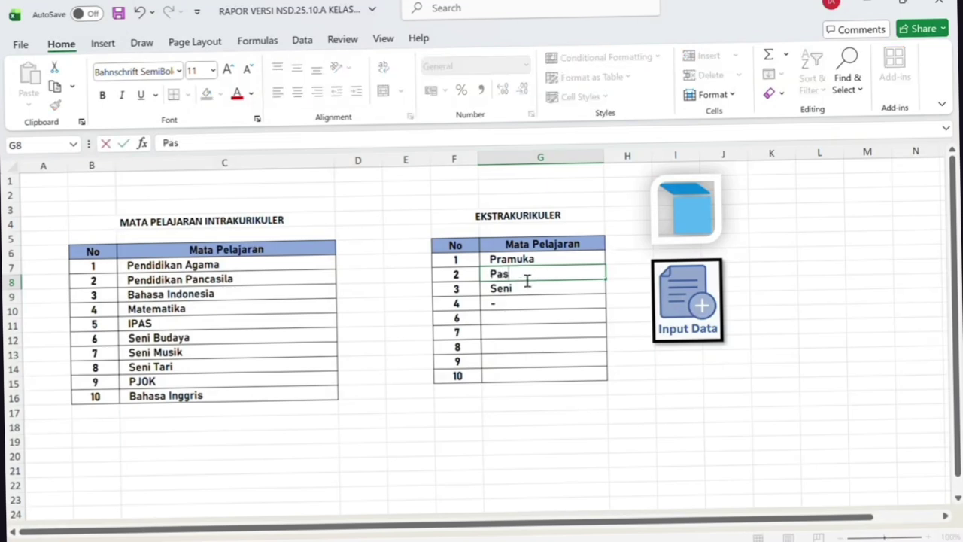
type("kibra")
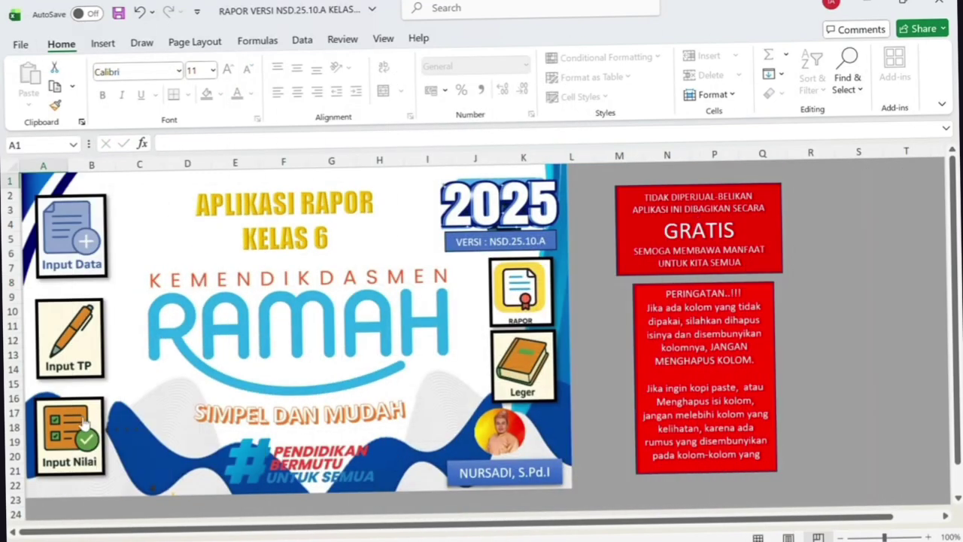
- Open Input Nilai from the home sheet and view the subject lists of Sumatif TP/Materi and Nilai STS dan SAS
left_click(83, 425)
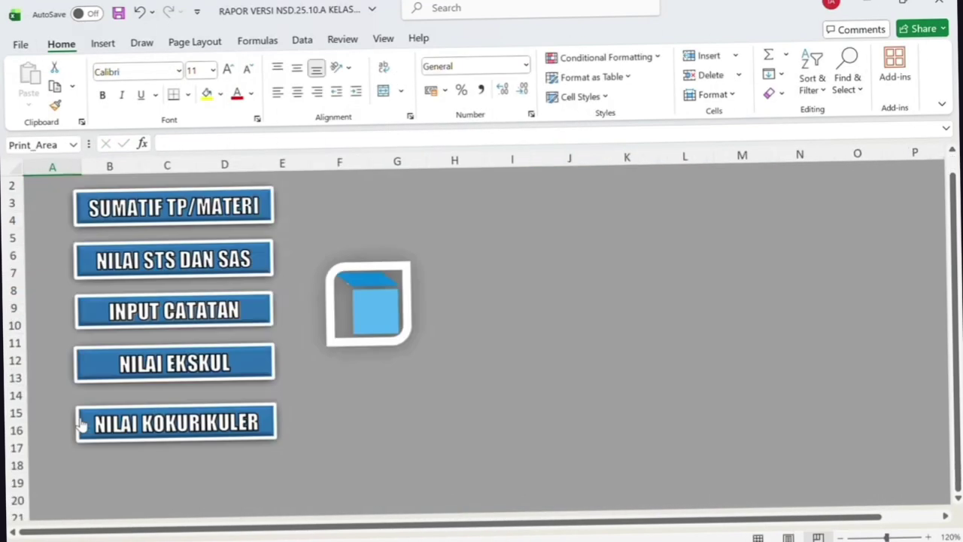
left_click(192, 209)
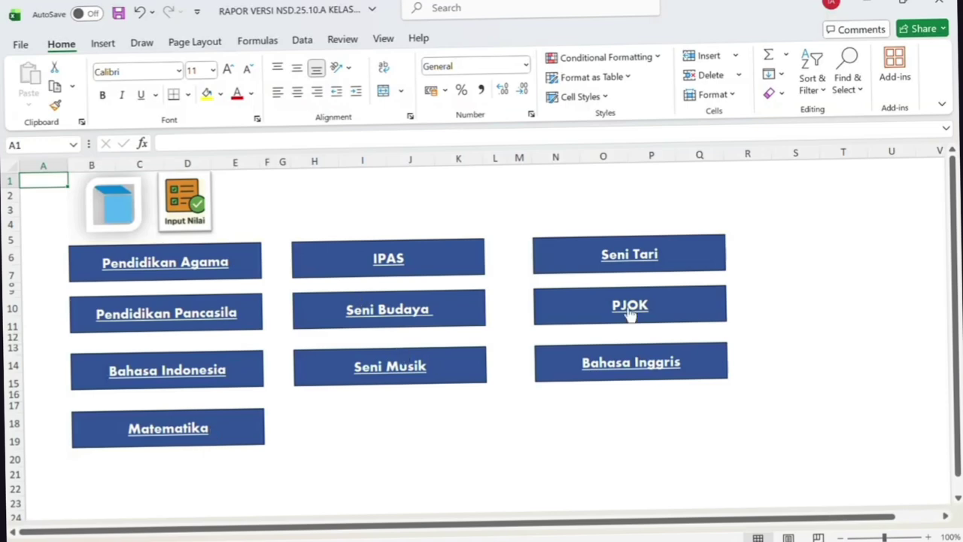
left_click(126, 203)
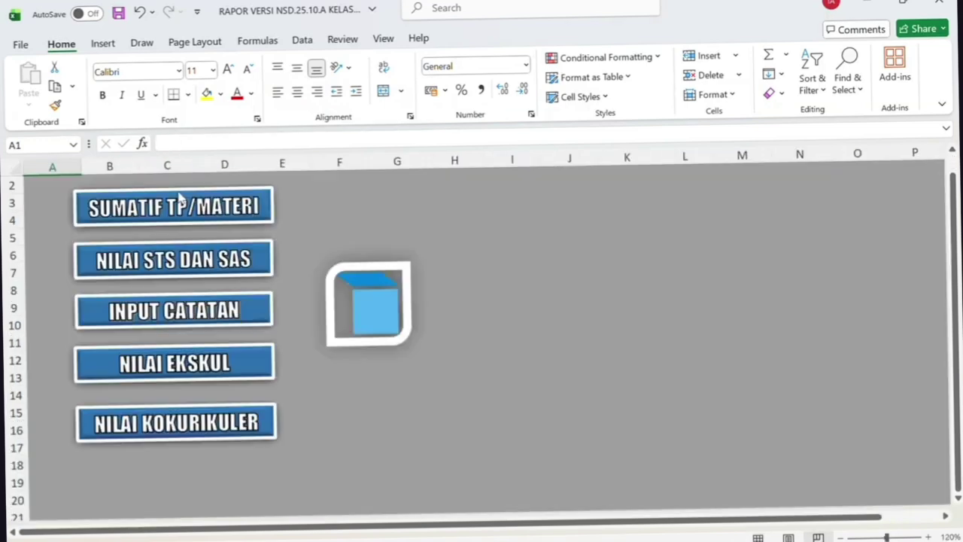
left_click(197, 268)
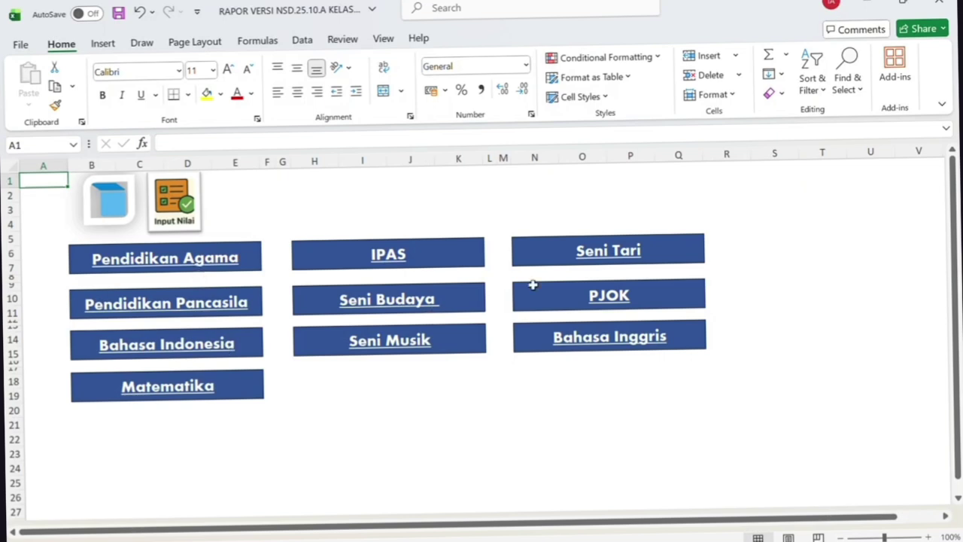
- Return to the Input Nilai menu, open the Input Catatan sheet and look through the students' notes
left_click(171, 209)
left_click(174, 310)
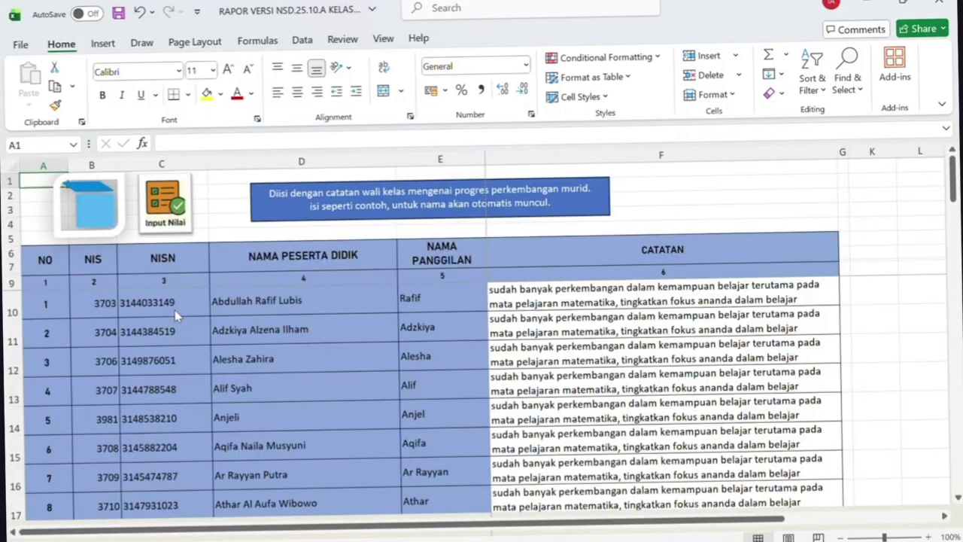
scroll(415, 360, "down", 2)
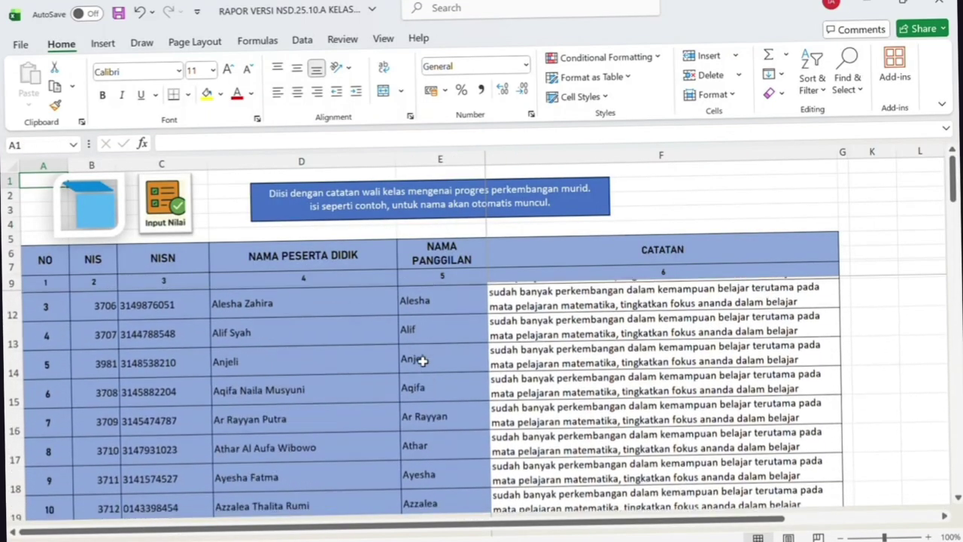
scroll(422, 363, "up", 5)
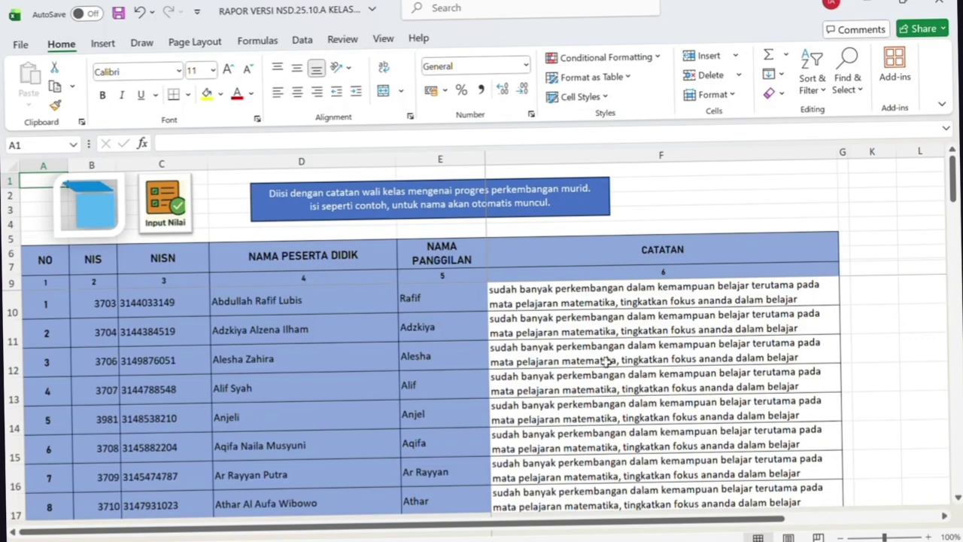
- Clear the existing Catatan text of student number 1 in cell F10
left_click(537, 292)
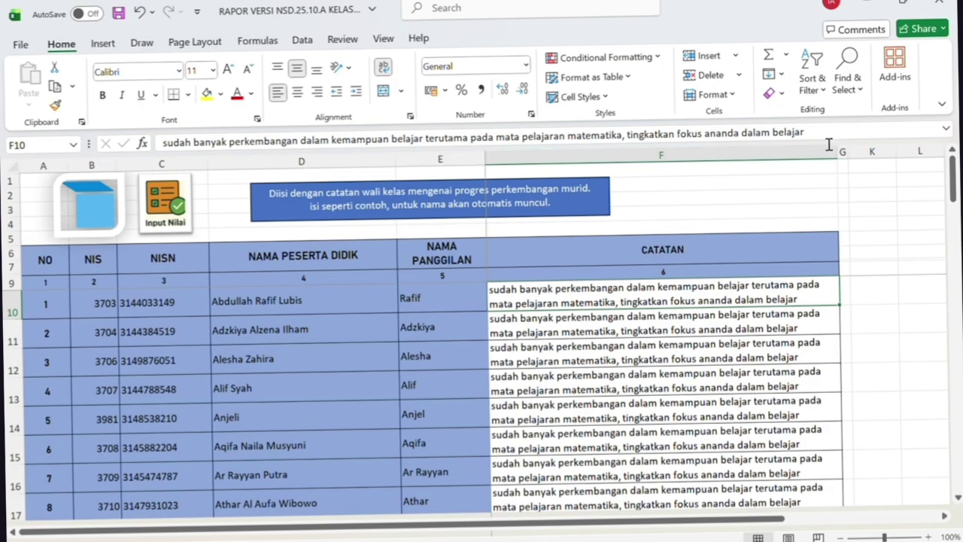
left_click_drag(828, 145, 158, 150)
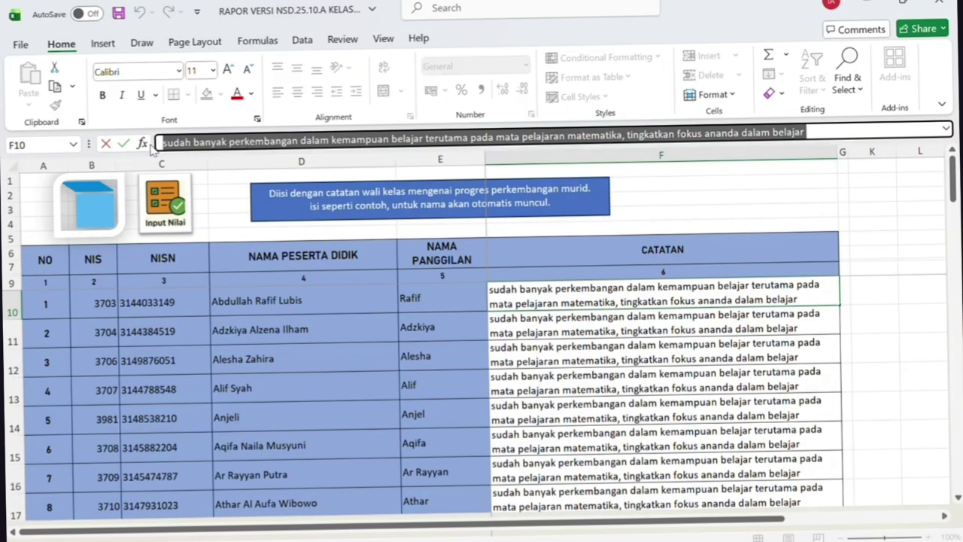
type("SUDA")
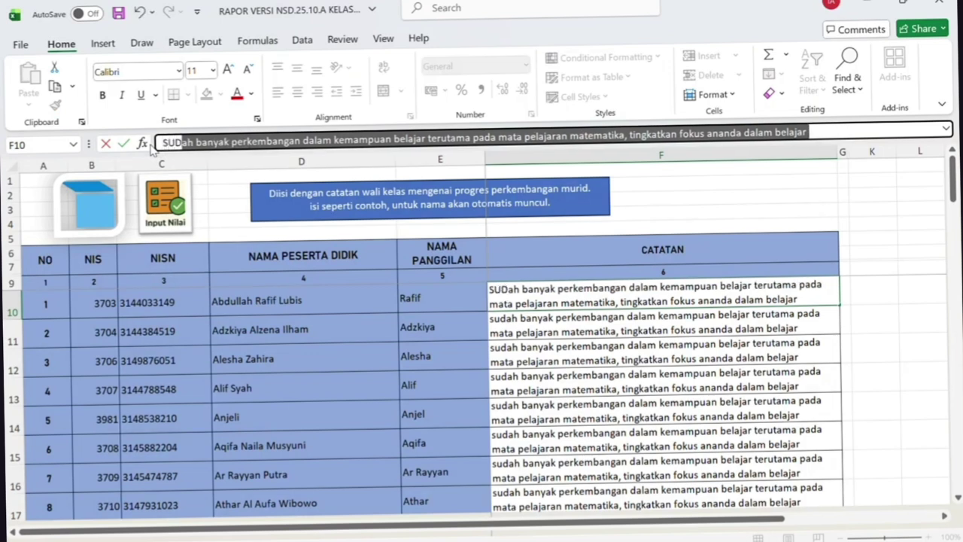
key("BackSpace")
key("BackSpace")
key("BackSpace")
key("BackSpace")
key("BackSpace")
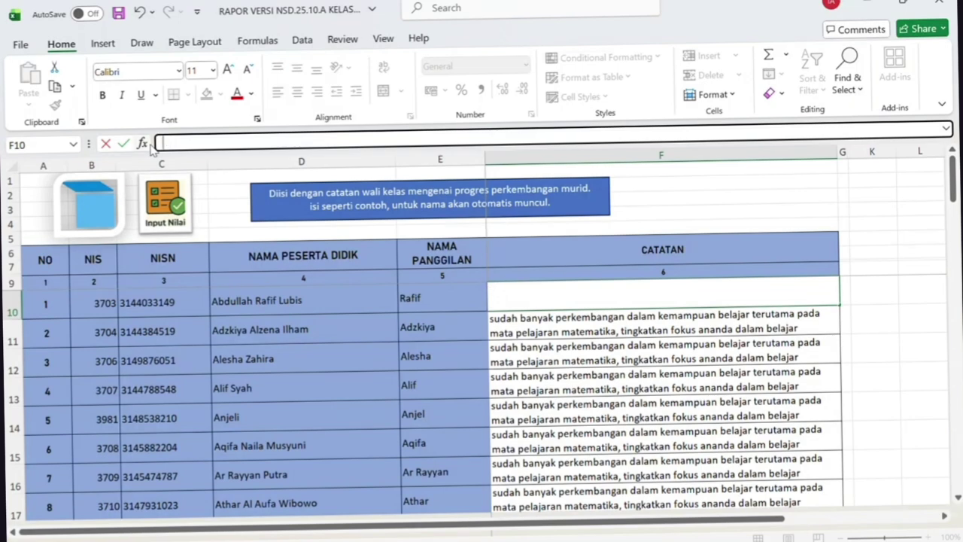
type("rajin mela")
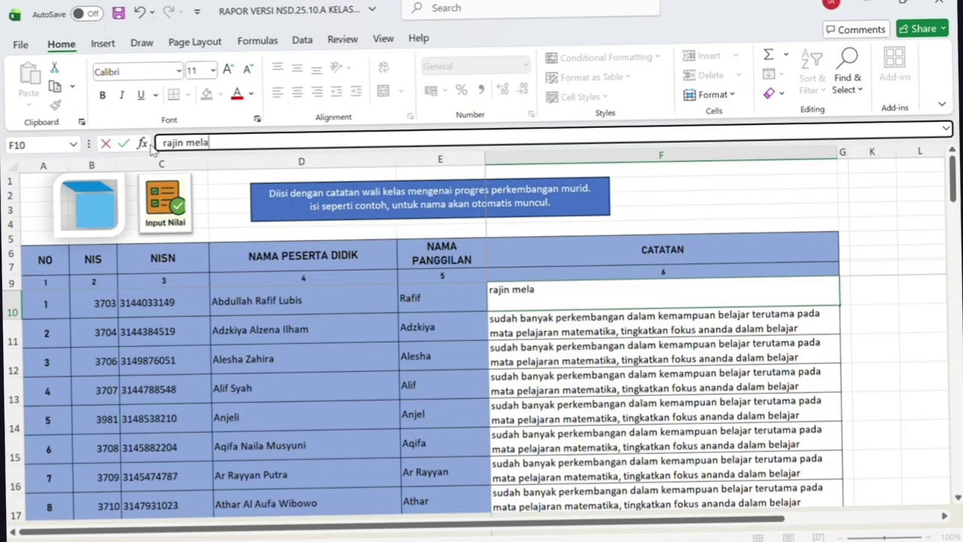
key("BackSpace")
key("BackSpace")
key("BackSpace")
key("BackSpace")
key("BackSpace")
key("BackSpace")
key("BackSpace")
key("BackSpace")
key("BackSpace")
key("BackSpace")
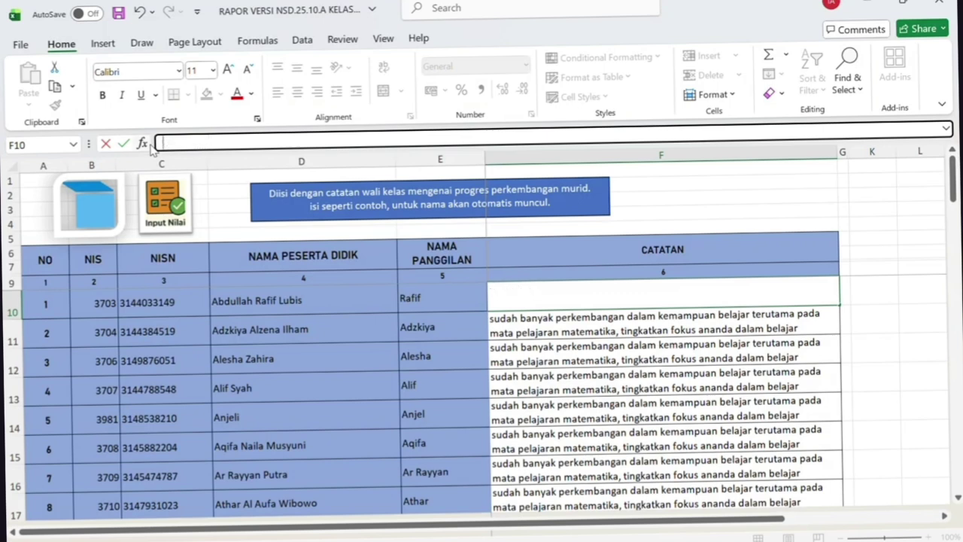
- Enter "memiliki tanggung jawab dalam mengerjakan piket, menyelesaikan pekerjaan rumah, dan mulai hapal perkalian" as the Catatan of student number 1
type("memilik")
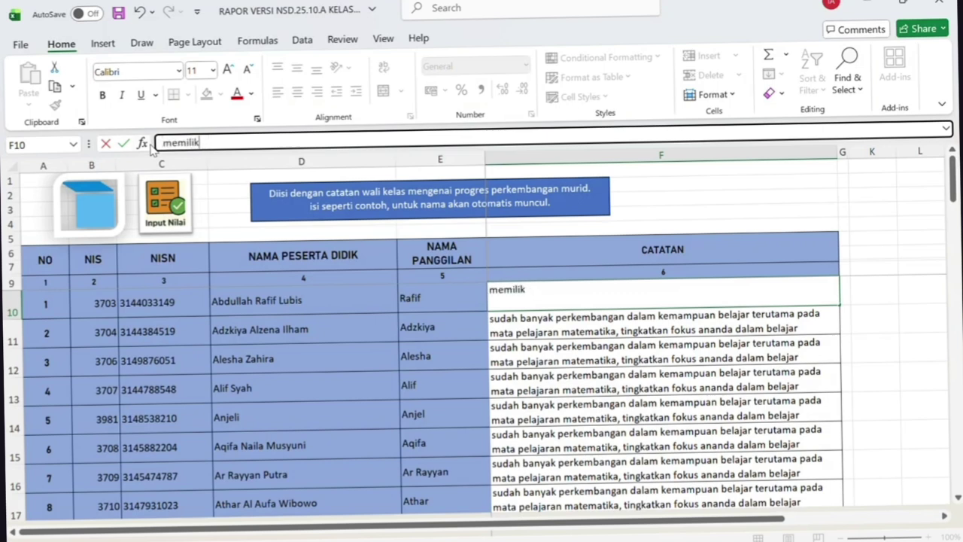
type("i tanggu")
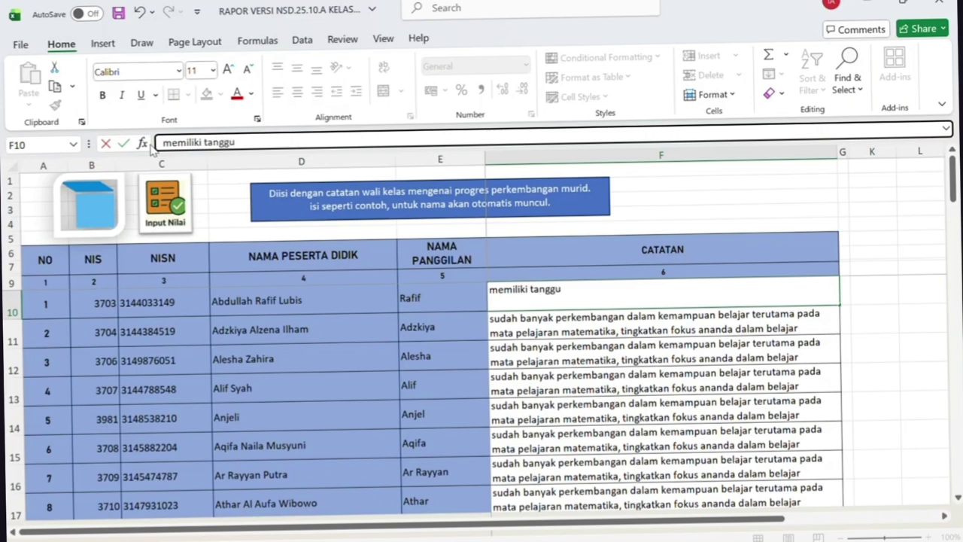
type("ng jawab")
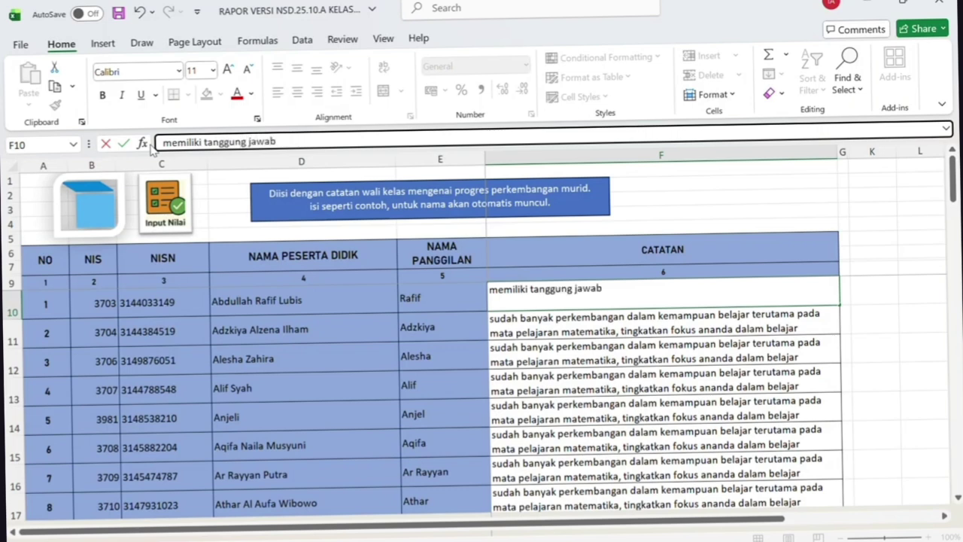
type(" dalam meng")
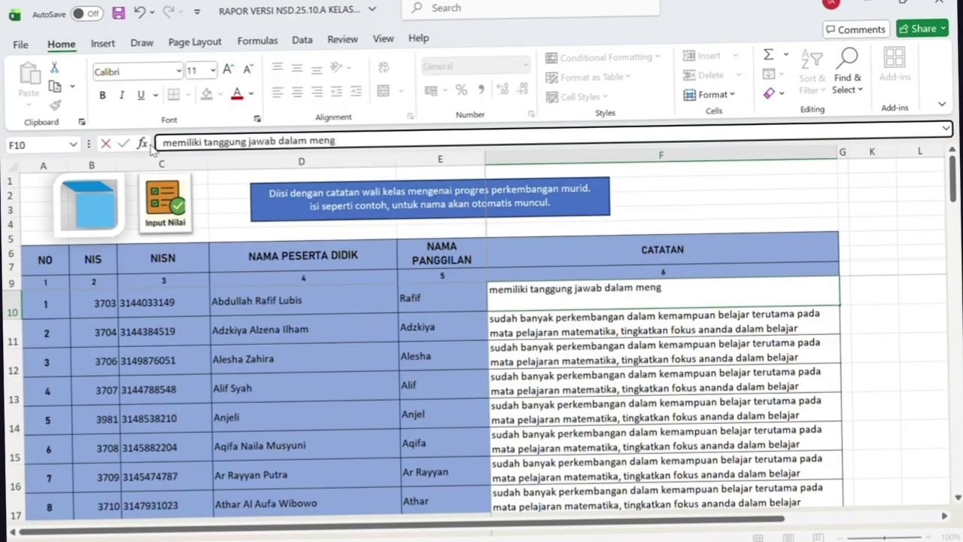
type("erjakan piket,")
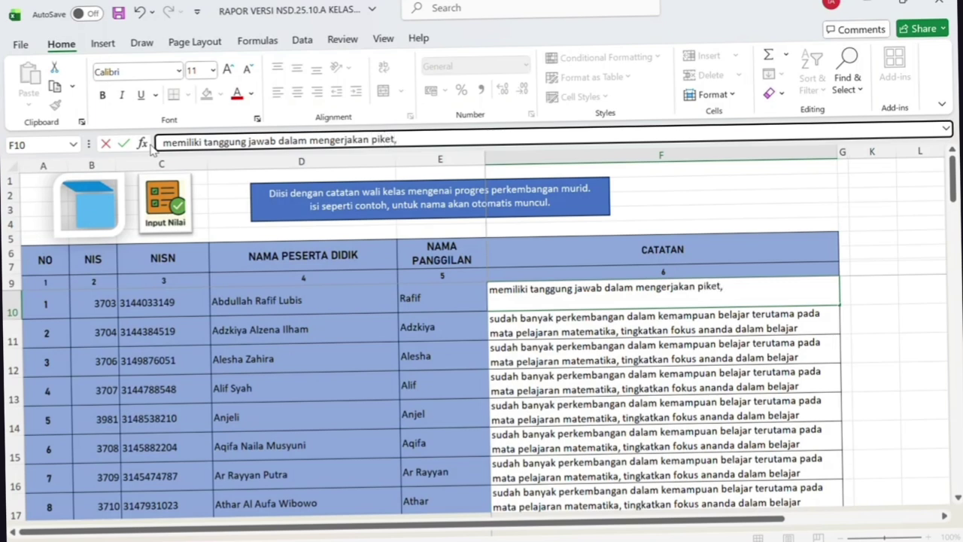
type(" menyeles")
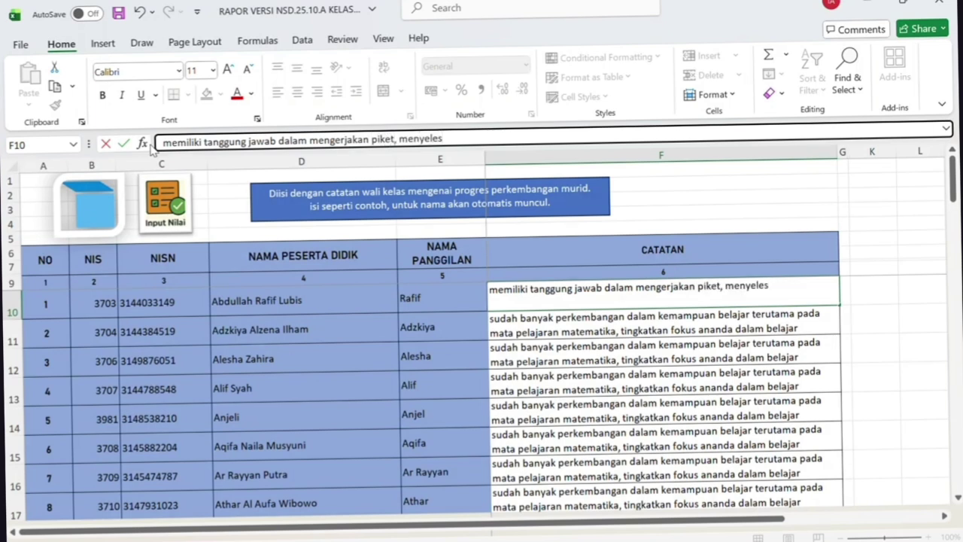
type("aikan pekerjaan")
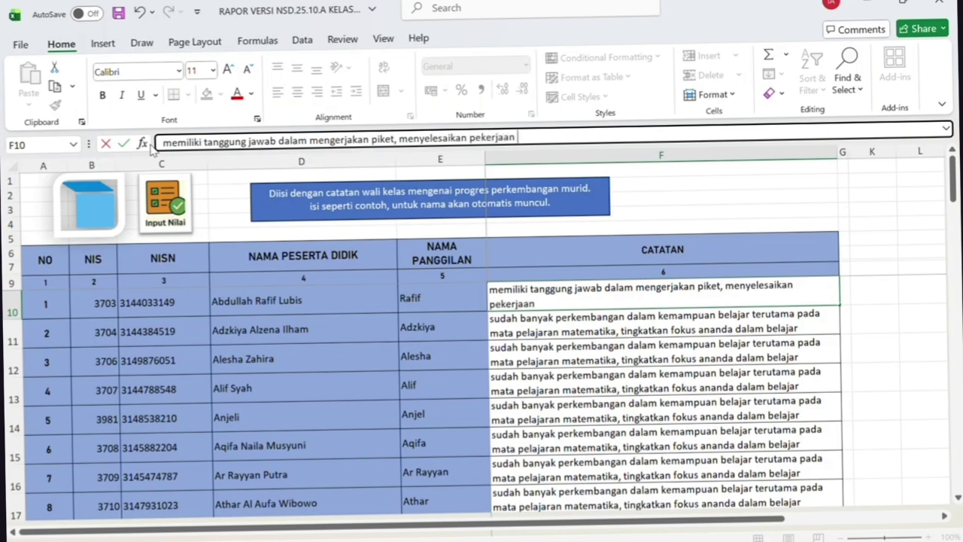
type(" rumah, d")
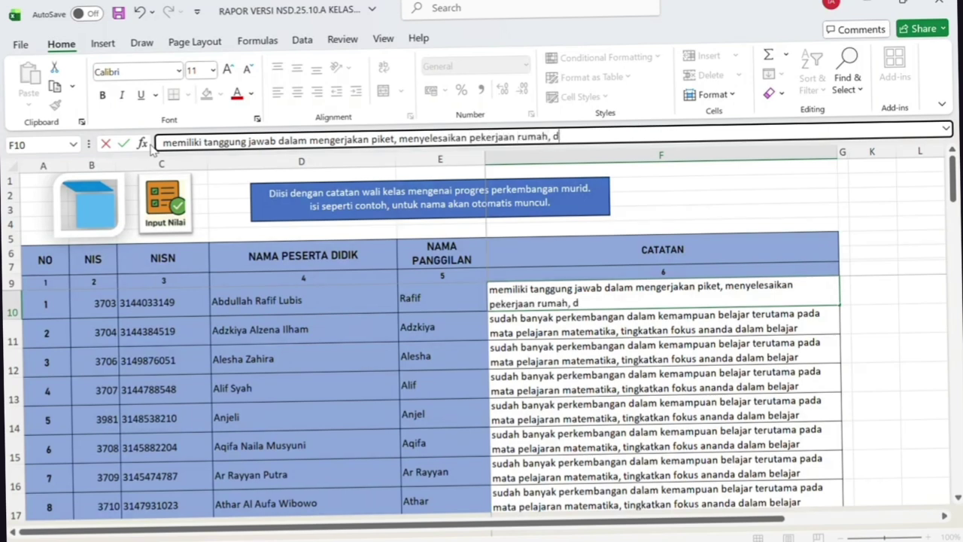
type("an mulai")
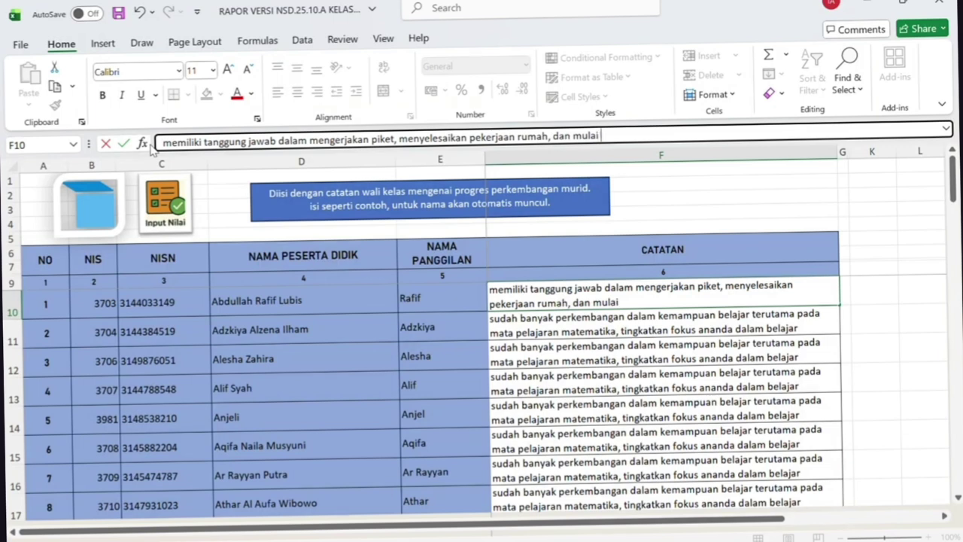
type(" hapal perkalian")
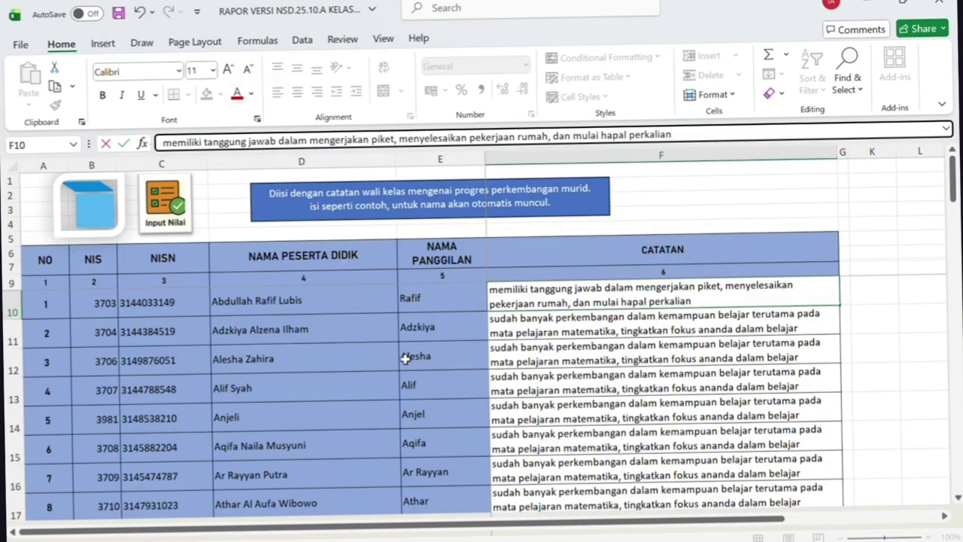
key("ctrl+Return")
key("Return")
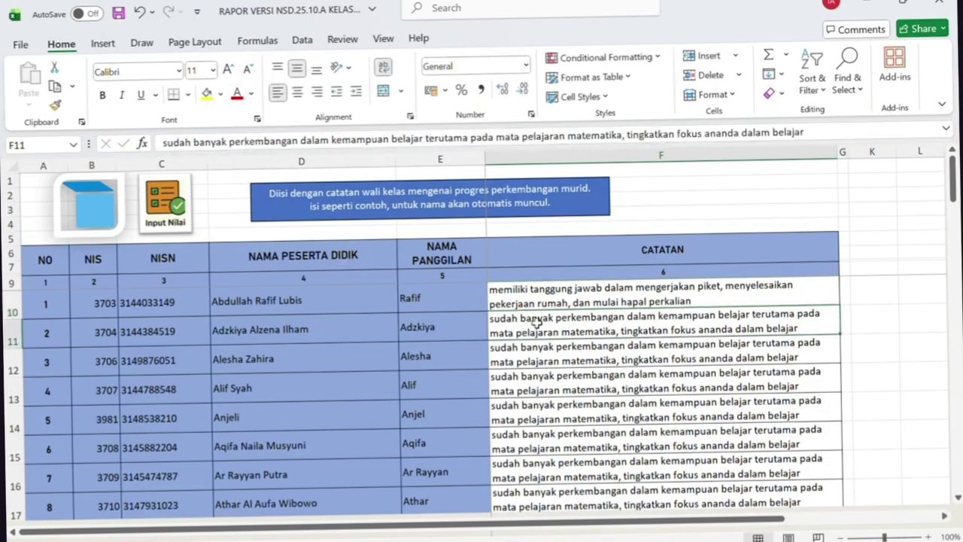
- Replace the Catatan of student number 2 in cell F11 with text beginning "sudah lancar membaca, namun masih"
left_click_drag(838, 137, 151, 141)
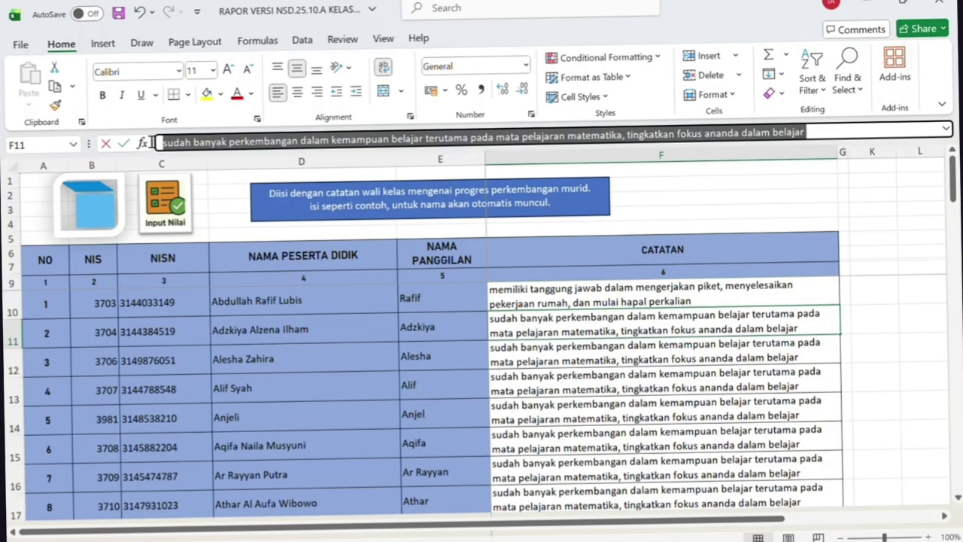
type("sudah la")
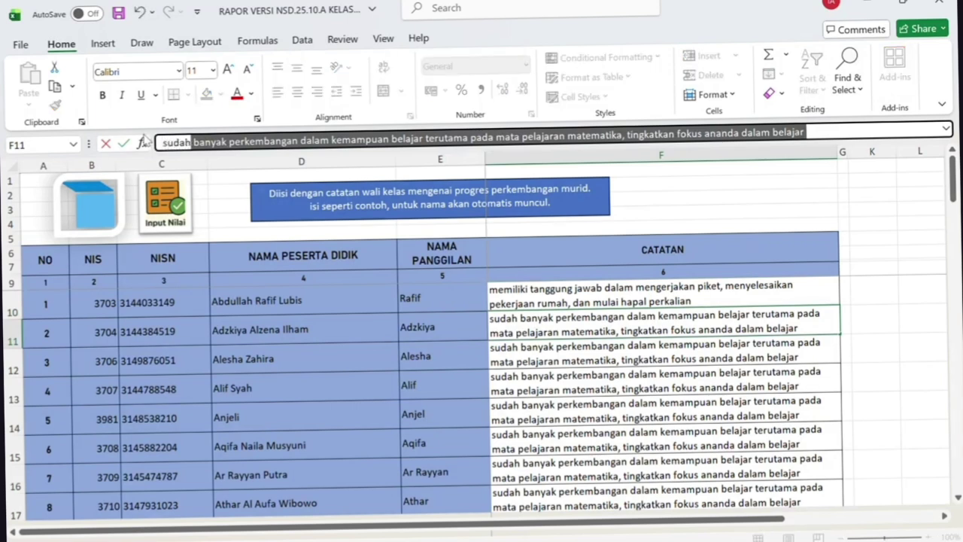
type("ncar")
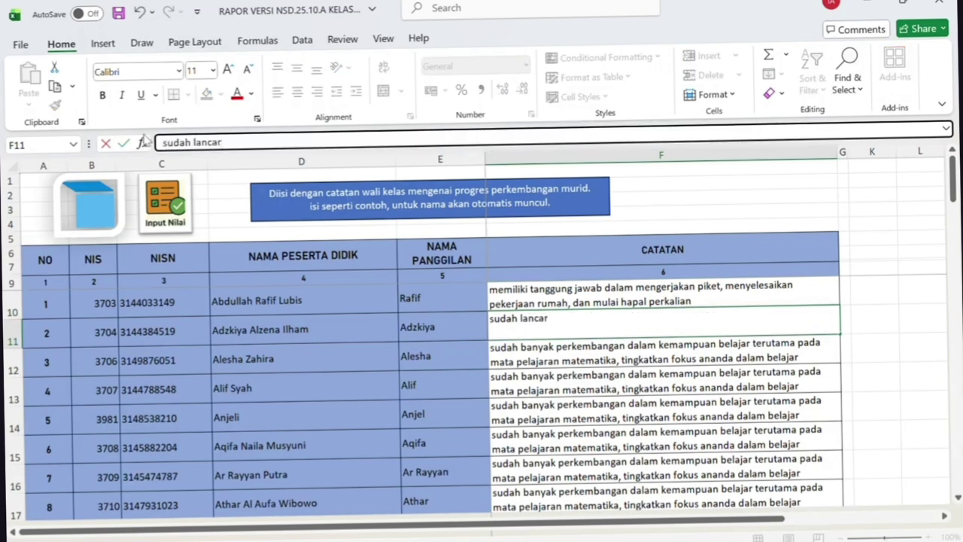
type(" membac")
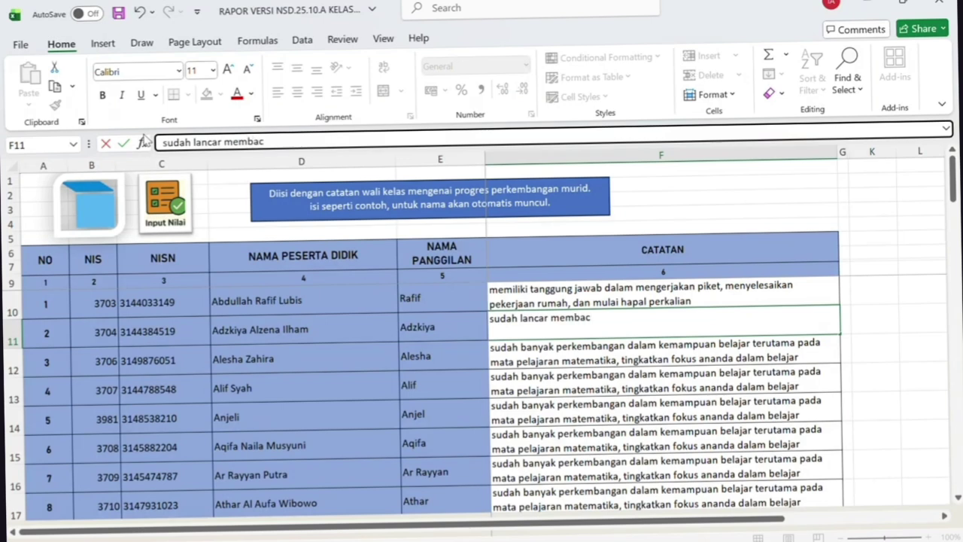
type("a, namun masih")
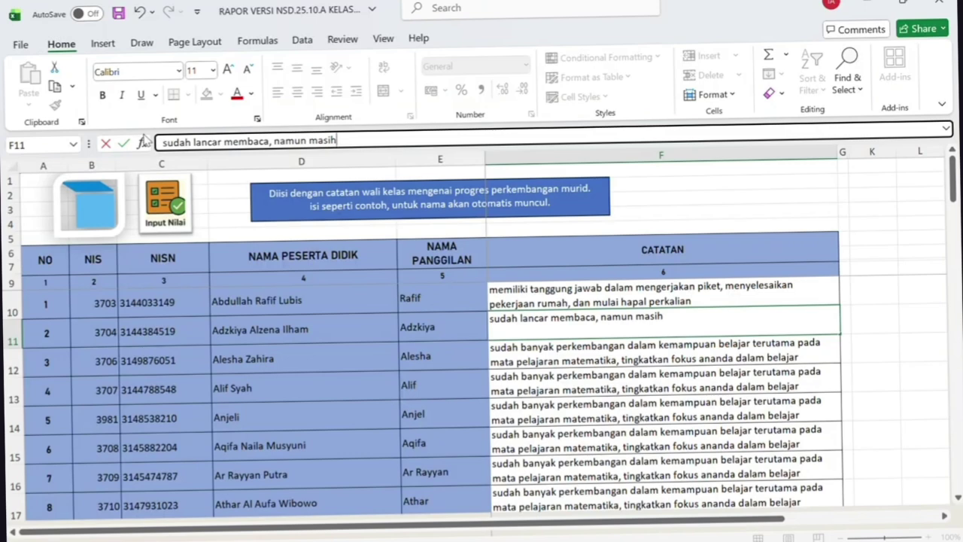
type(" m")
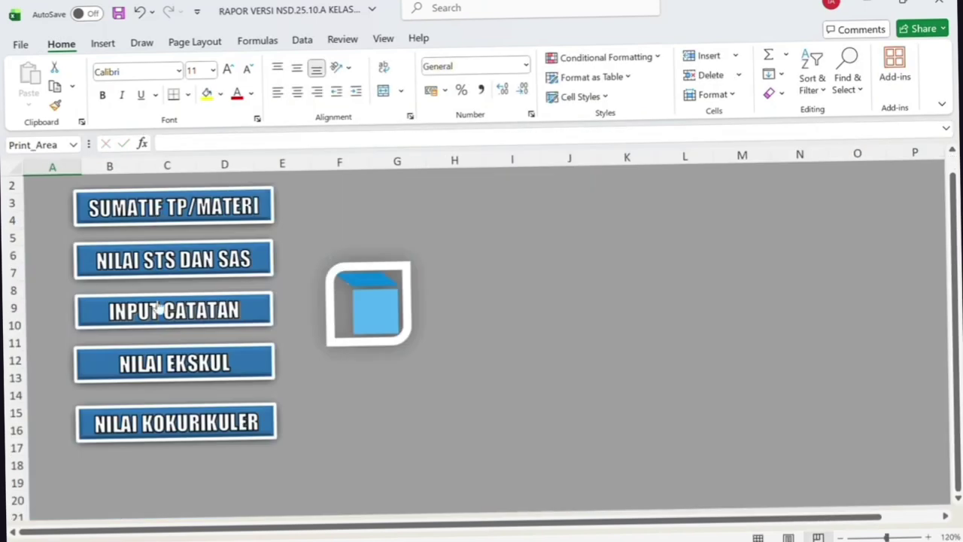
- Open Nilai Ekskul and enter "Sudah memahami Dasa Darma dan Tri Satya, sudah lulus SKU Penggalang Ramu" as student number 1's Pramuka description
left_click(171, 364)
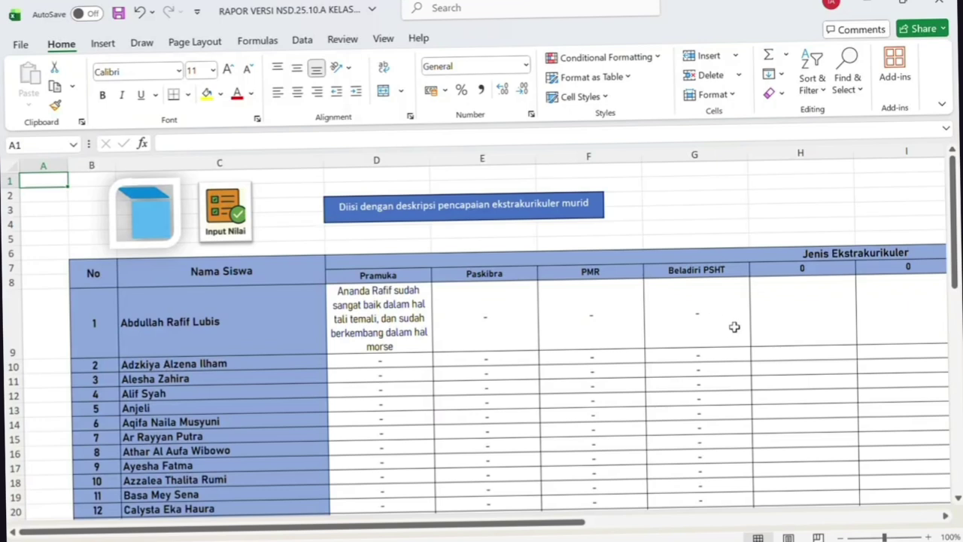
left_click(413, 328)
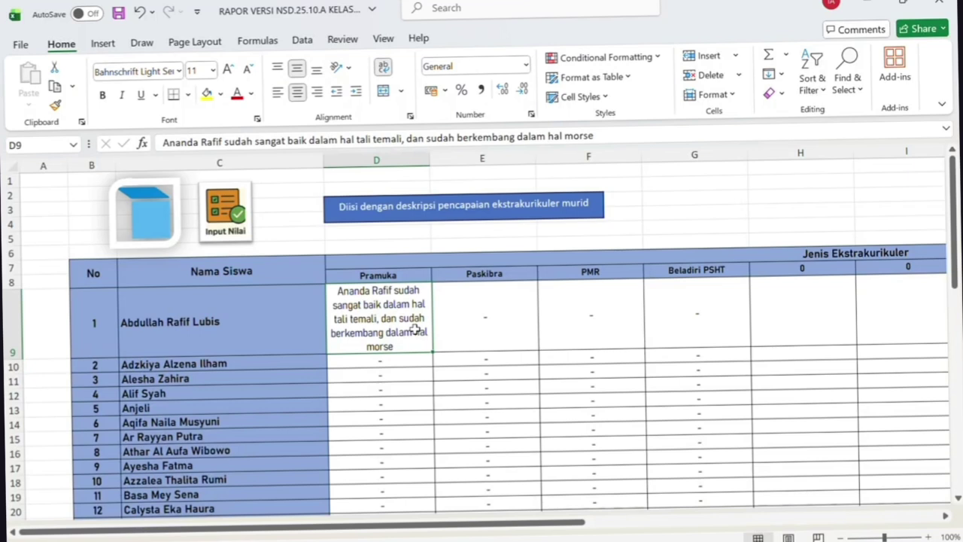
type("Su")
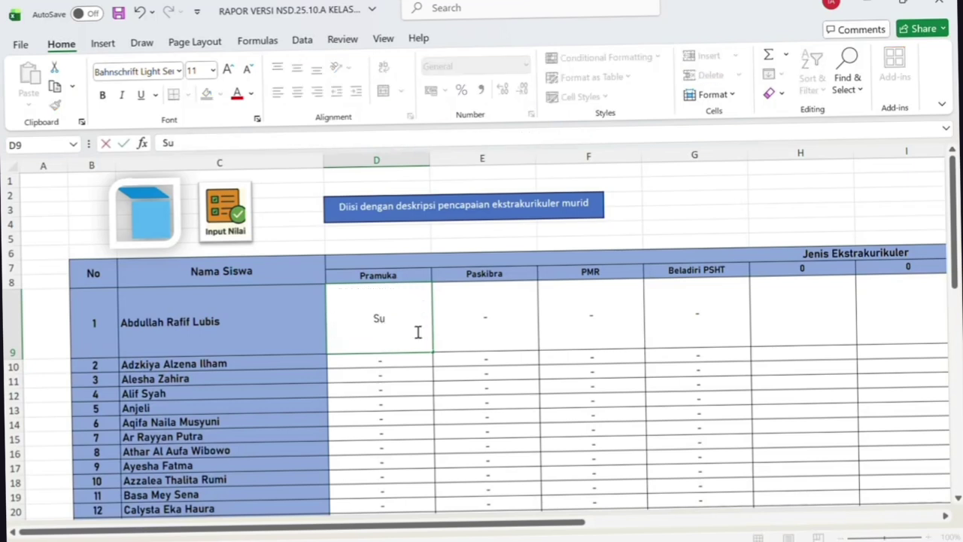
type("dah me")
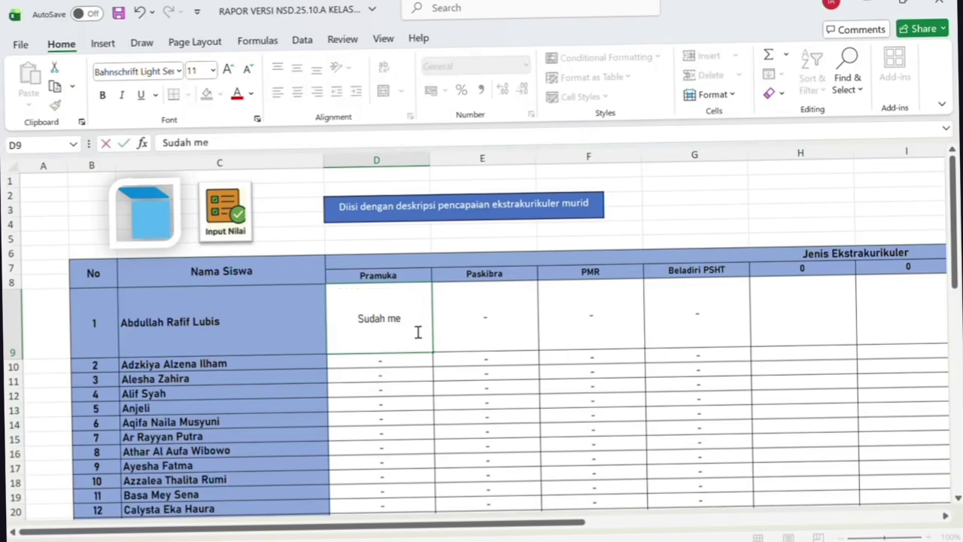
type("mahami D")
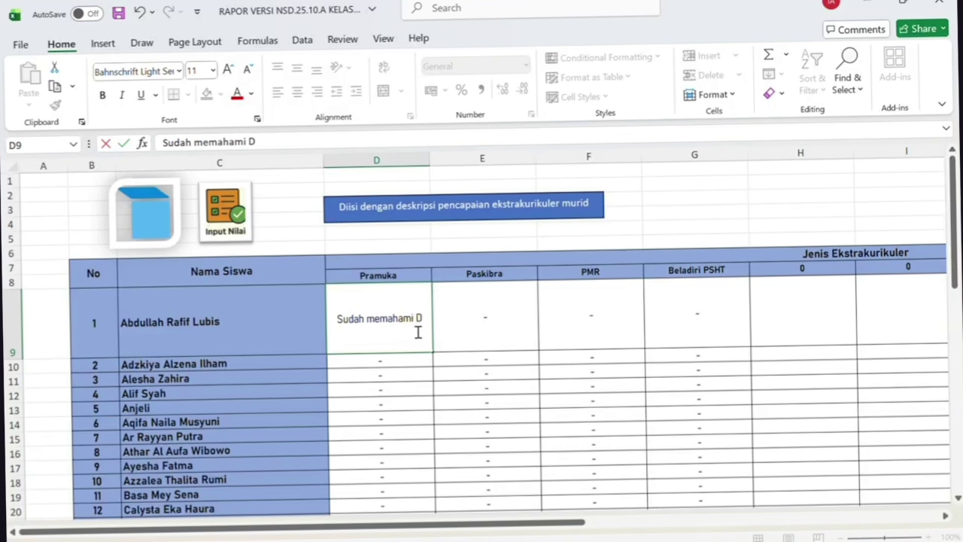
type("asa")
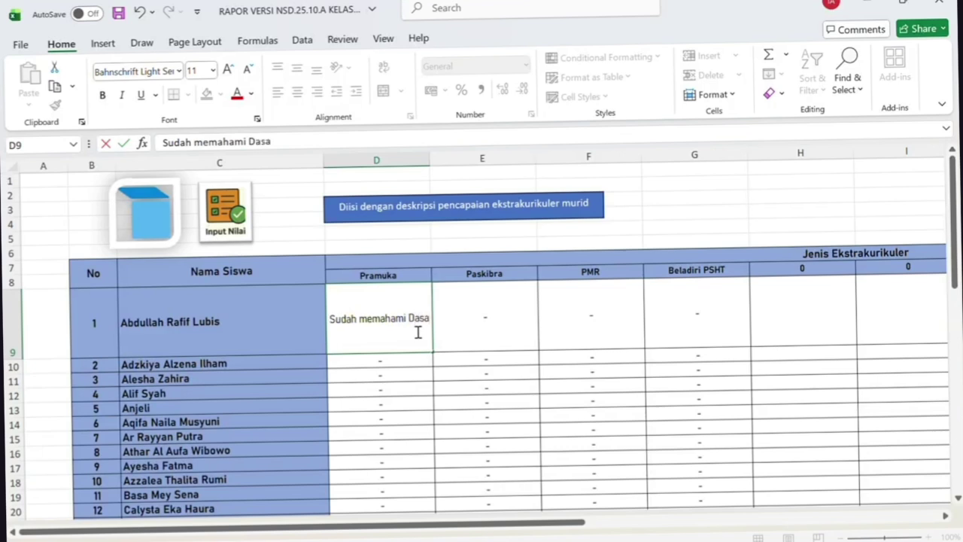
type(" Darma")
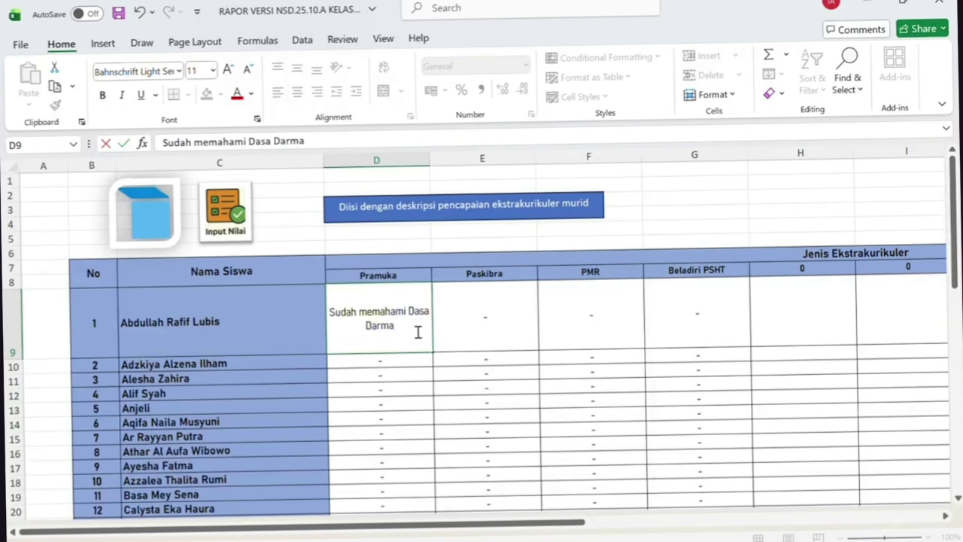
type(" dan")
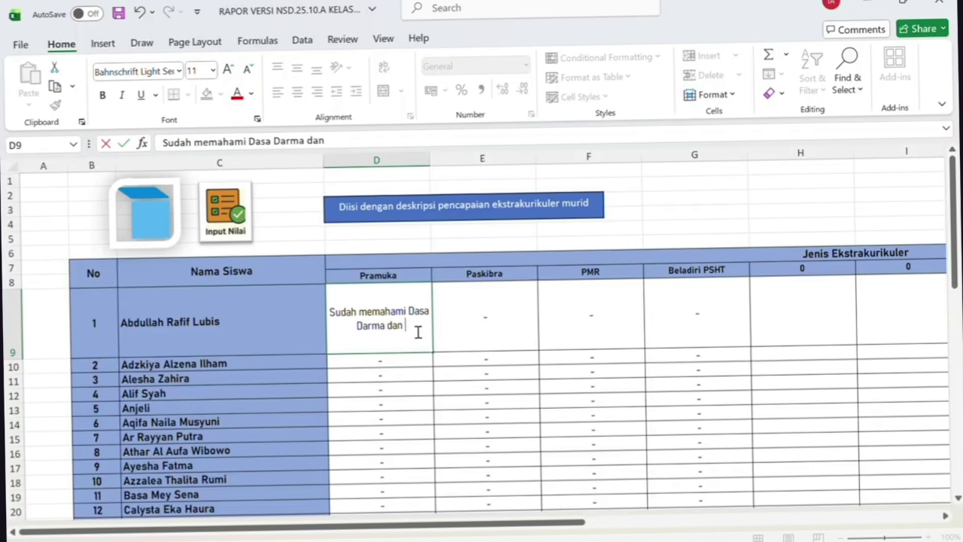
type(" Tri ")
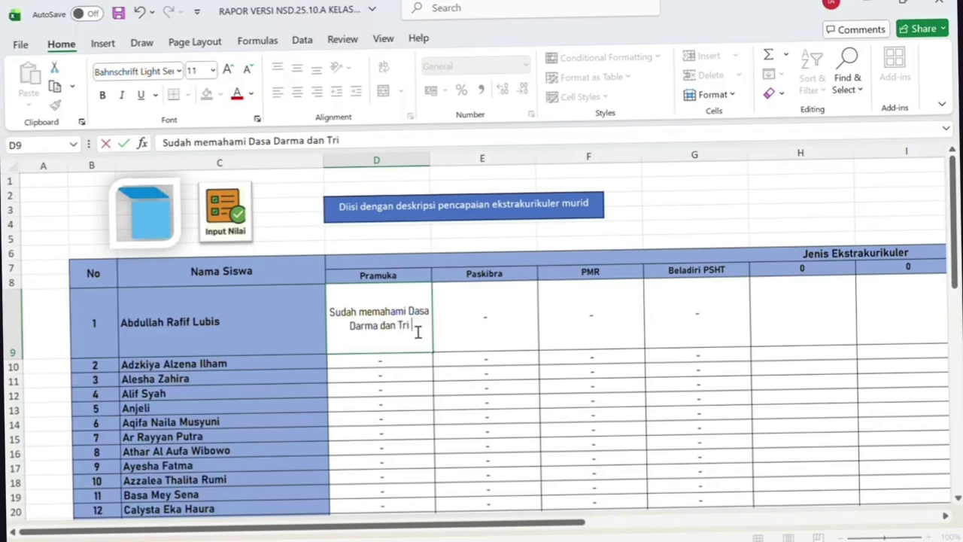
type("Satya,")
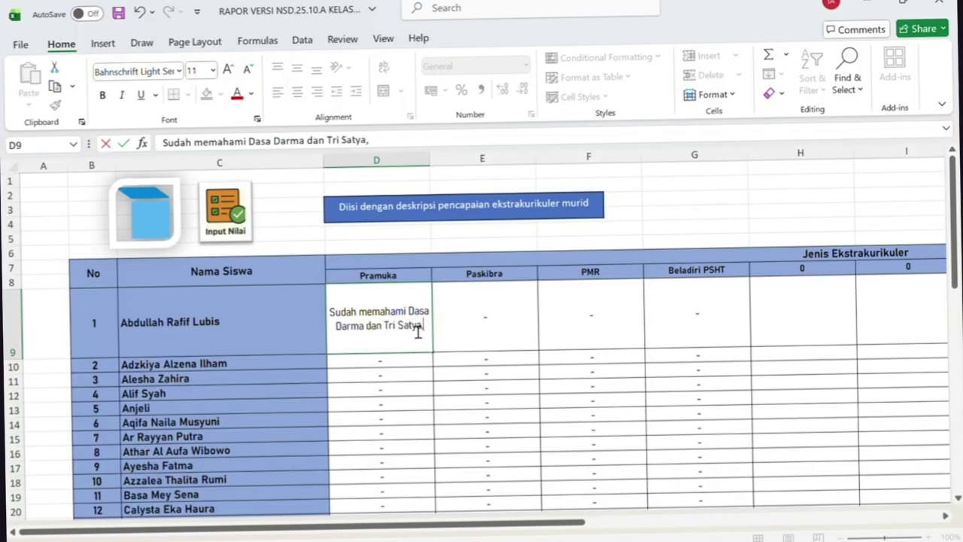
type(" suda")
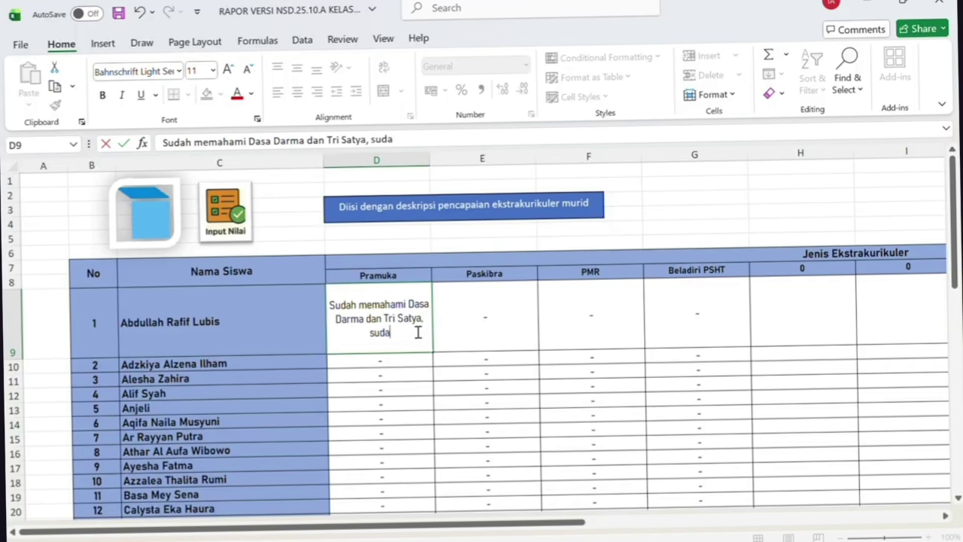
type("h lulus")
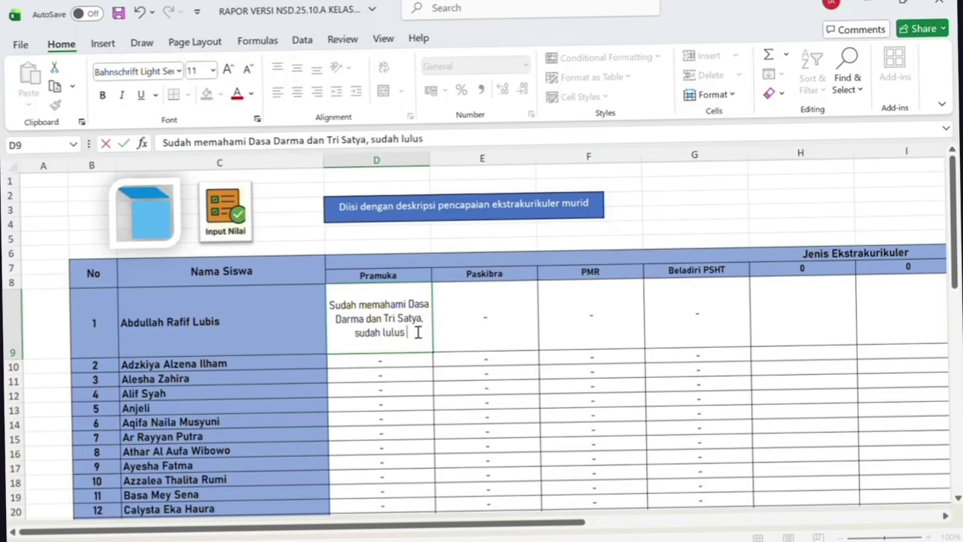
type(" SKU P")
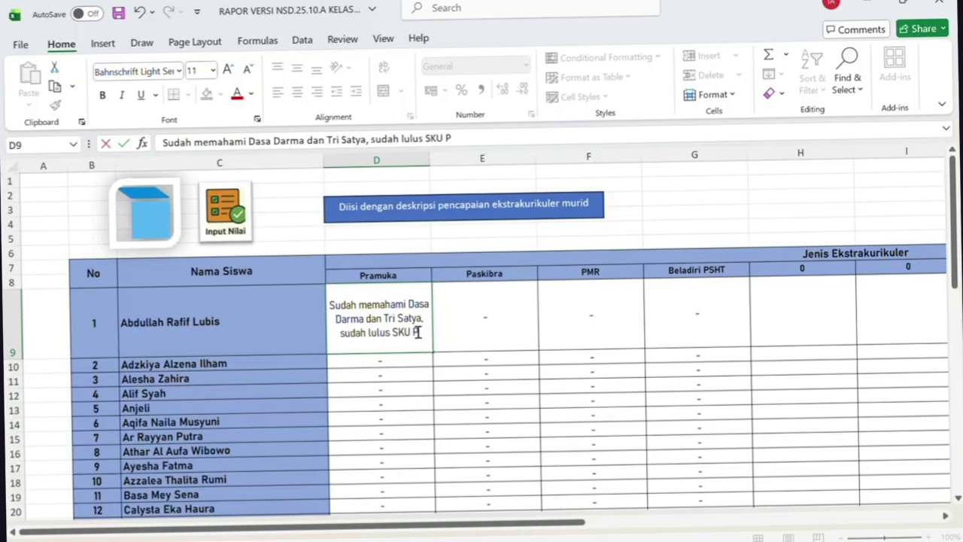
type("enggala")
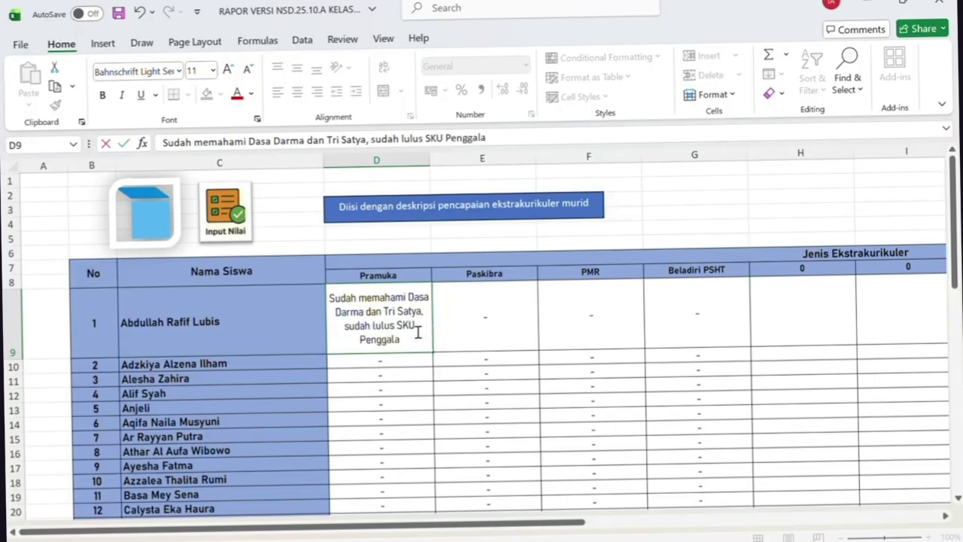
type("ng")
type("Ramu")
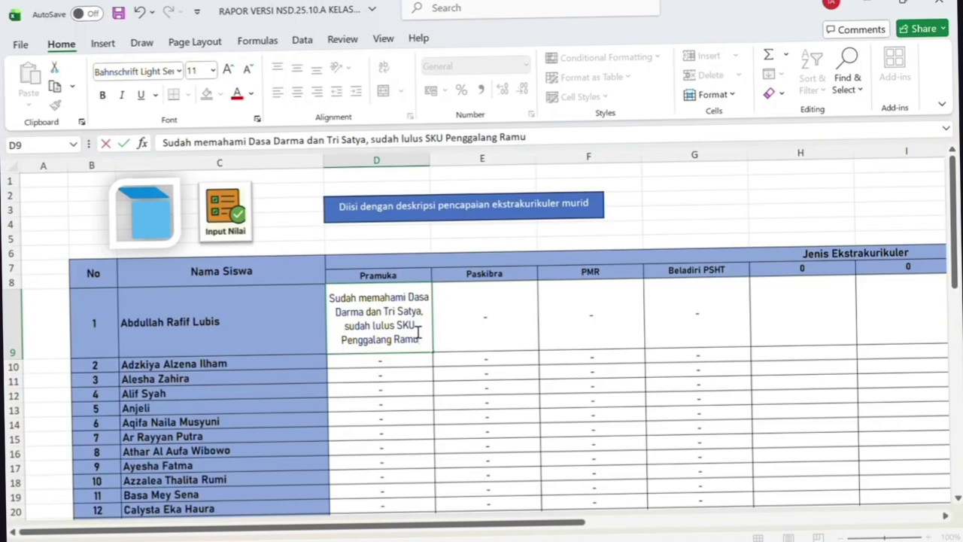
- Enter "Mampu melaksanakan gerakan aba-aba gerak di tempat, gerak berjalan" as the Paskibra description of student number 1 in cell E9
left_click(503, 317)
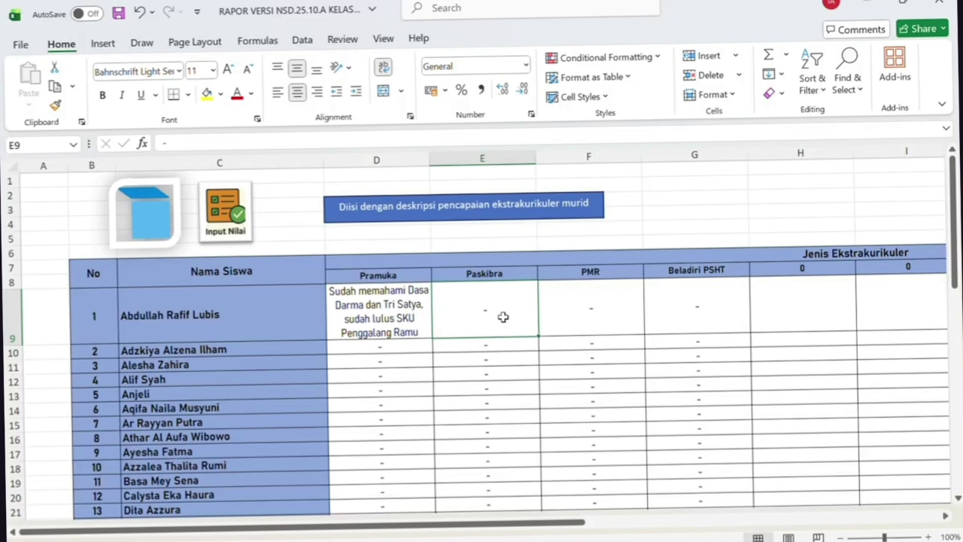
type("Man")
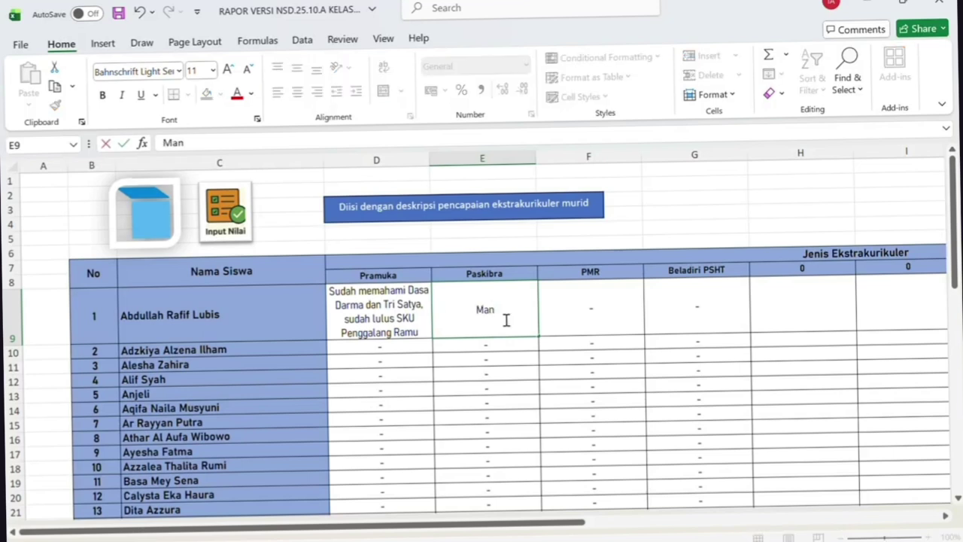
key("BackSpace")
type("mpu melaksana")
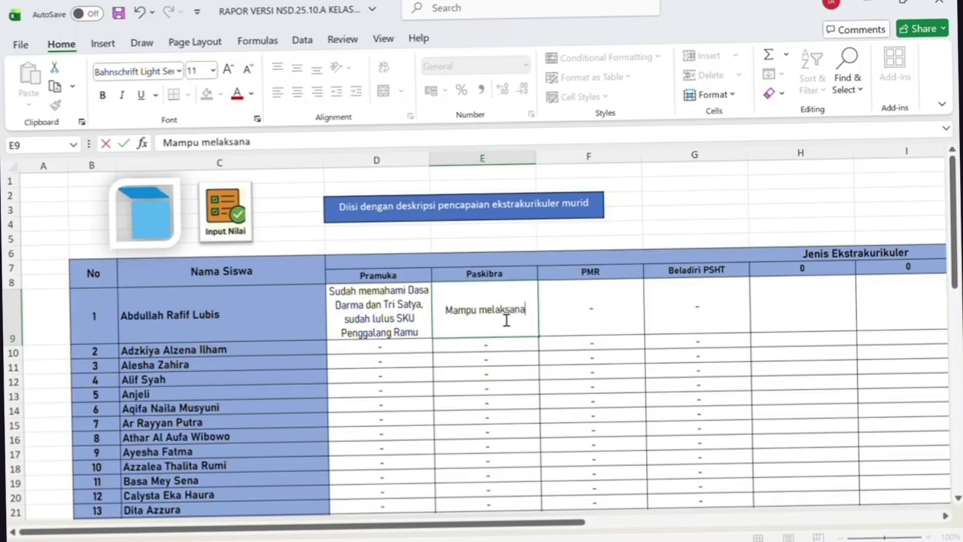
type("kan gerakan")
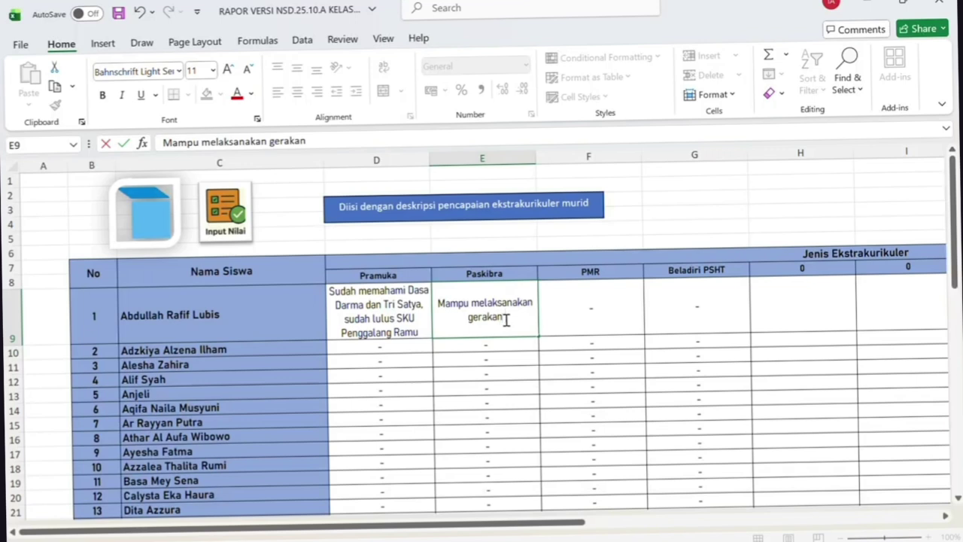
type("aba-ap")
type("a")
key("BackSpace")
key("BackSpace")
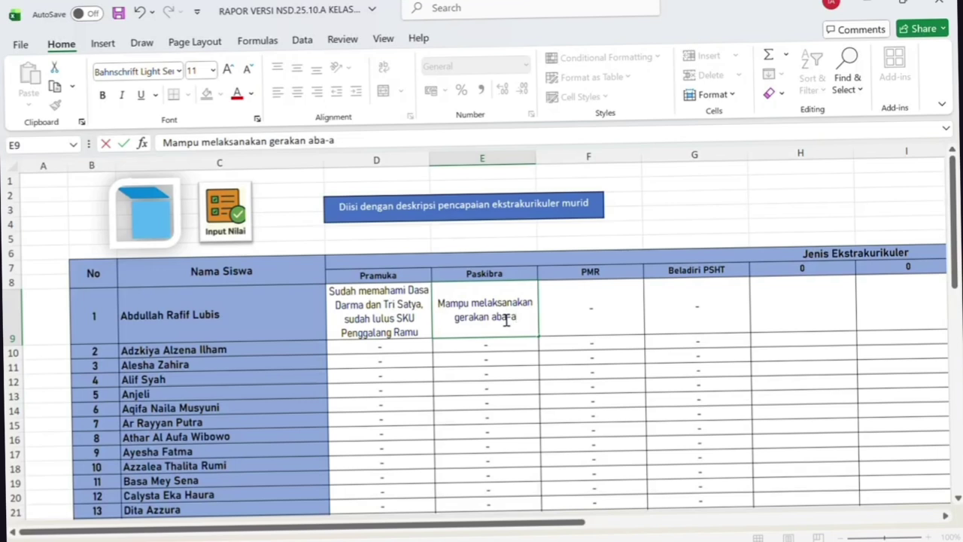
type("ba")
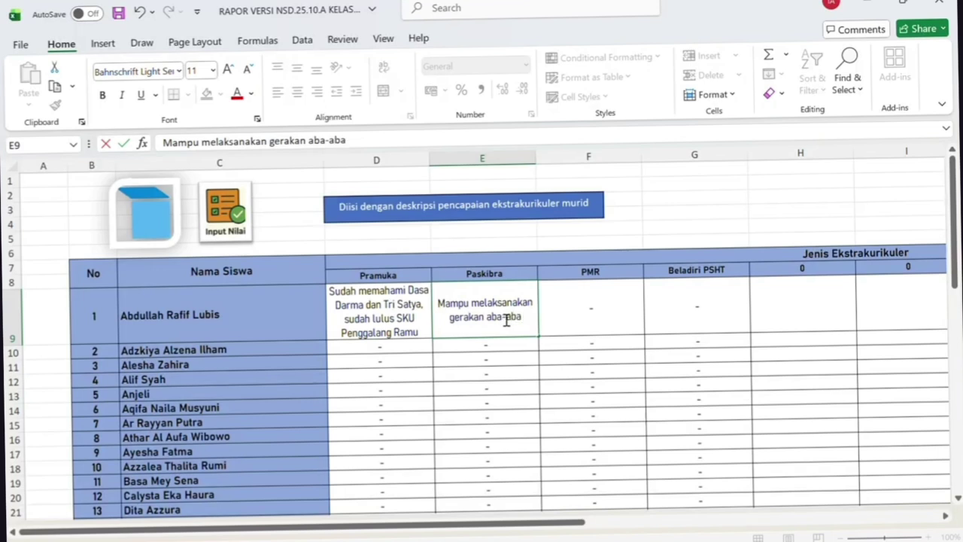
type(" p")
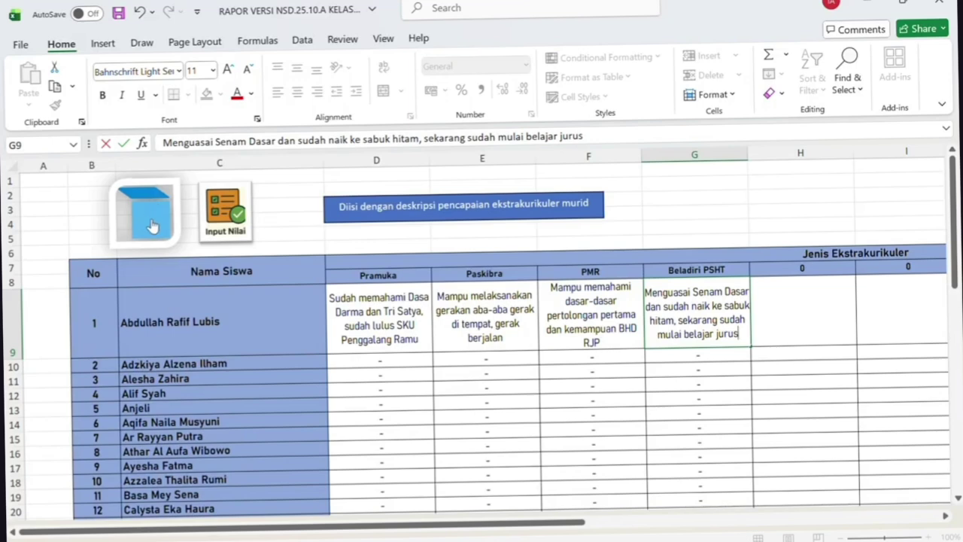
- Go back to the home sheet, open Nilai Kokurikuler from Input Nilai and look through its kokurikuler sections and subdimensions
left_click(152, 225)
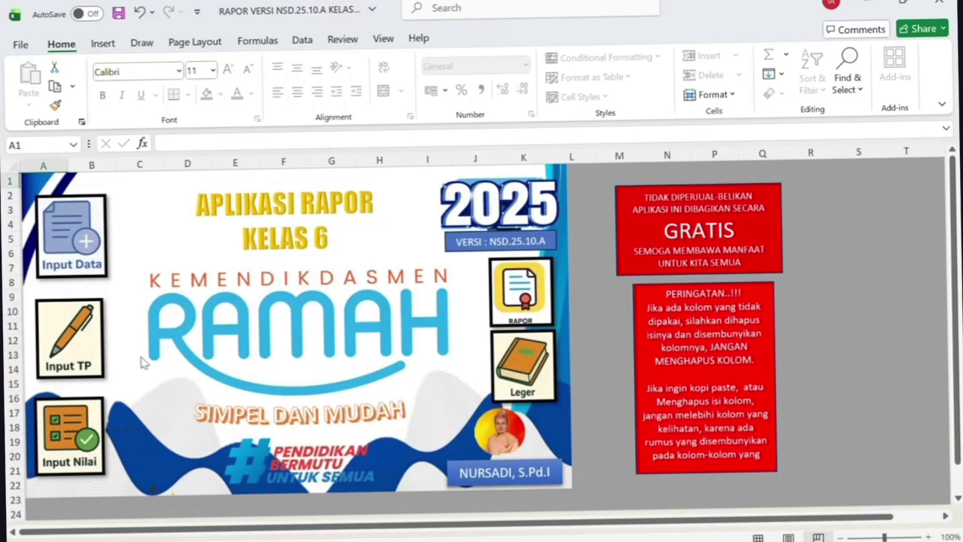
left_click(100, 438)
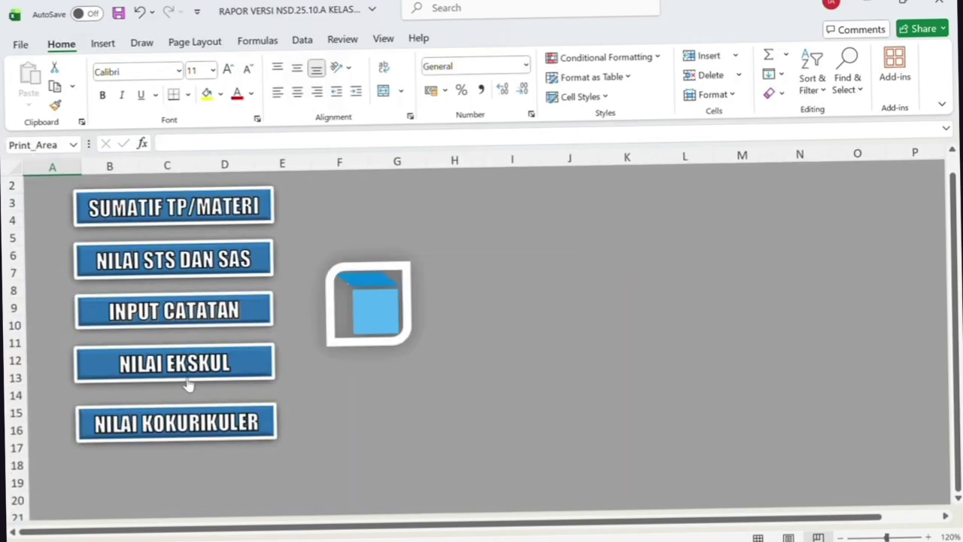
left_click(181, 435)
scroll(384, 402, "left", 15)
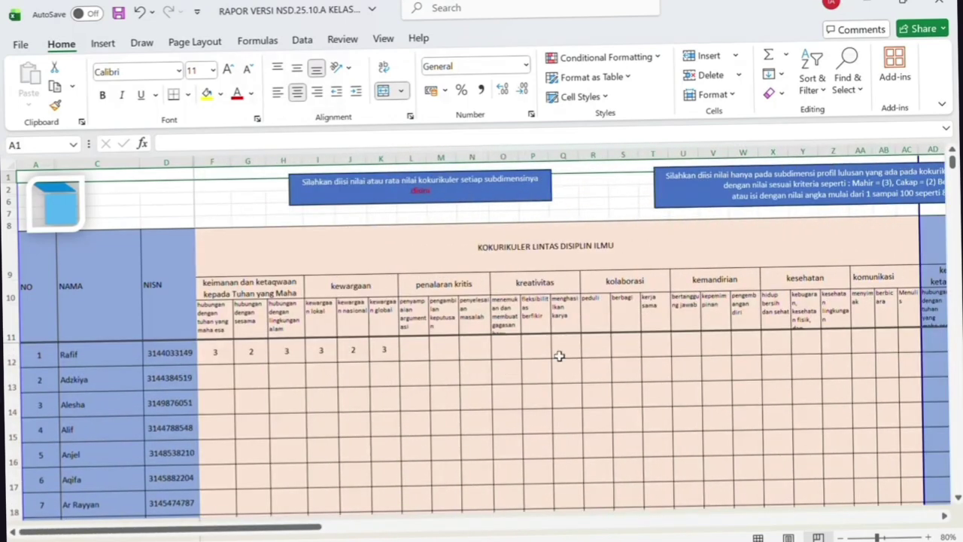
scroll(559, 356, "right", 10)
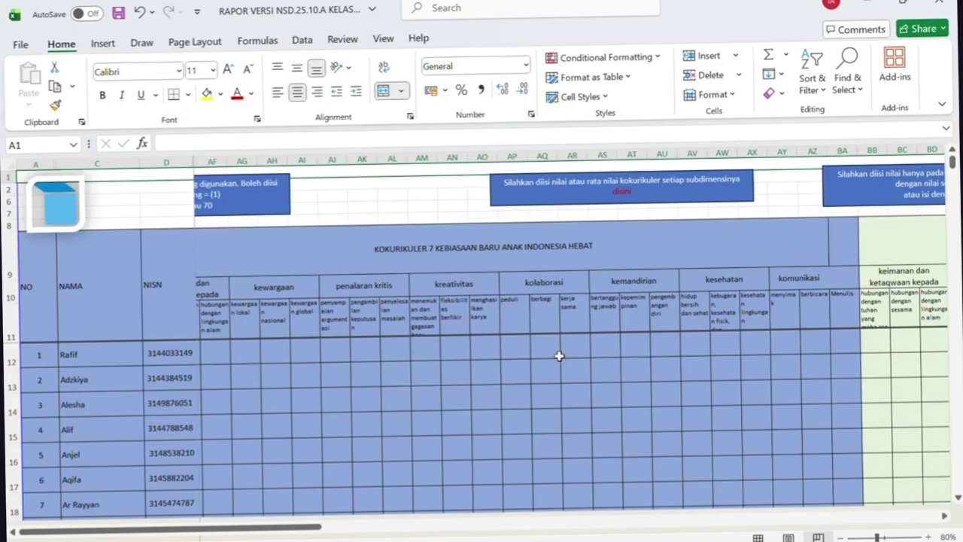
scroll(559, 356, "right", 6)
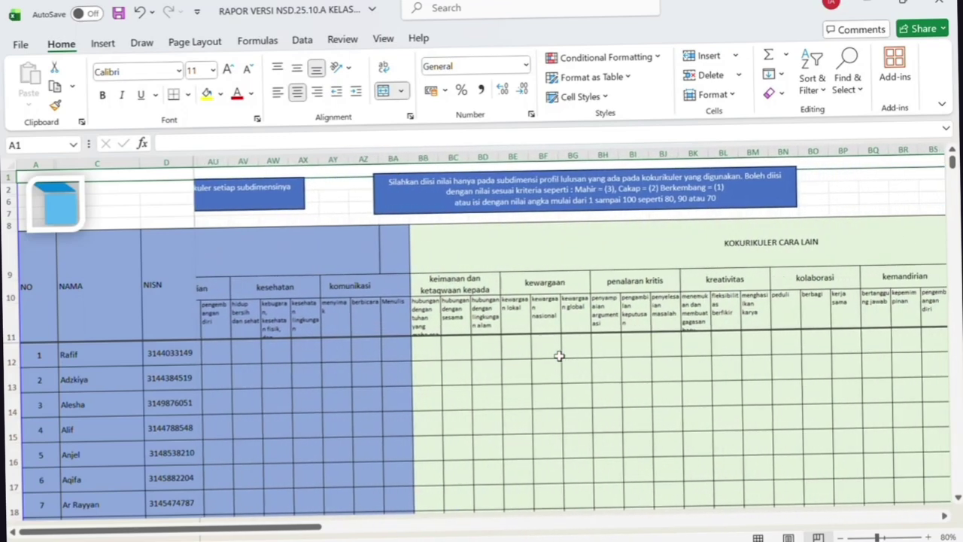
scroll(559, 356, "left", 15)
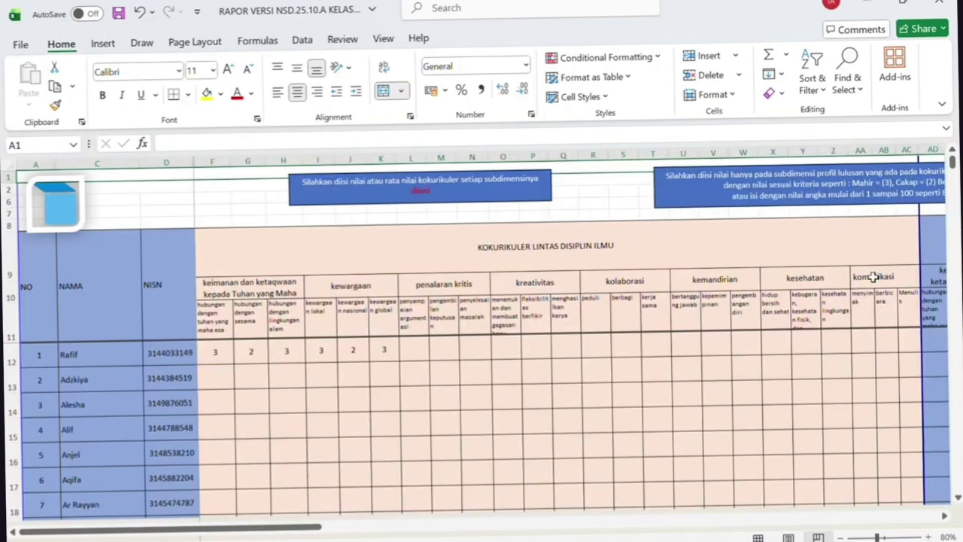
- Clear the keimanan and kewargaan scores of student number 1 (F12:K12) under Kokurikuler Lintas Disiplin Ilmu
left_click_drag(223, 351, 396, 359)
key("Delete")
scroll(396, 361, "right", 5)
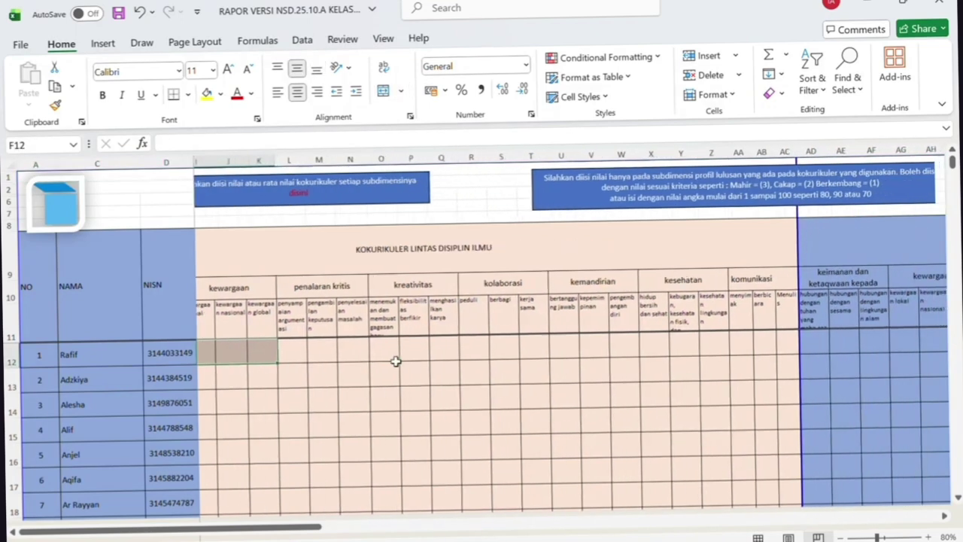
- Enter 80, 78 and 90 as student number 1's keimanan scores (AD12:AF12) under Kokurikuler 7 Kebiasaan Baru Anak Indonesia Hebat
scroll(396, 361, "right", 5)
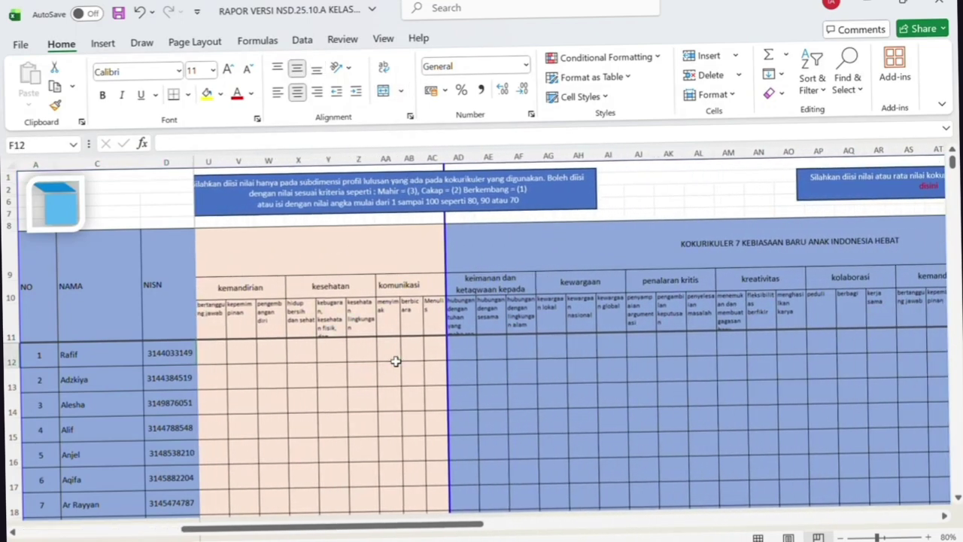
left_click(468, 350)
type("80")
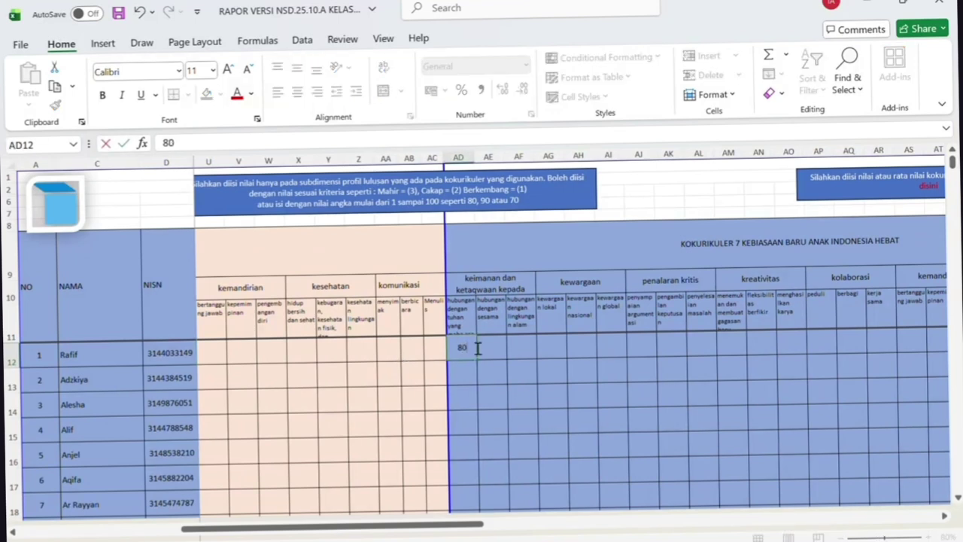
key("Tab")
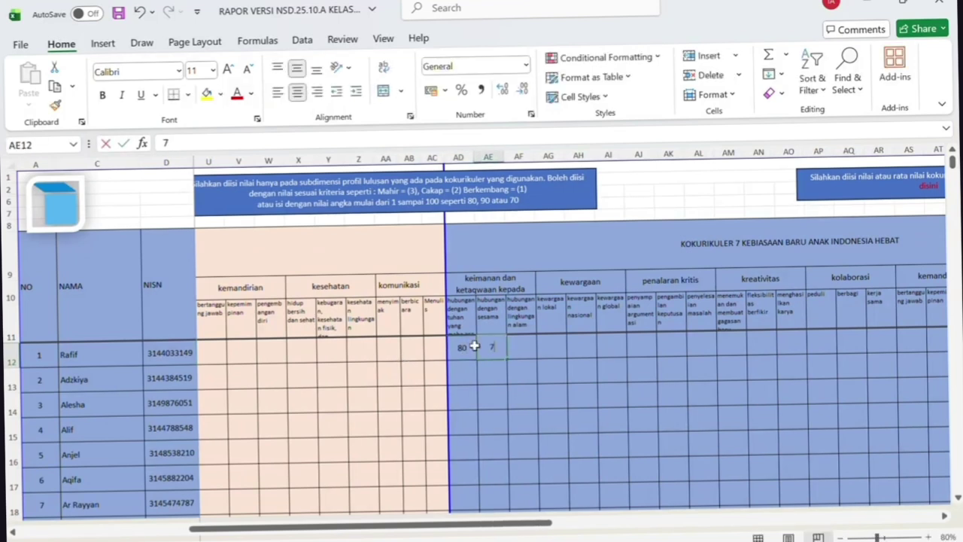
type("78")
key("Tab")
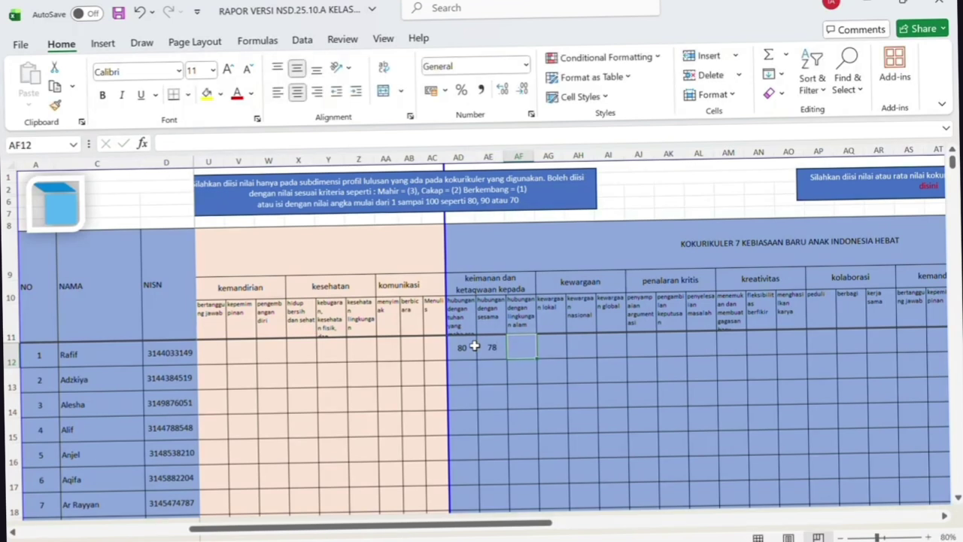
type("90")
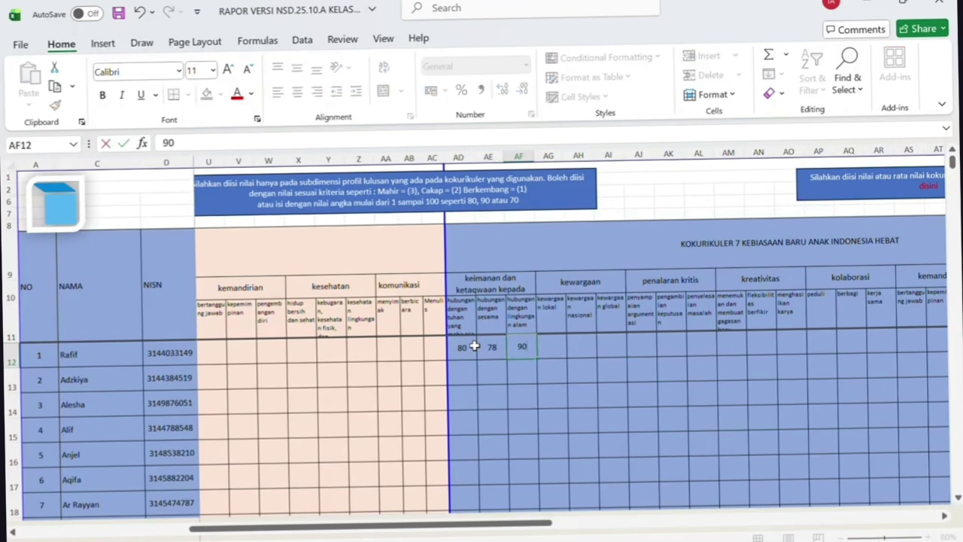
scroll(568, 350, "right", 4)
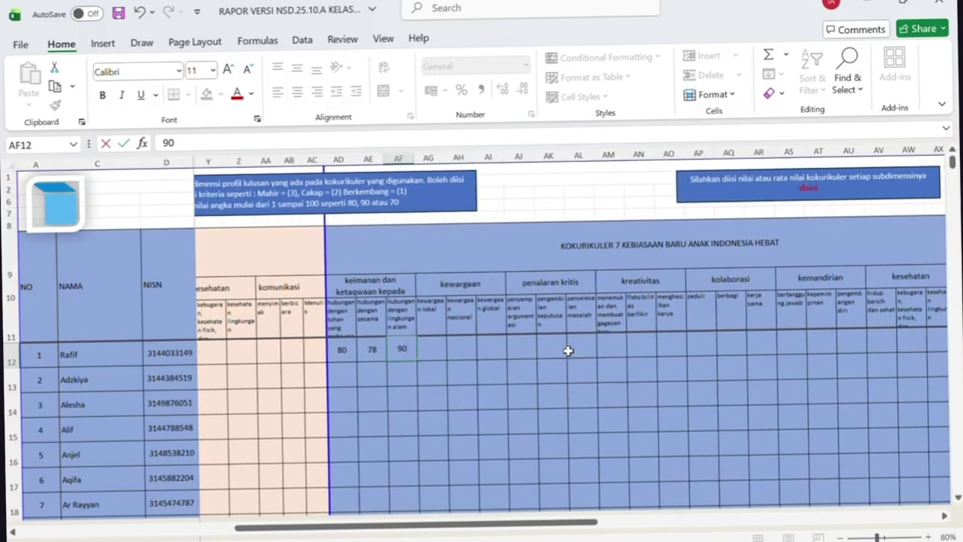
- Go back to the home sheet, open Rapor Semester 1 and check student number 1's kokurikuler description and extracurricular table
left_click(66, 210)
left_click(539, 302)
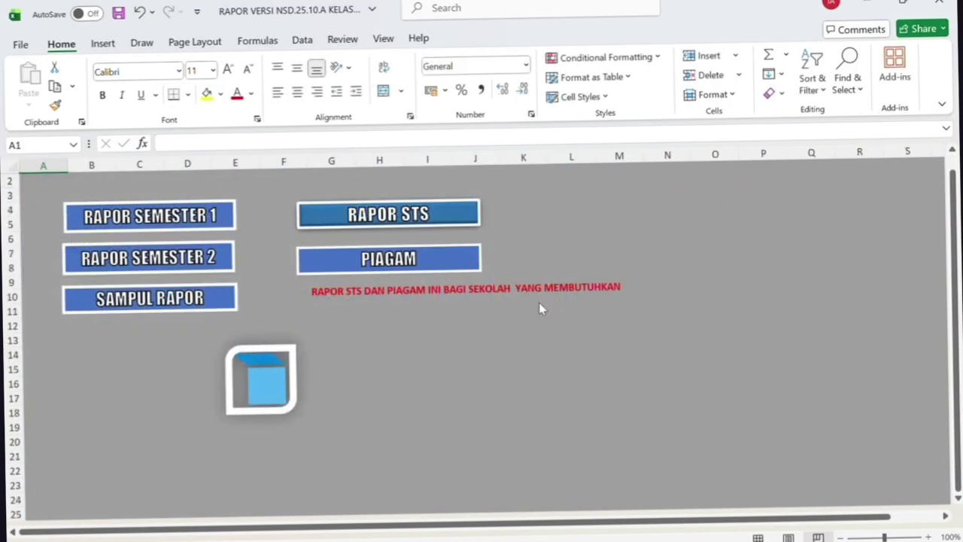
left_click(211, 215)
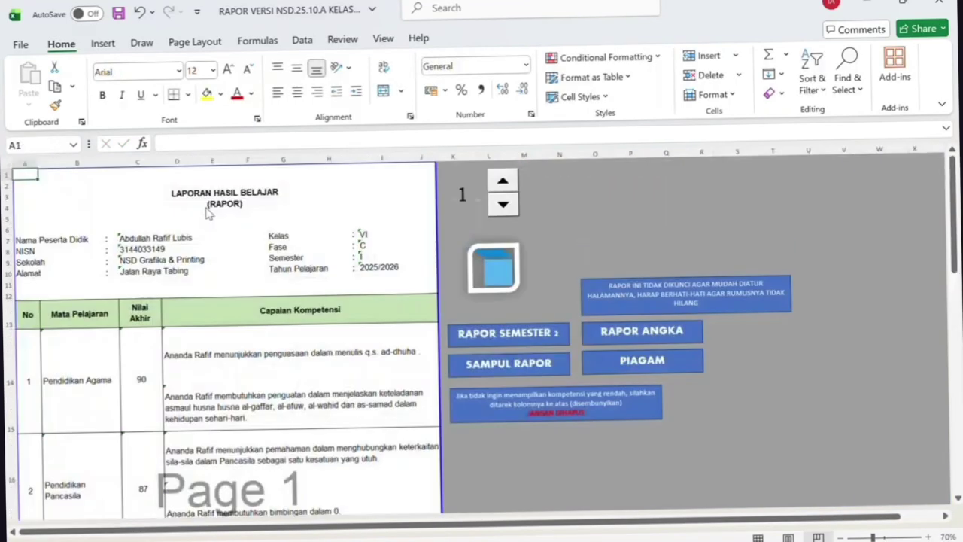
scroll(261, 386, "down", 10)
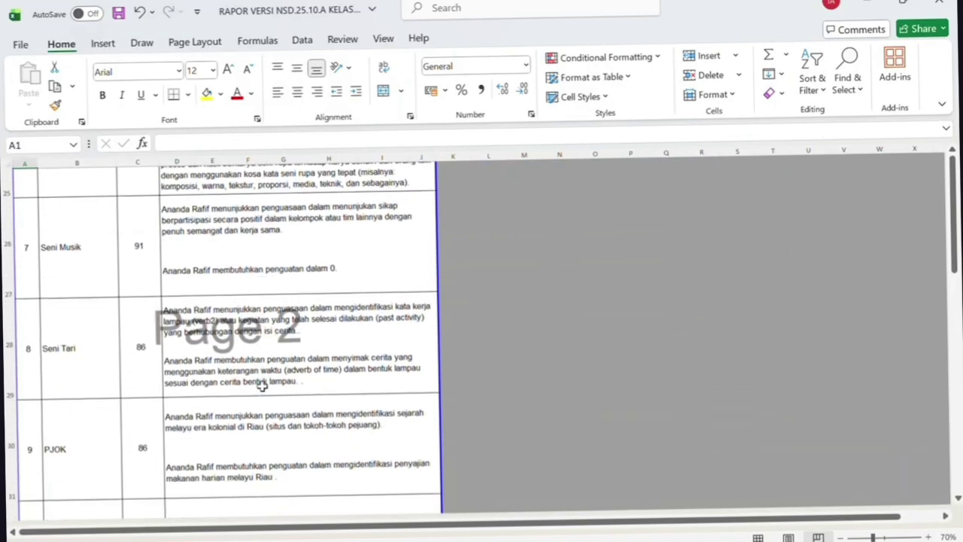
scroll(261, 386, "down", 3)
scroll(262, 386, "up", 2)
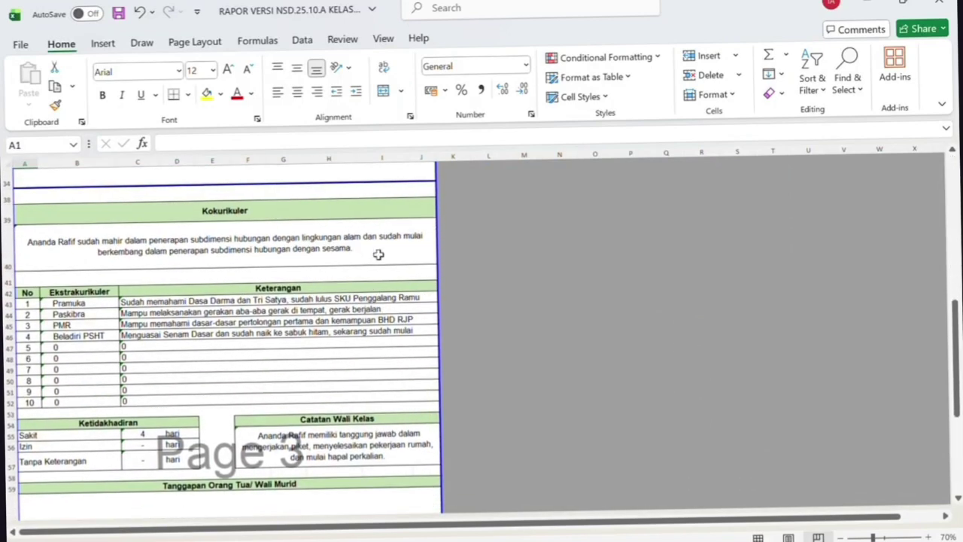
scroll(378, 254, "up", 10)
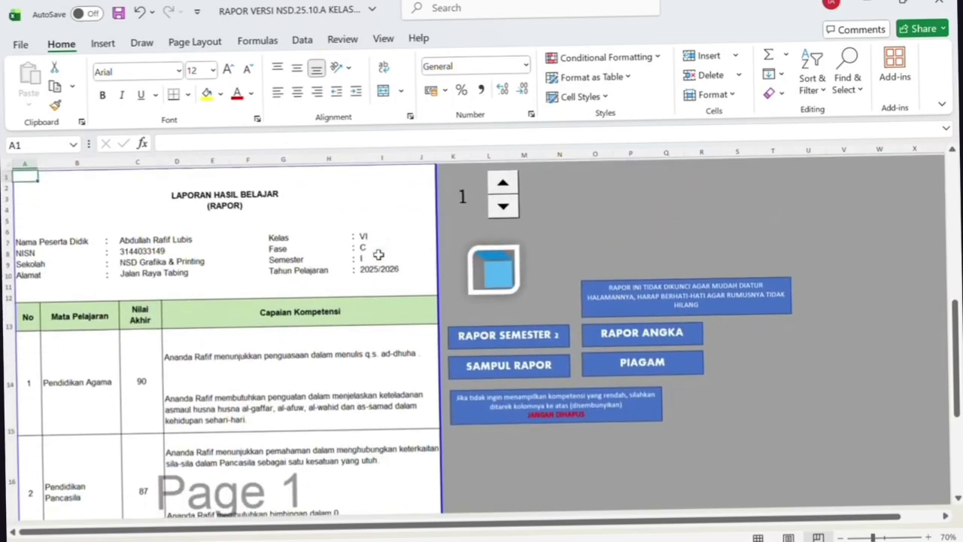
- Return to the home sheet, reopen Nilai Kokurikuler from Input Nilai and look through the Kokurikuler Cara Lain subdimensions
left_click(493, 269)
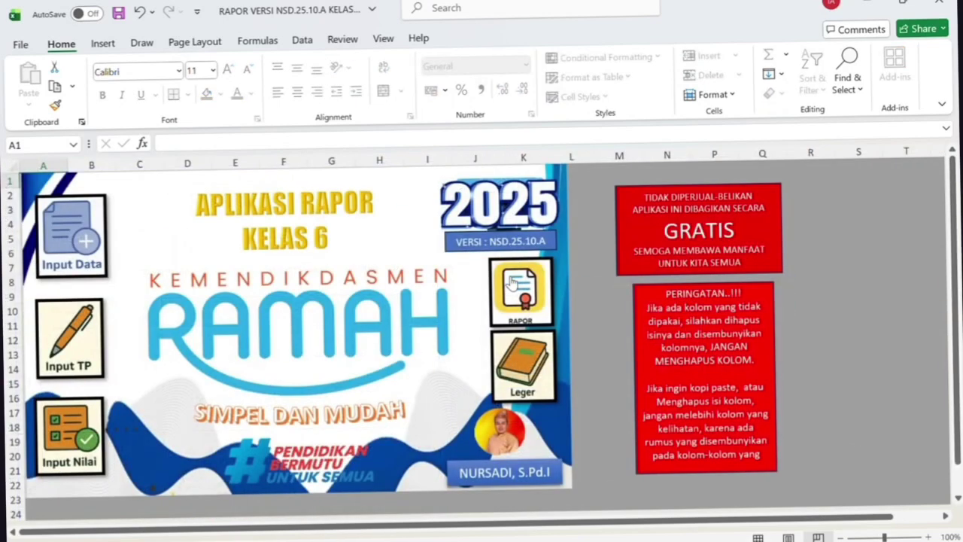
left_click(84, 435)
left_click(133, 421)
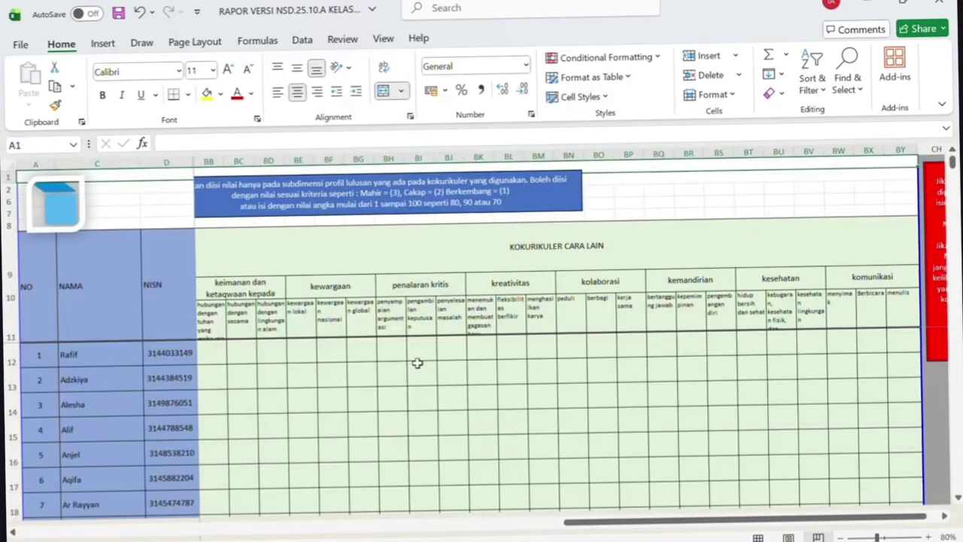
scroll(416, 363, "right", 3)
scroll(416, 362, "left", 3)
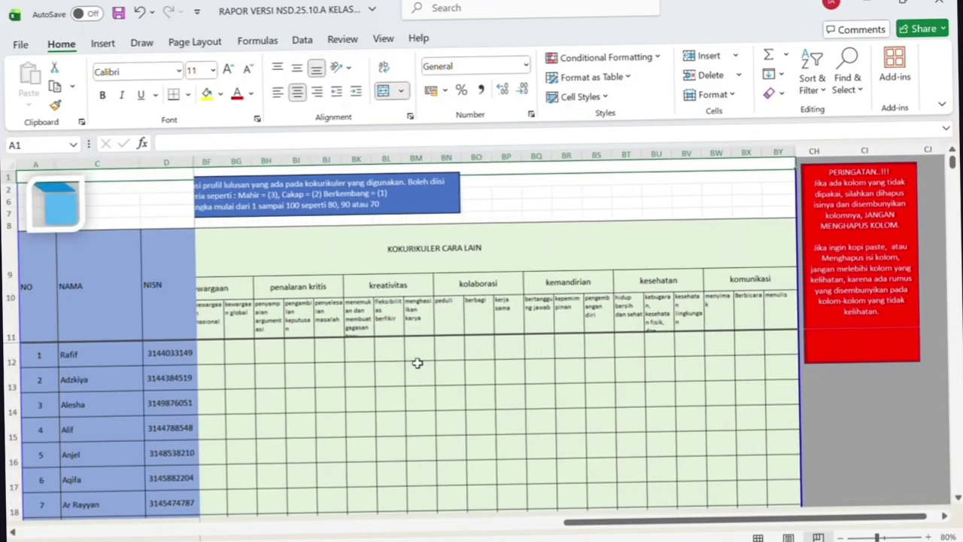
scroll(417, 363, "left", 4)
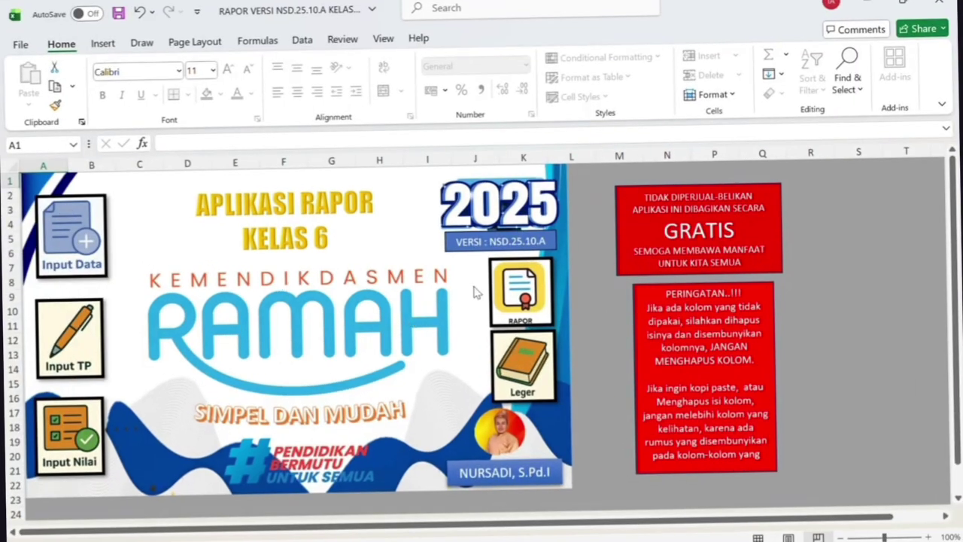
- Open Rapor Semester 1 from the home sheet and check the Pendidikan Pancasila guidance description in cell D17
left_click(512, 296)
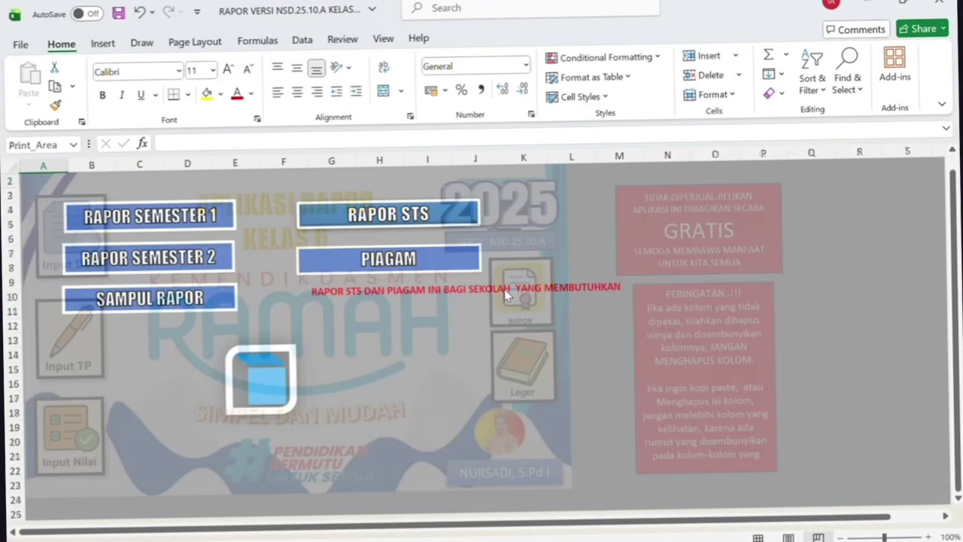
left_click(187, 216)
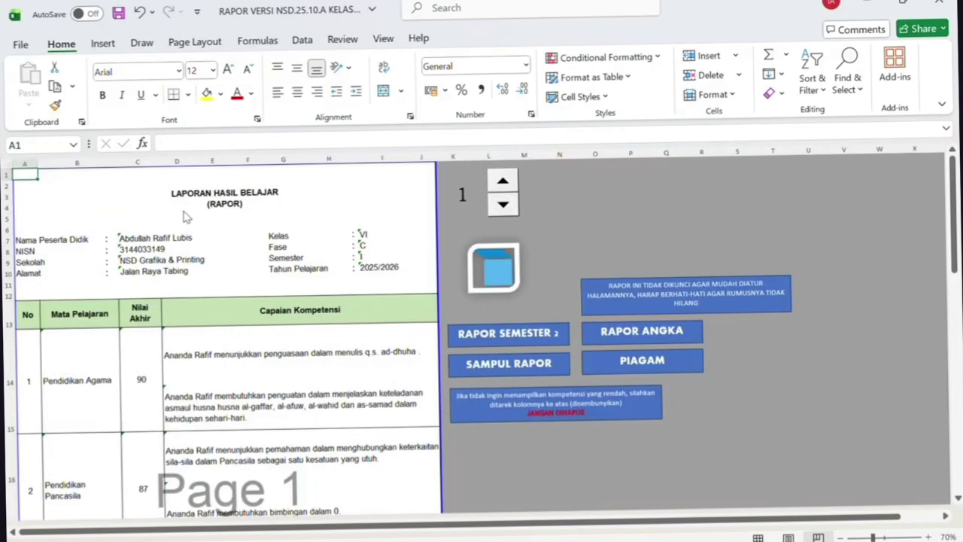
scroll(187, 216, "down", 5)
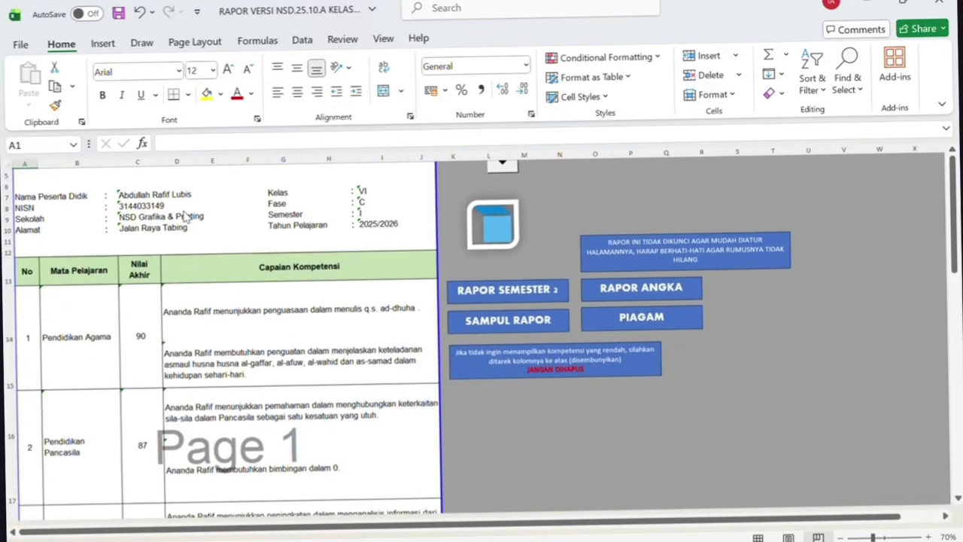
scroll(187, 215, "up", 2)
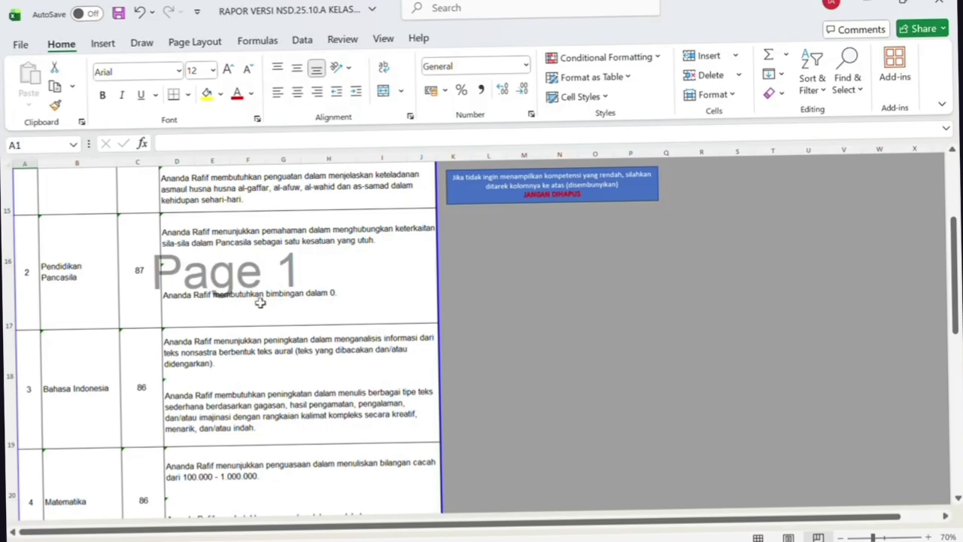
left_click(259, 302)
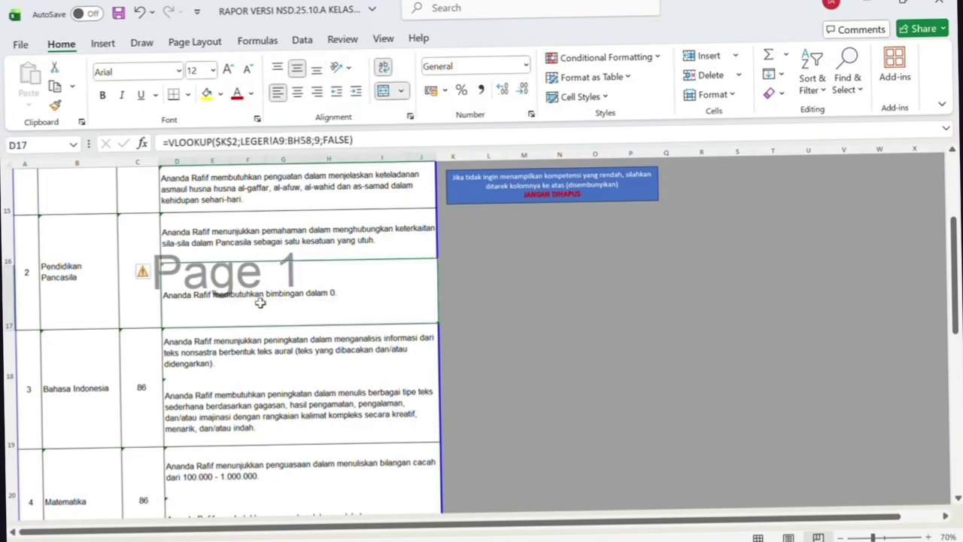
scroll(259, 302, "up", 4)
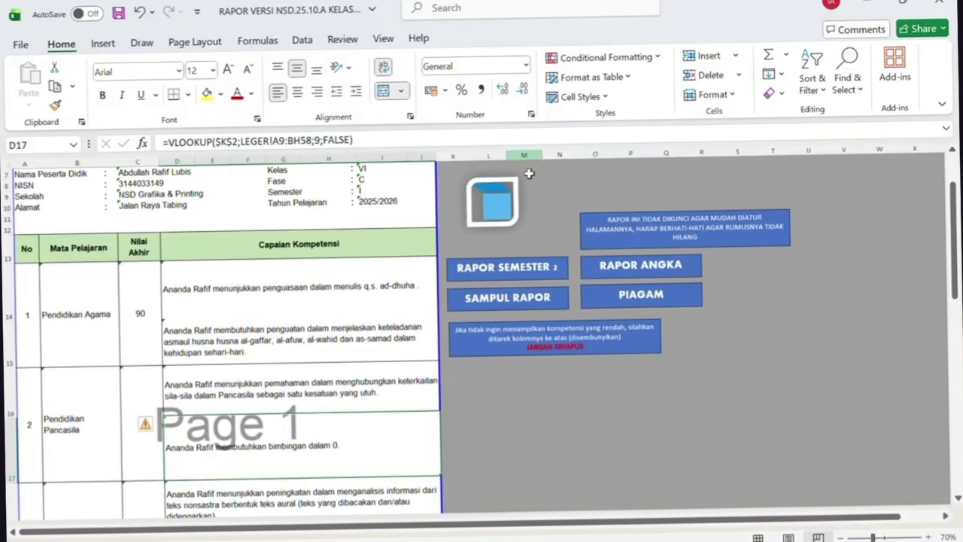
- Open the Pendidikan Pancasila score sheet from Input Nilai and clear all students' Materi 1 and Materi 2 scores (F10:N59)
left_click(495, 207)
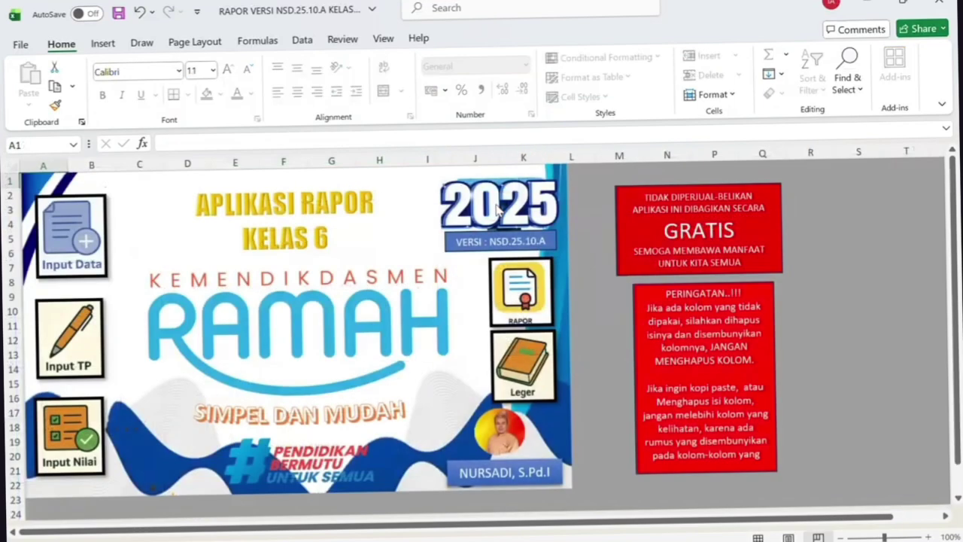
left_click(60, 422)
left_click(200, 213)
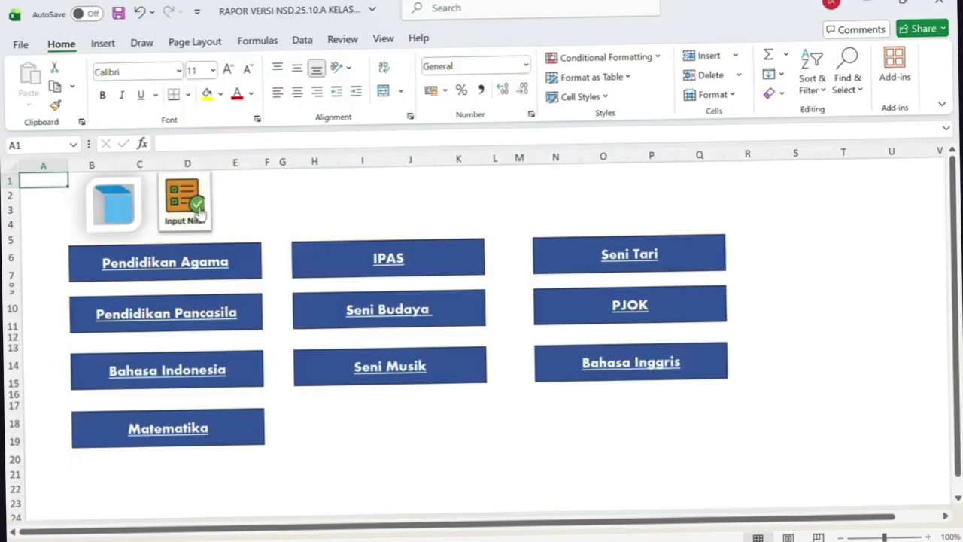
left_click(191, 314)
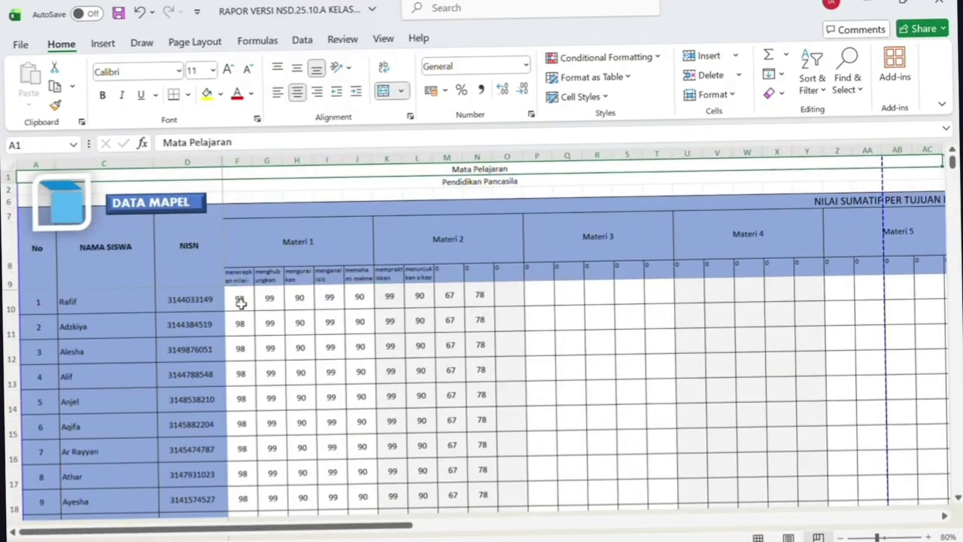
left_click_drag(239, 301, 477, 473)
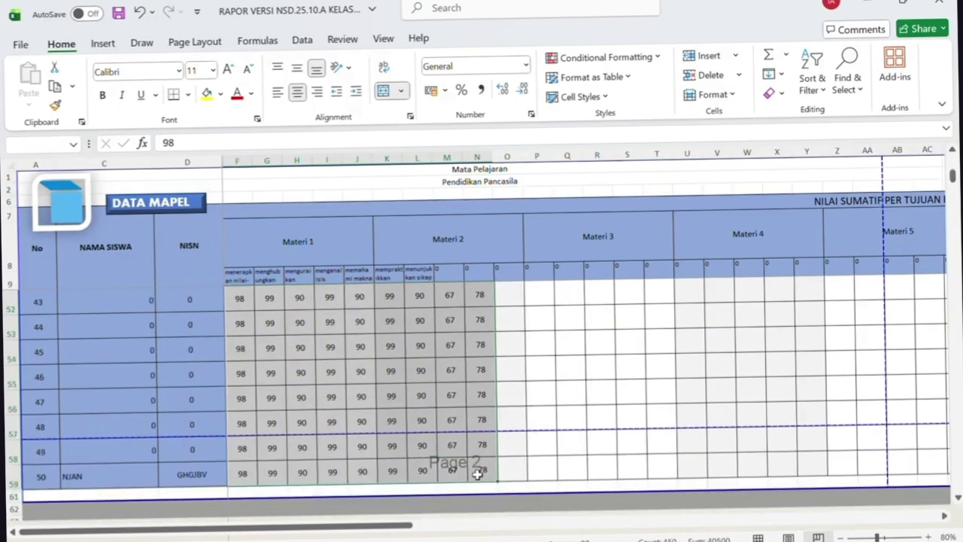
key("Delete")
scroll(477, 473, "up", 10)
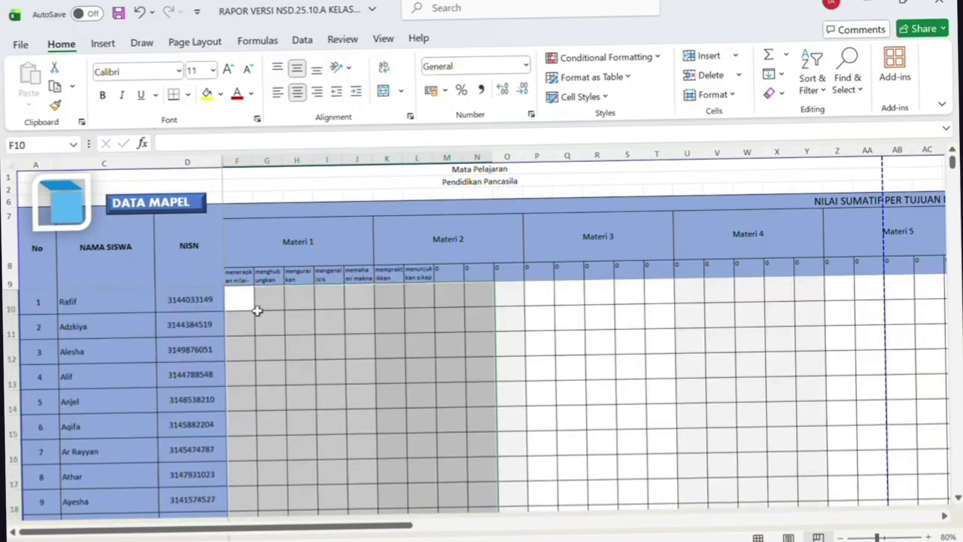
- Enter the Pendidikan Pancasila scores 80, 90, 100, 78, 85 and 76 for student number 1 in F10:K10
left_click(253, 303)
type("80")
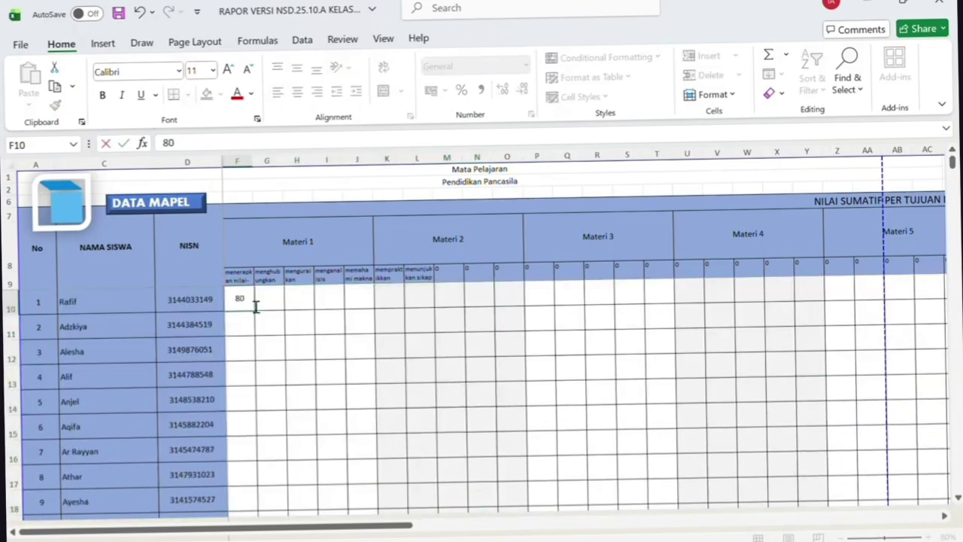
key("Tab")
type("90")
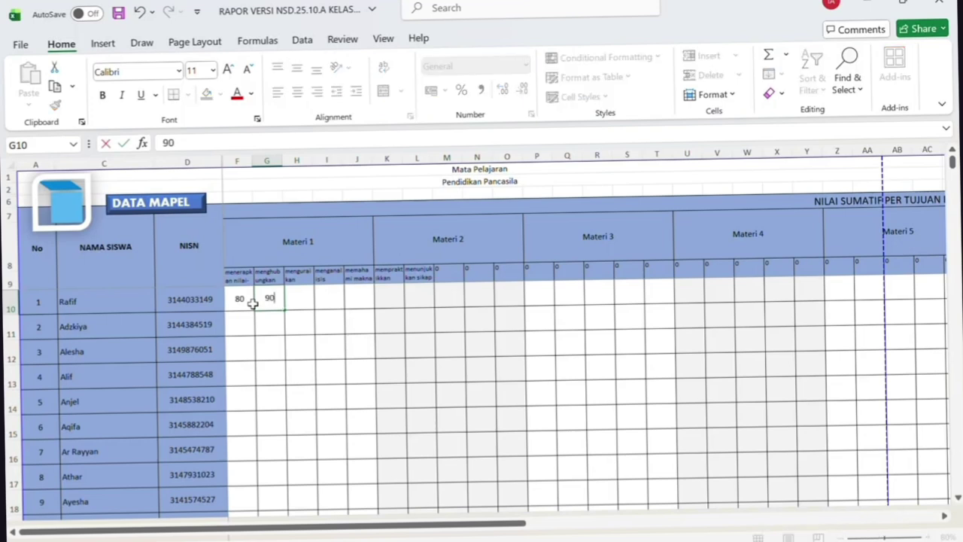
key("Tab")
type("10")
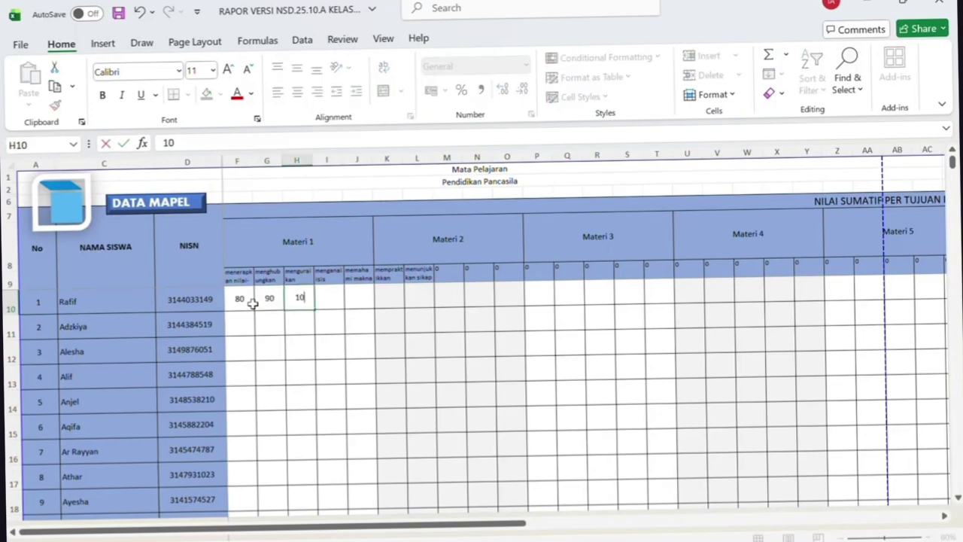
key("Tab")
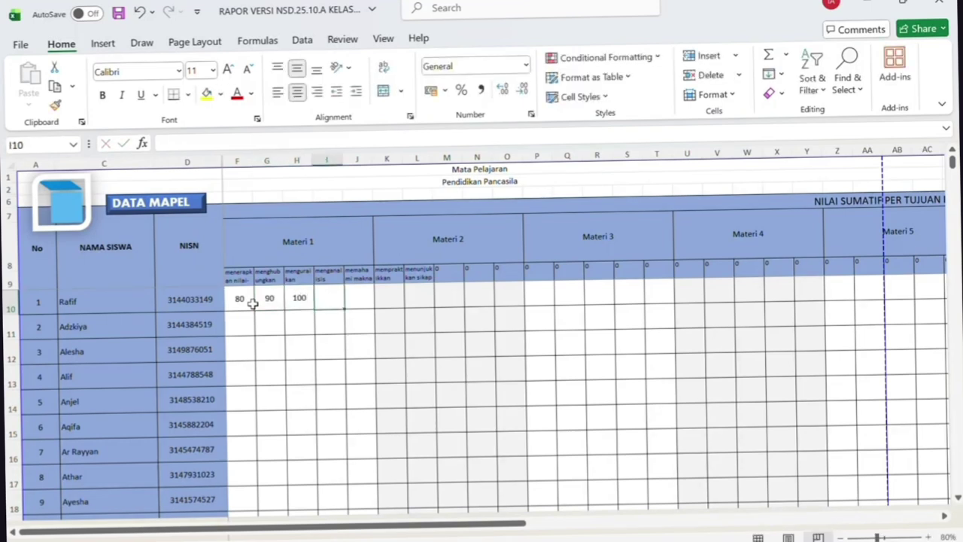
type("78")
key("Tab")
type("8")
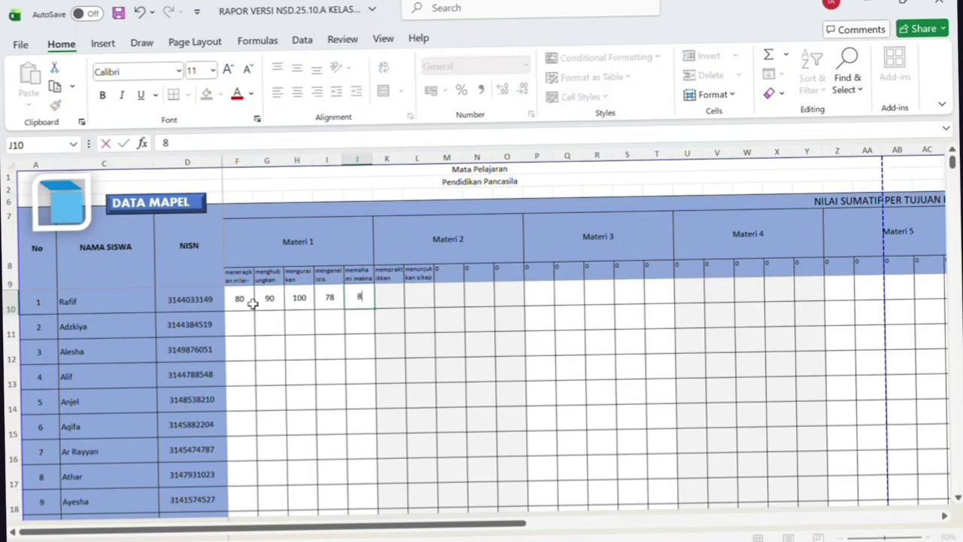
key("Tab")
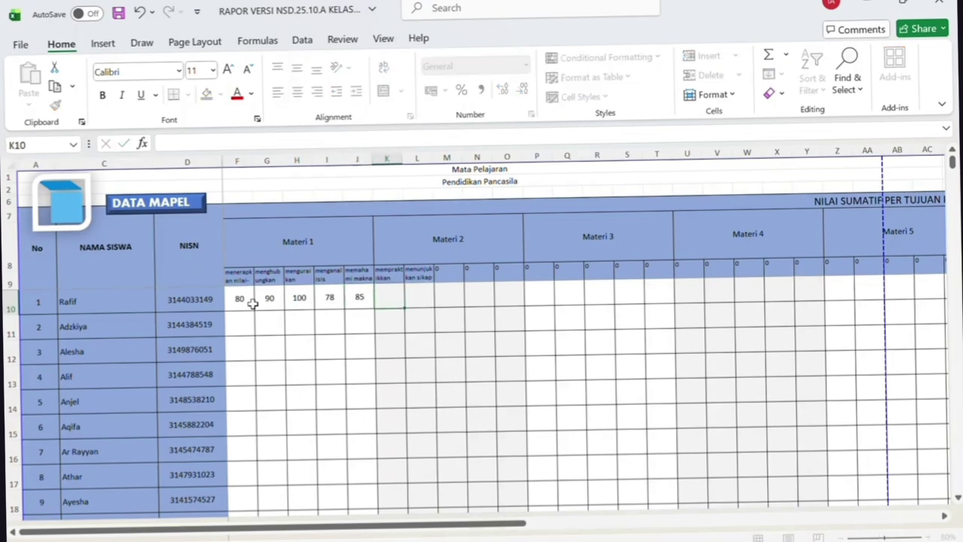
type("76")
key("Tab")
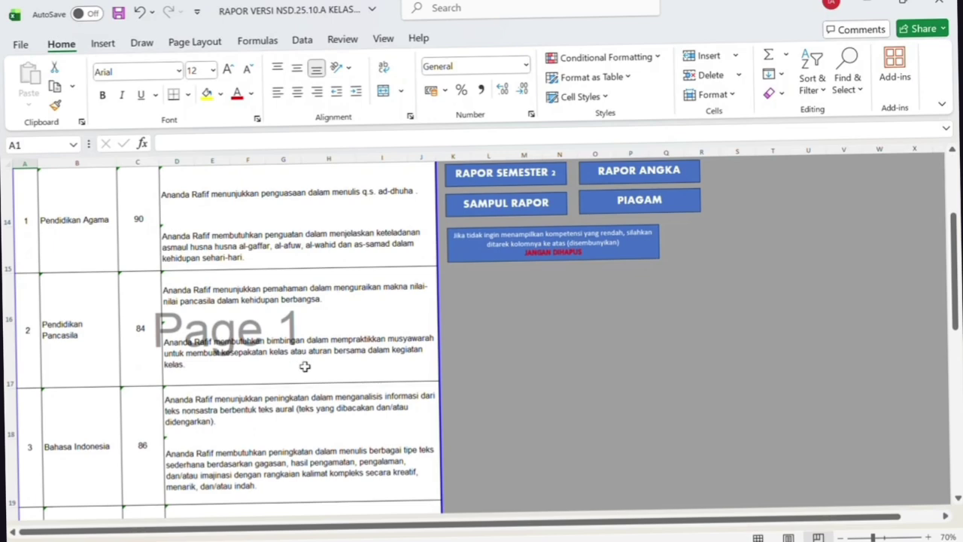
- Look through the subject descriptions in Rapor Semester 1 and examine the Seni Musik guidance description in cell D27
scroll(304, 366, "down", 3)
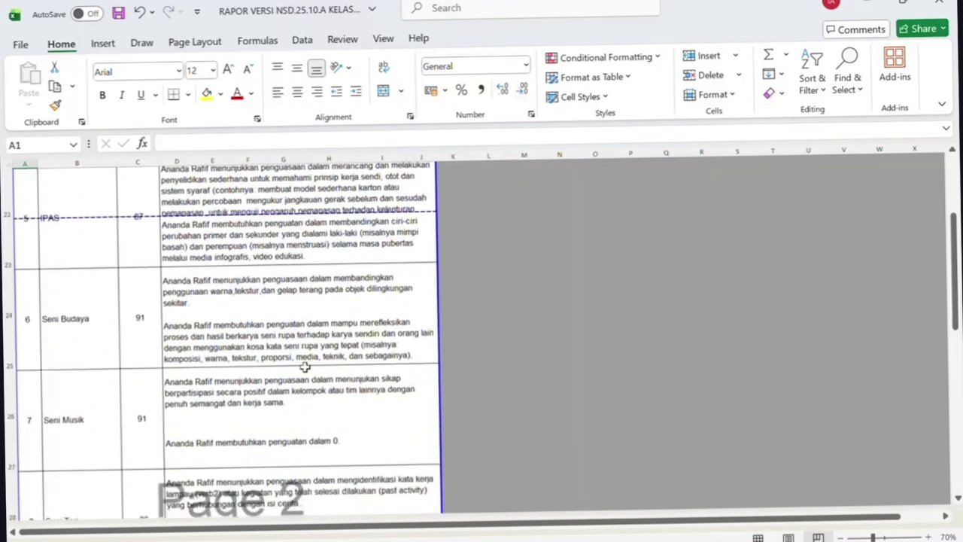
scroll(305, 366, "down", 2)
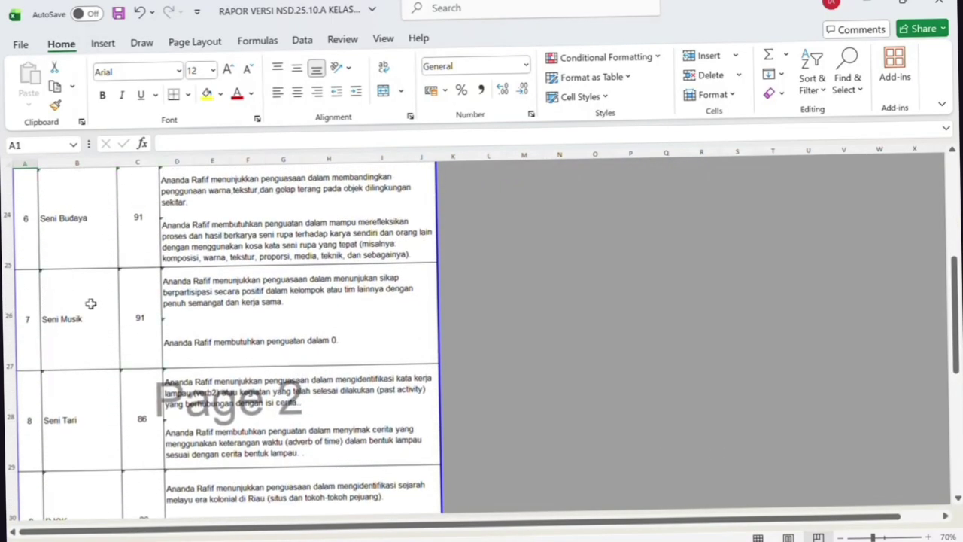
left_click(249, 359)
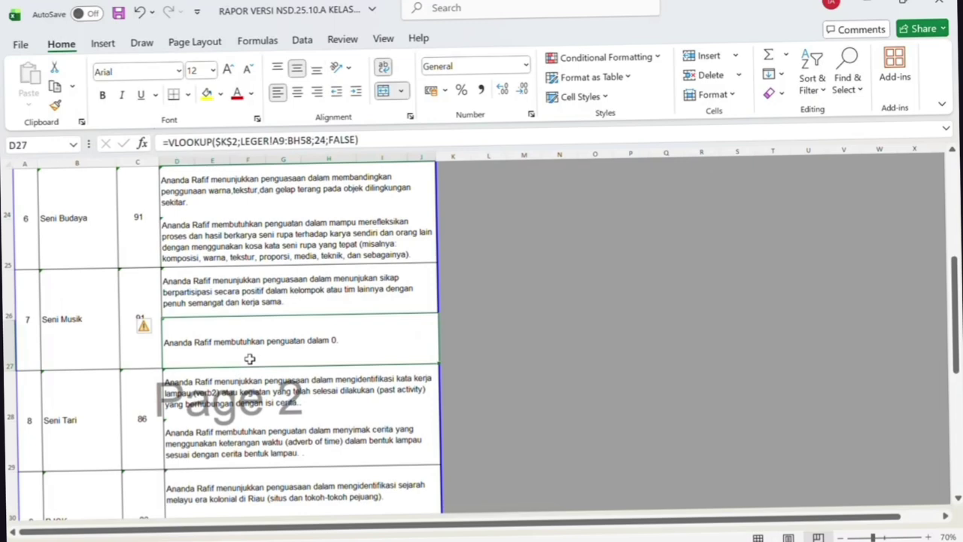
scroll(286, 299, "down", 1)
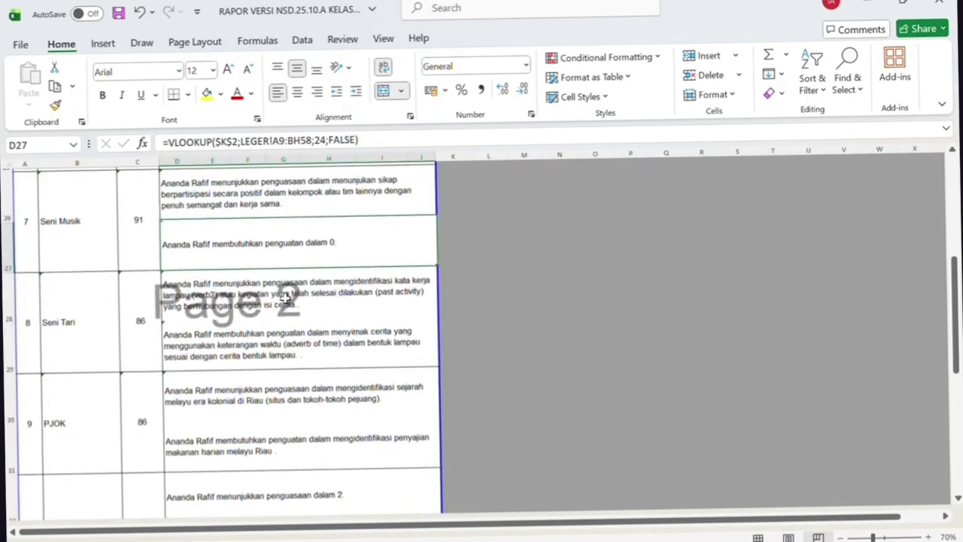
scroll(285, 299, "down", 2)
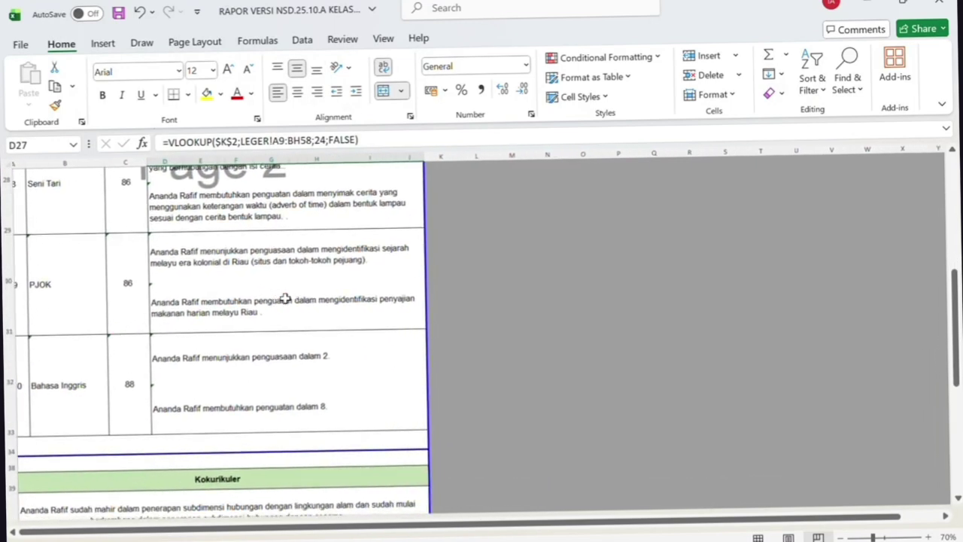
scroll(284, 299, "down", 1)
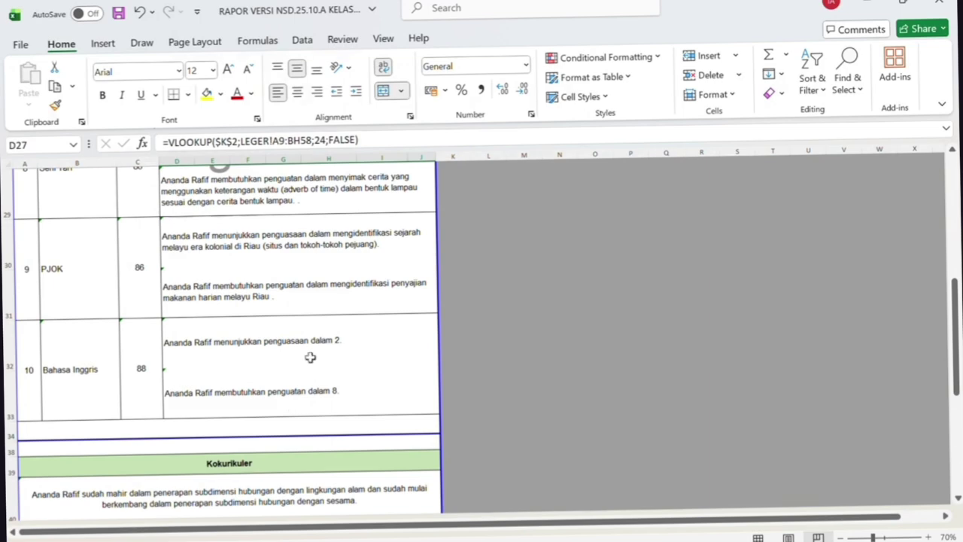
scroll(309, 357, "up", 5)
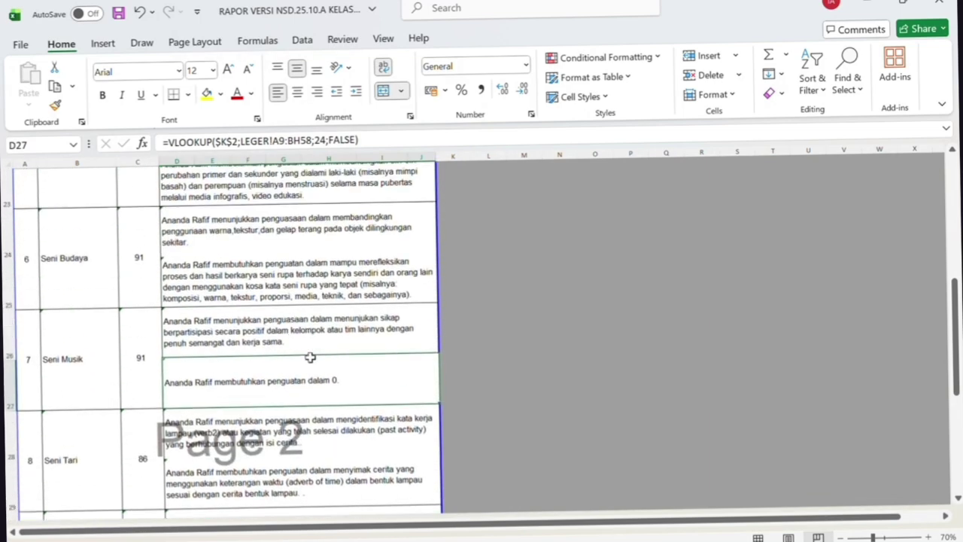
scroll(310, 357, "up", 1)
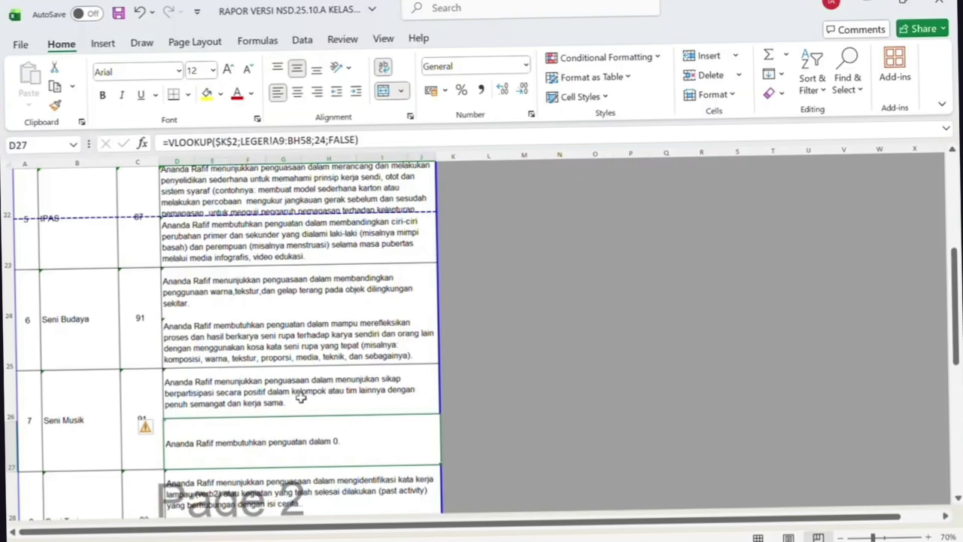
scroll(304, 441, "up", 5)
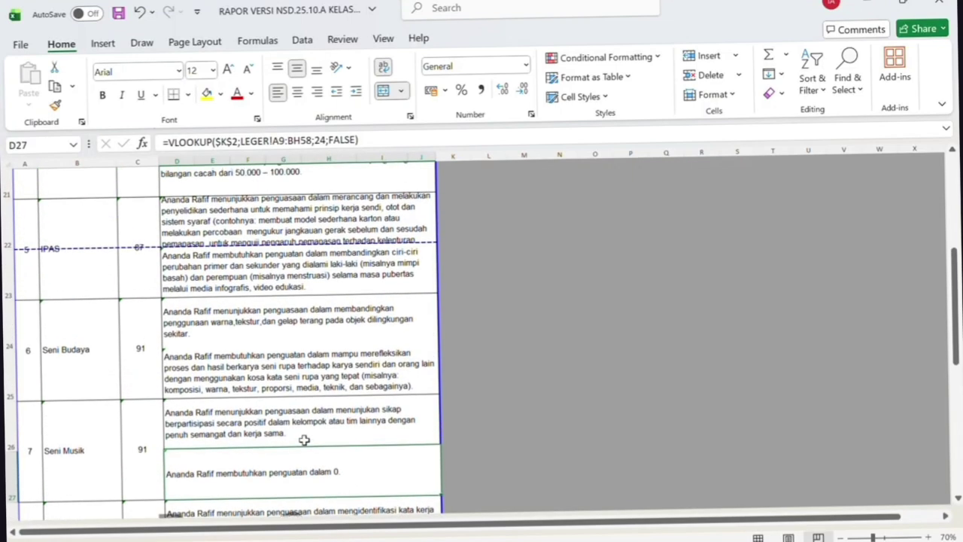
scroll(303, 441, "down", 5)
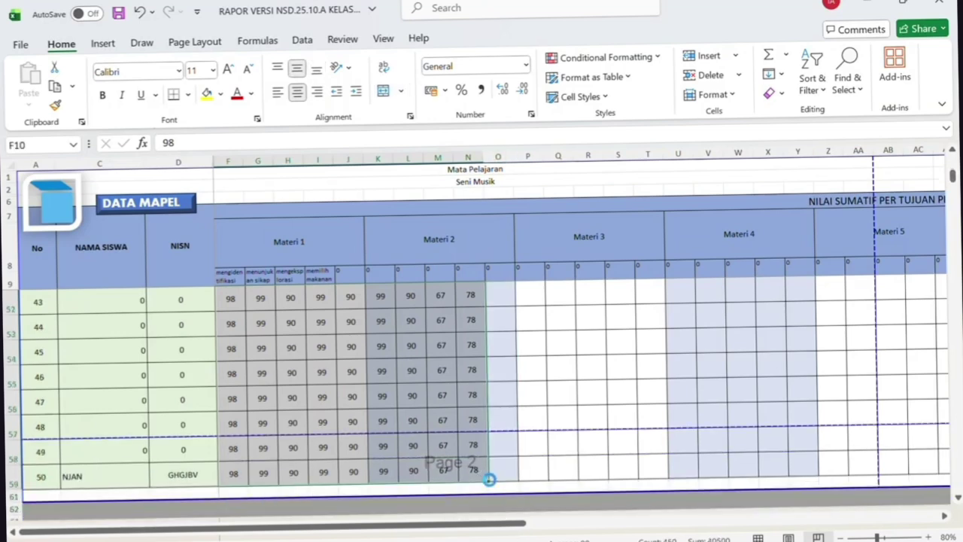
- Clear all Seni Musik Materi 1 and Materi 2 scores in F10:N59 and hide the unused student rows 45 to 59
key("Delete")
scroll(361, 393, "up", 4)
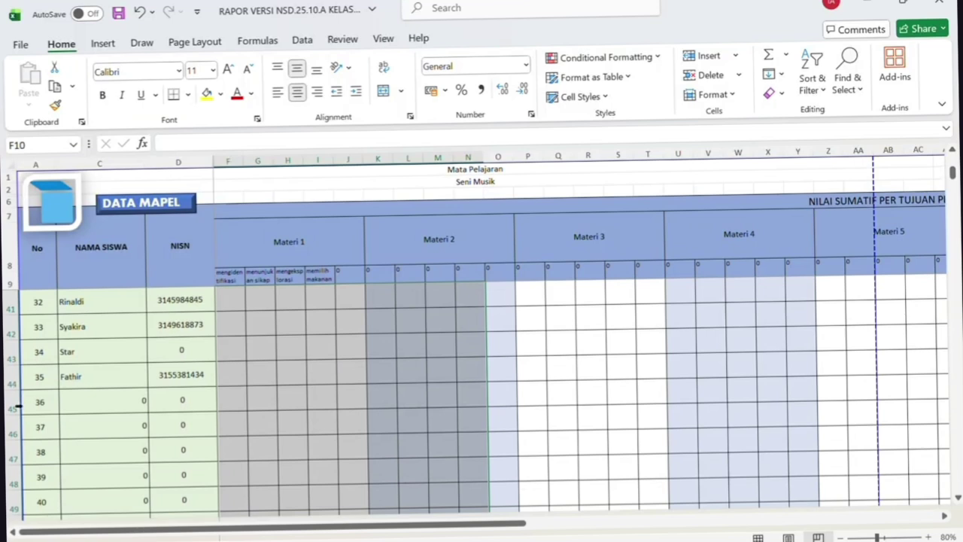
left_click_drag(17, 406, 69, 502)
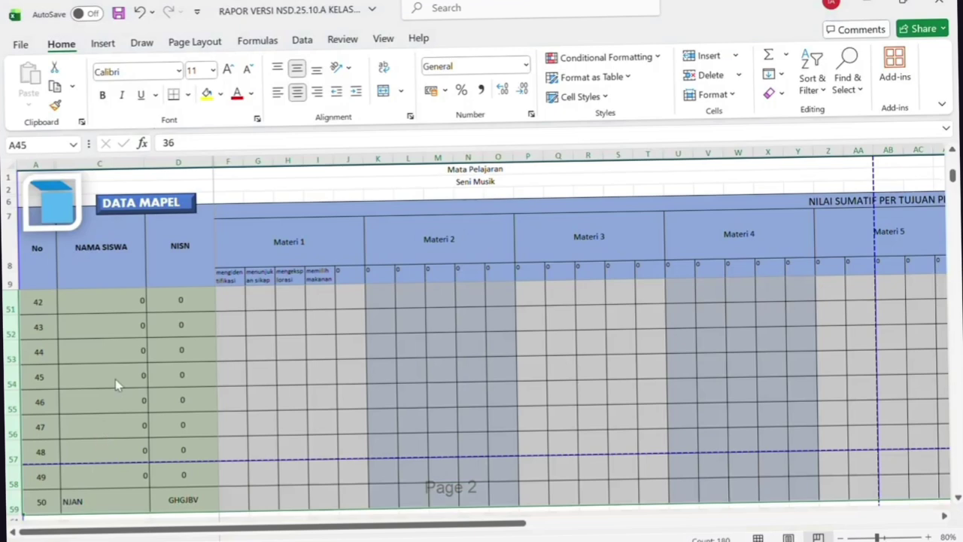
key("ctrl+9")
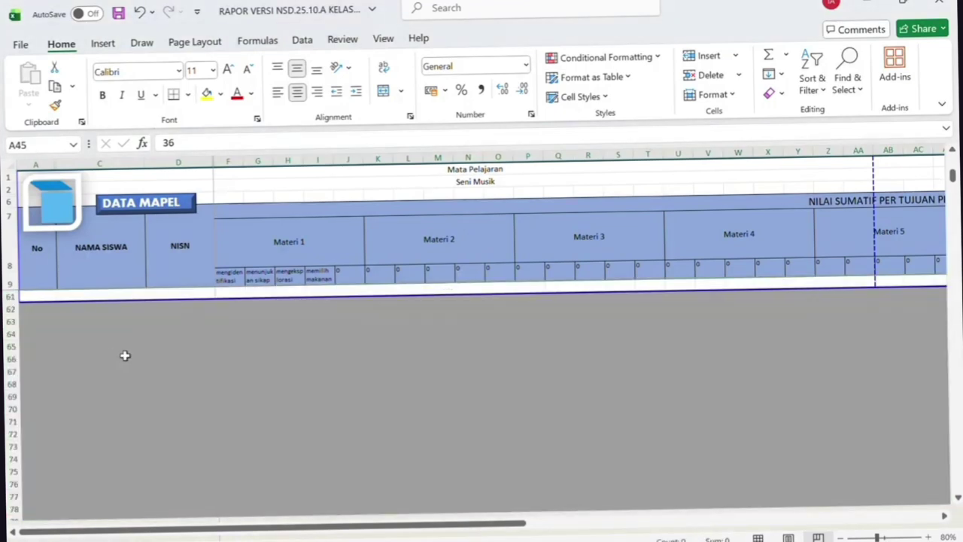
- Enter the Seni Musik Materi 1 scores 80, 85, 75 and 82 for student number 1 in F10:I10
scroll(212, 359, "up", 5)
scroll(212, 359, "up", 8)
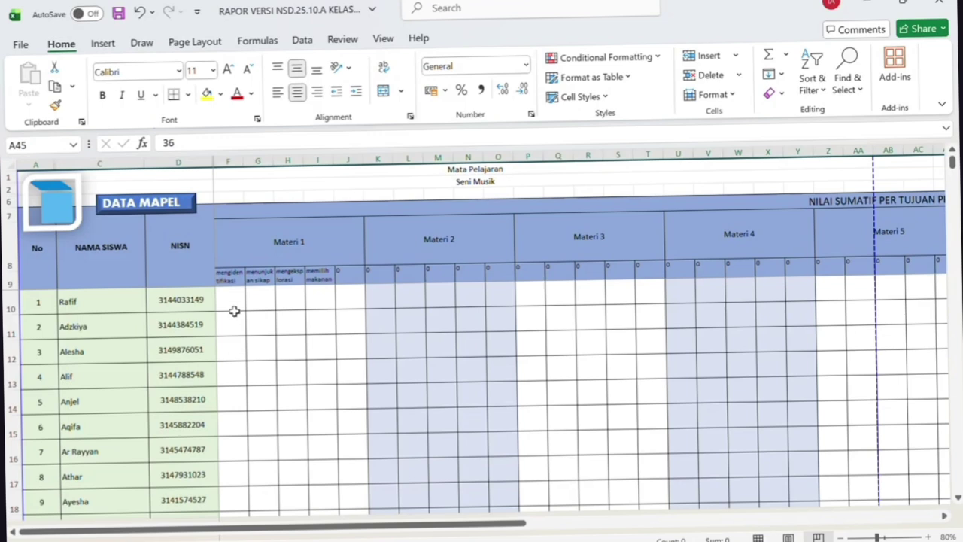
left_click(235, 311)
type("8")
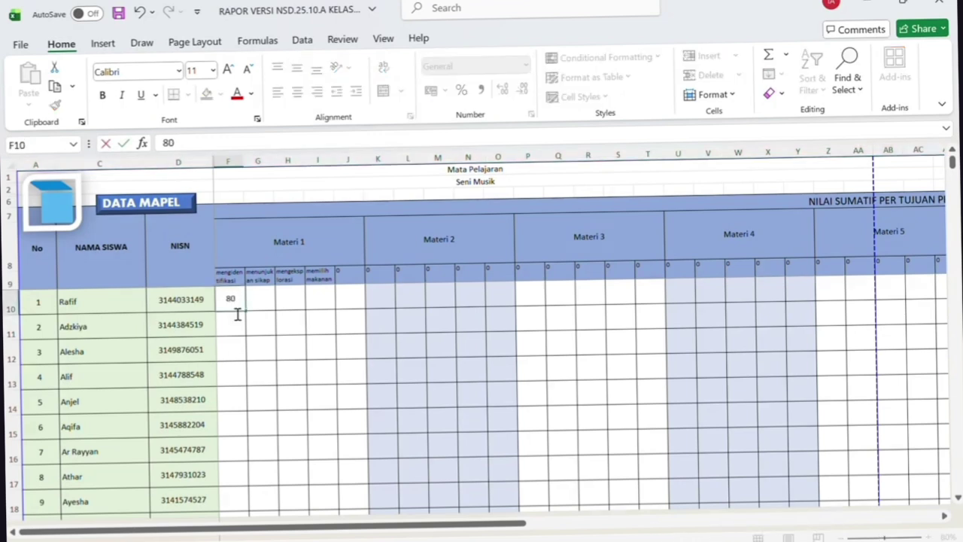
type("0")
key("Tab")
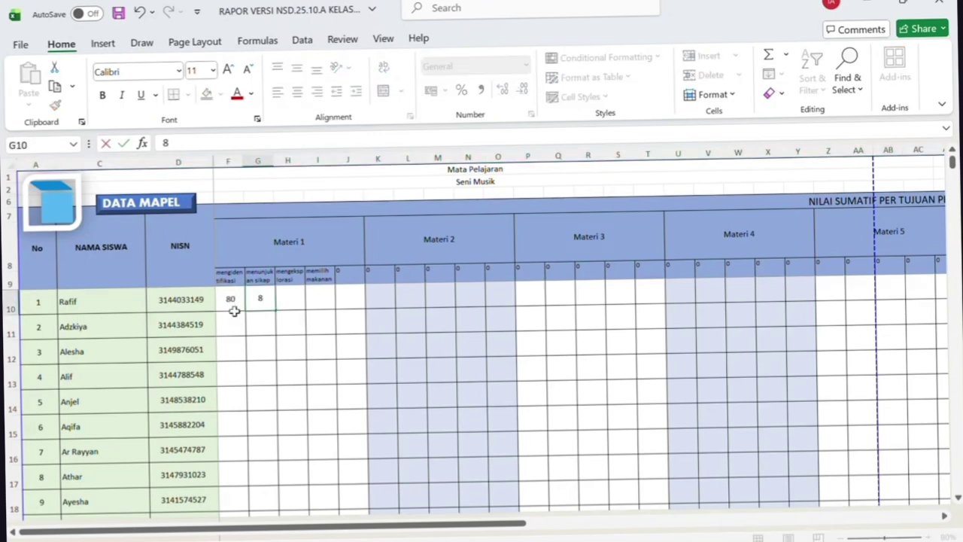
type("5")
key("Tab")
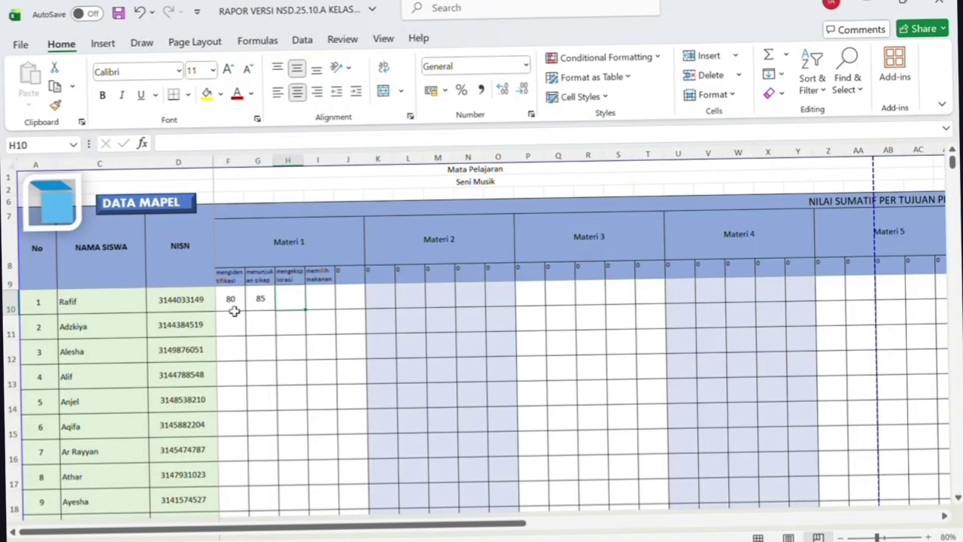
type("75")
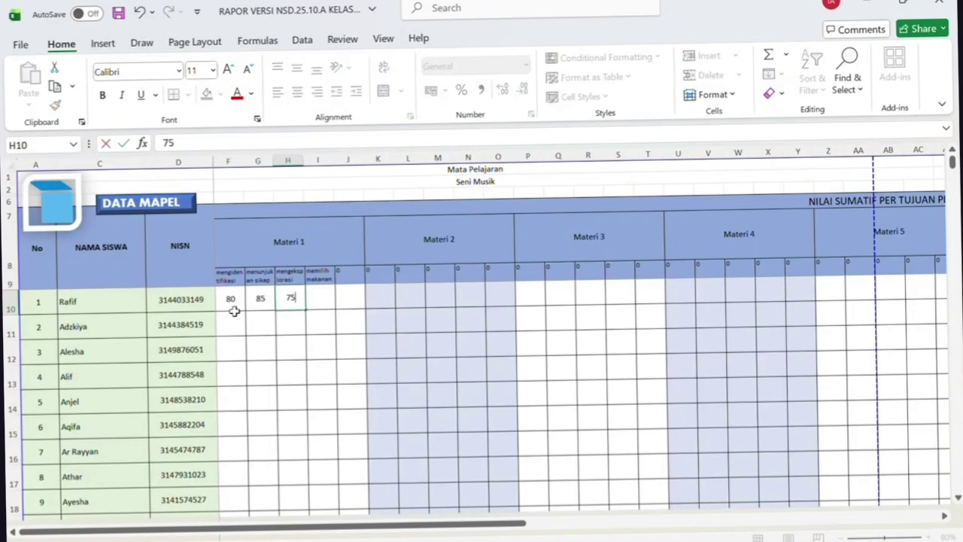
key("Tab")
type("82")
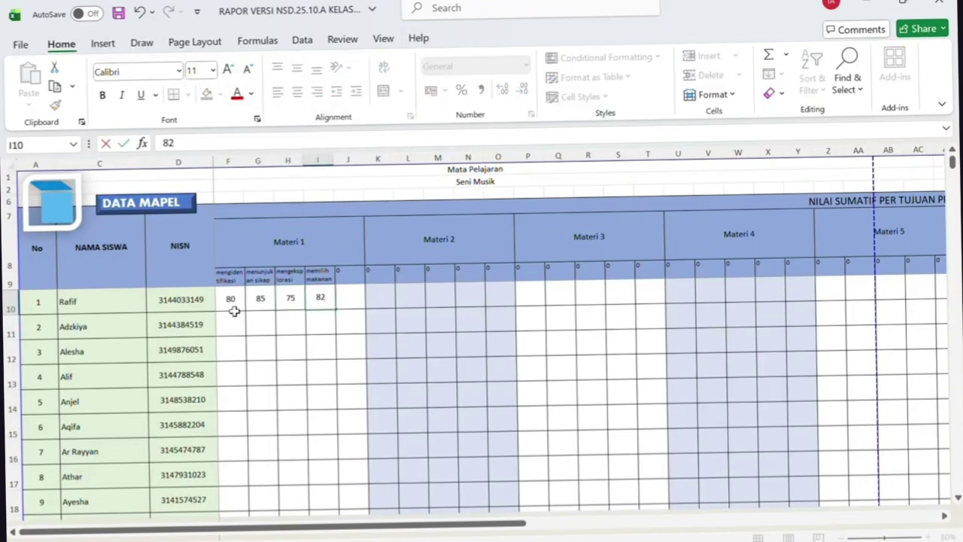
- Open Rapor Semester 1 from the home sheet and check the descriptions for Seni Musik and the subjects after it
left_click(69, 213)
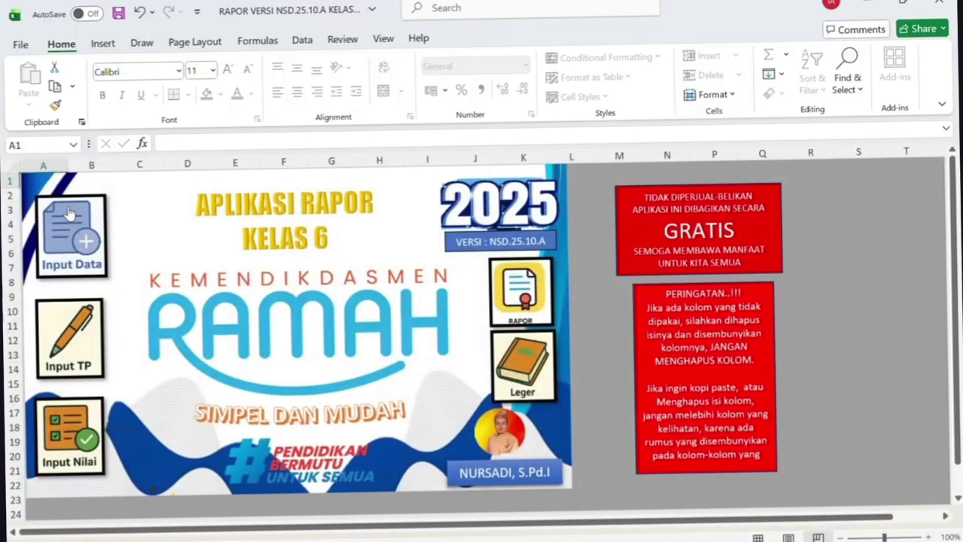
left_click(514, 294)
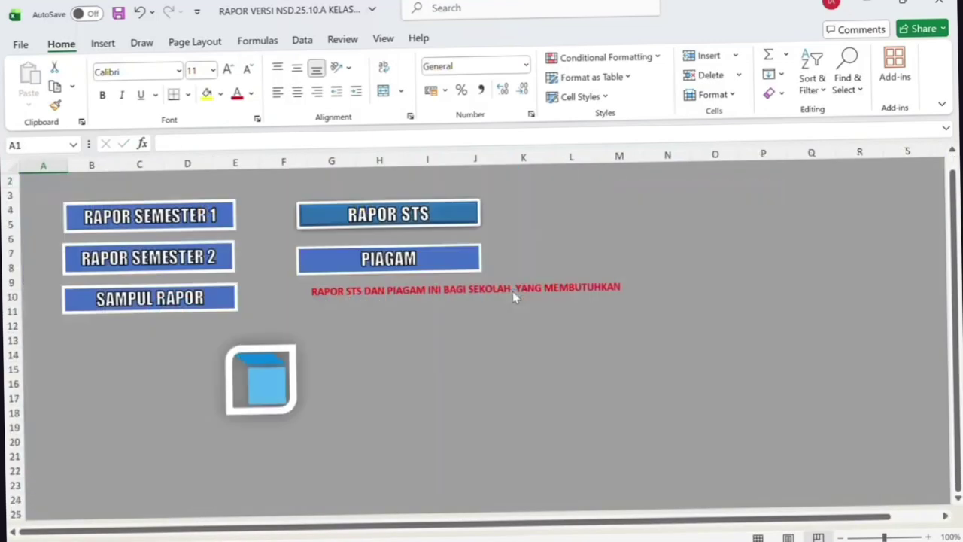
left_click(164, 215)
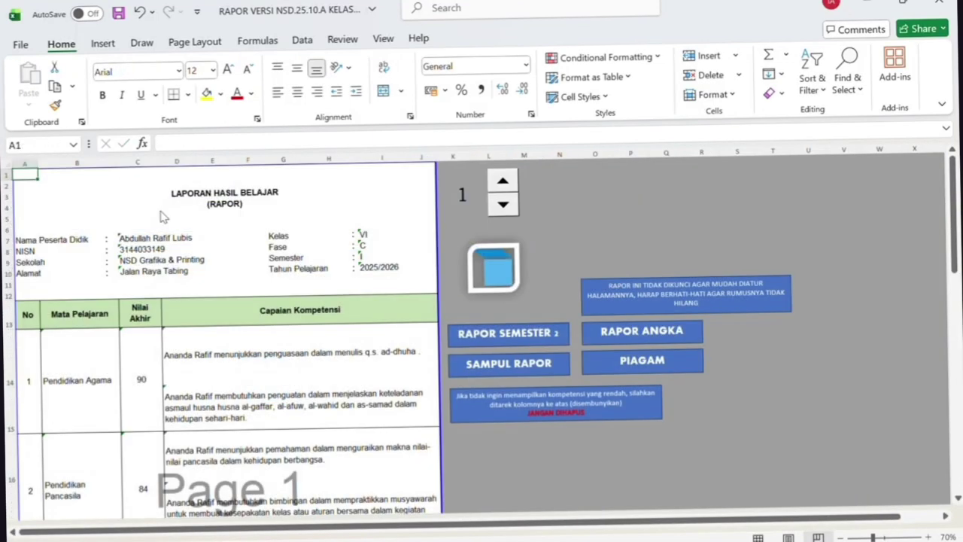
scroll(221, 327, "down", 7)
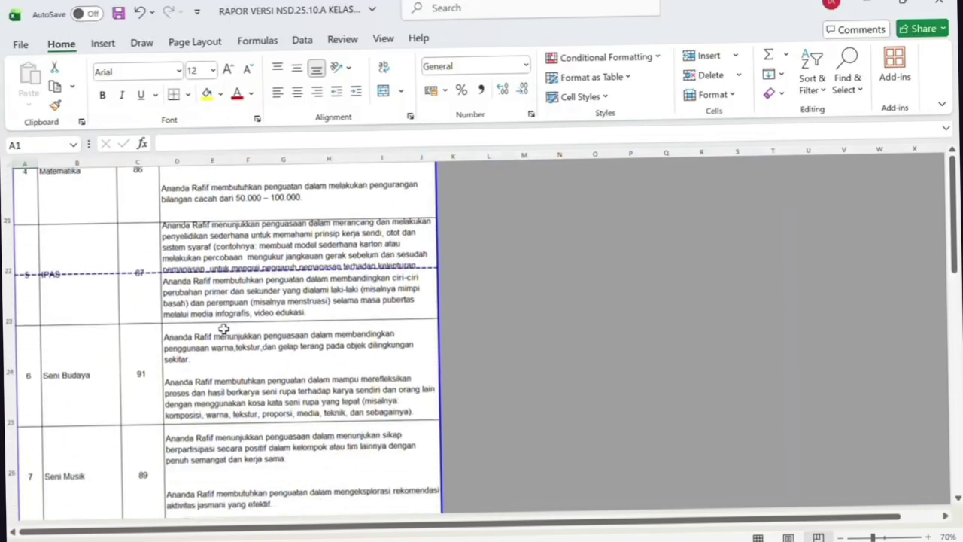
scroll(223, 329, "down", 5)
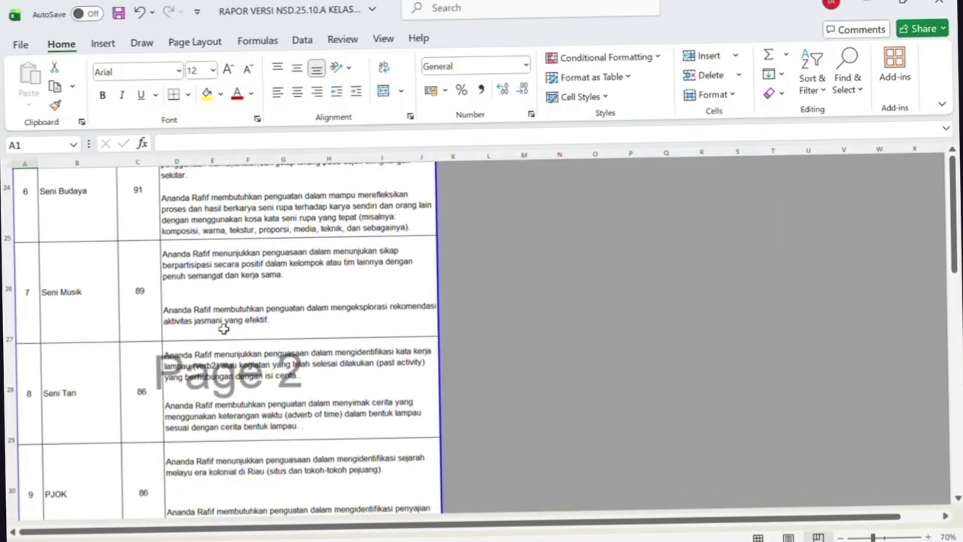
scroll(224, 329, "down", 1)
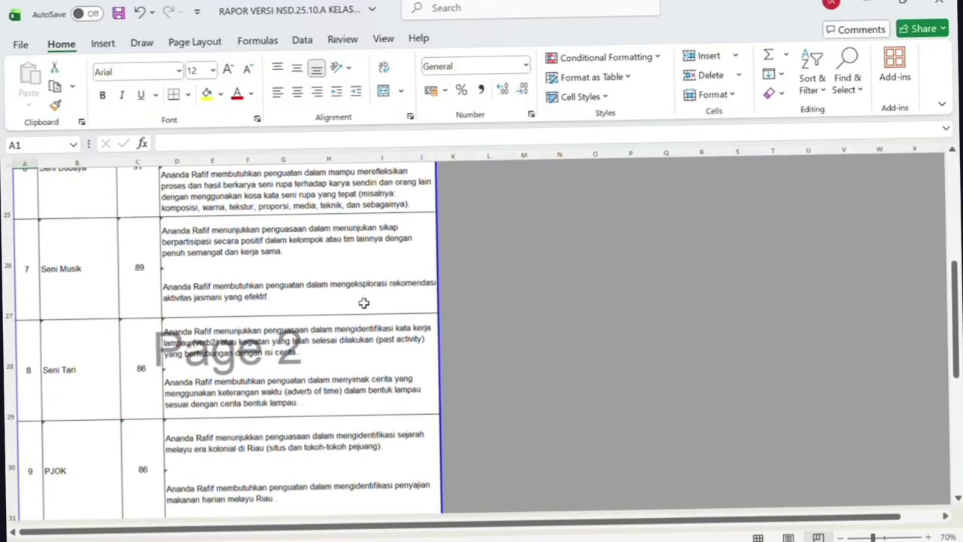
scroll(323, 303, "down", 1)
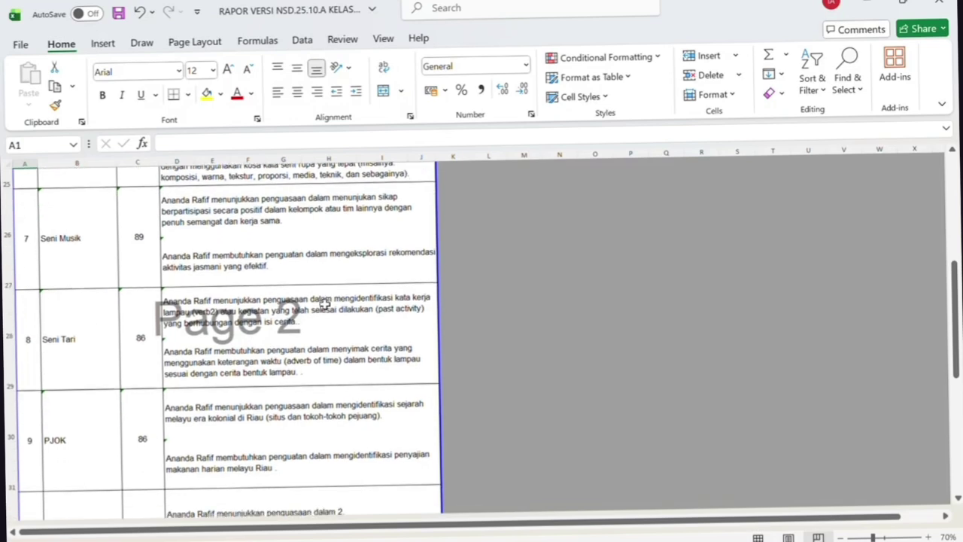
scroll(323, 302, "down", 4)
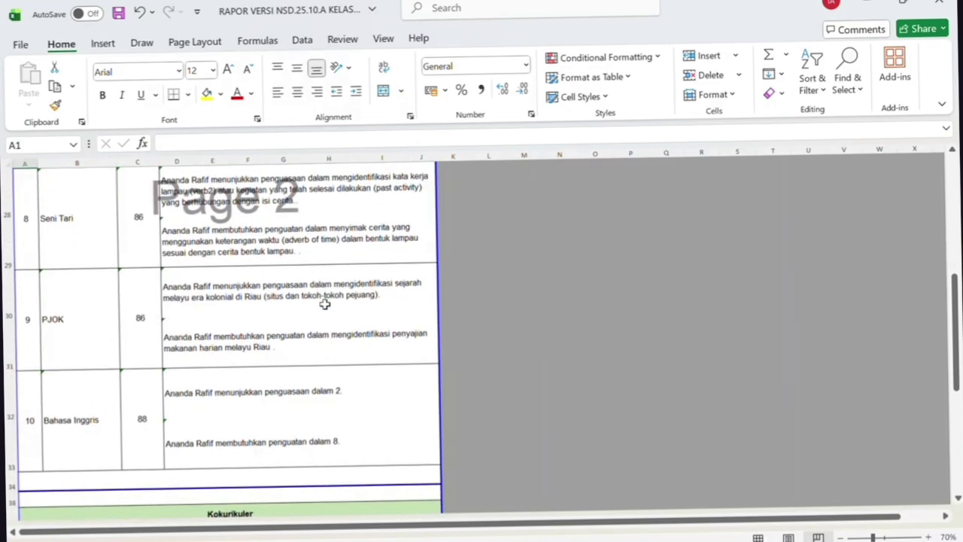
scroll(312, 388, "up", 8)
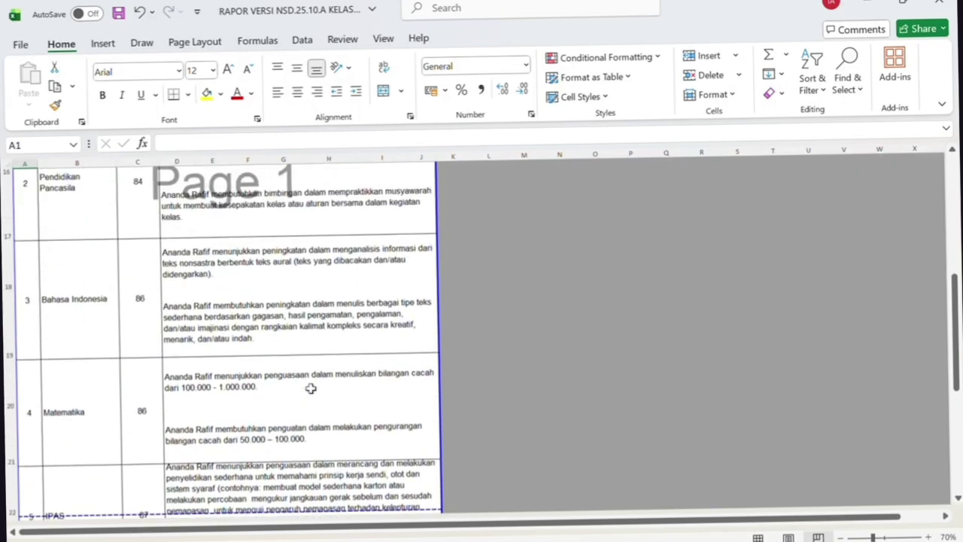
scroll(310, 388, "up", 5)
- Open the Bahasa Inggris score sheet through Input Nilai's Sumatif TP/Materi and clear all Materi 1 and Materi 2 scores in F10:N59
left_click(497, 270)
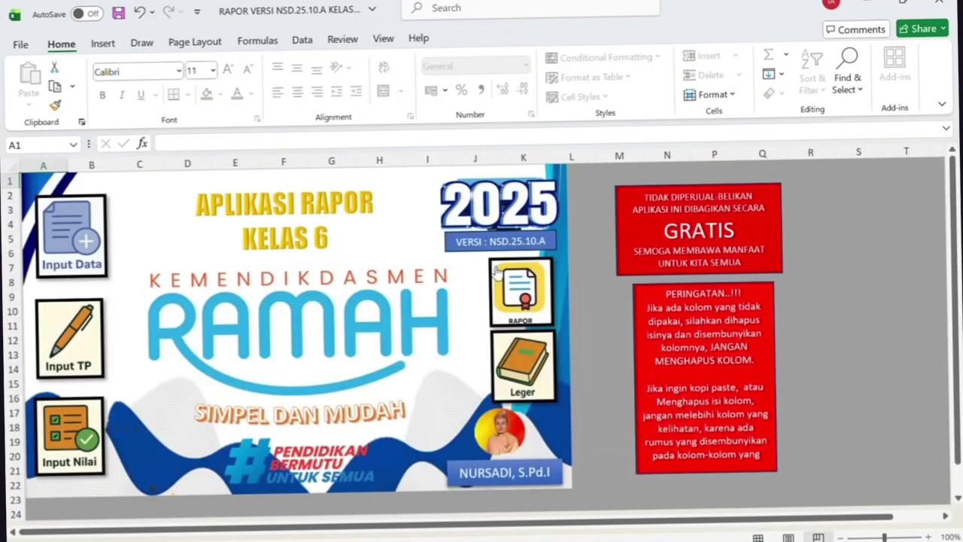
left_click(78, 446)
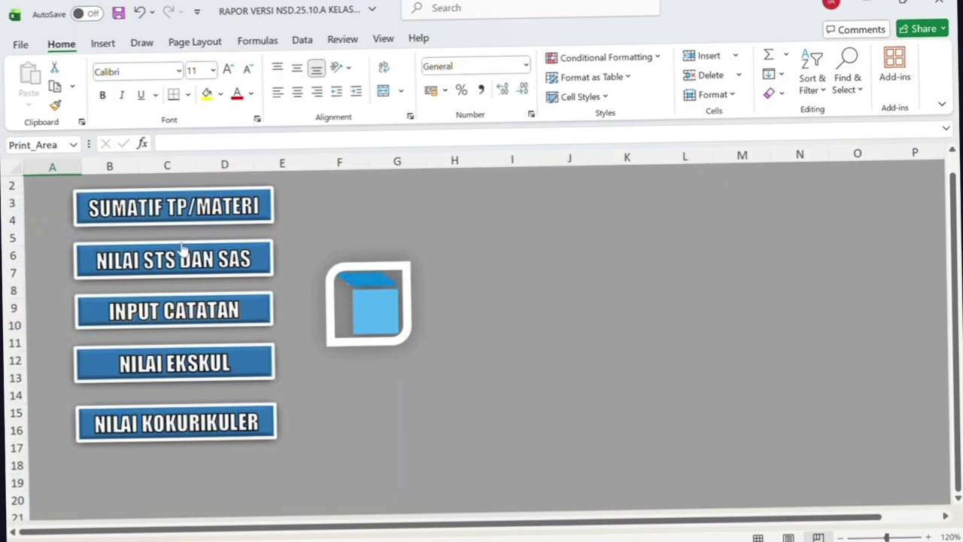
left_click(176, 215)
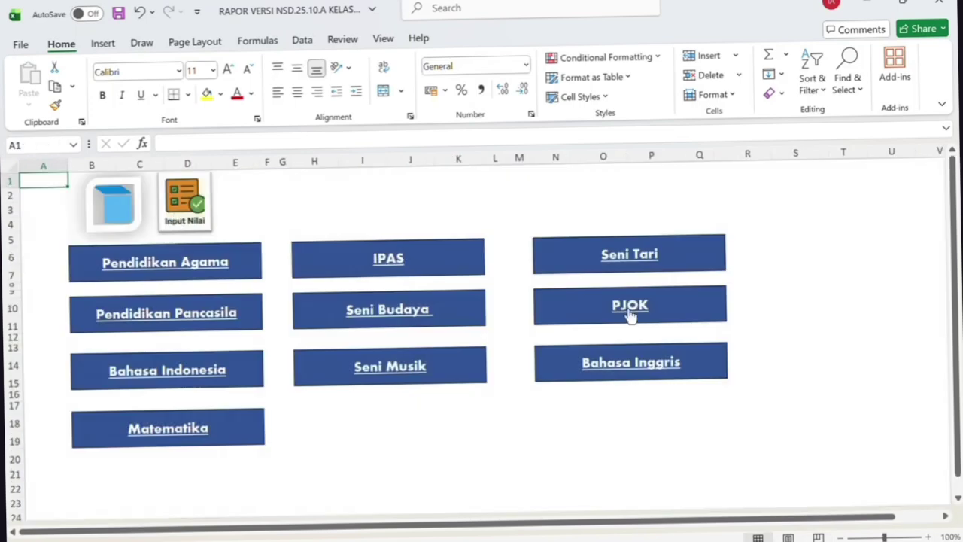
left_click(632, 376)
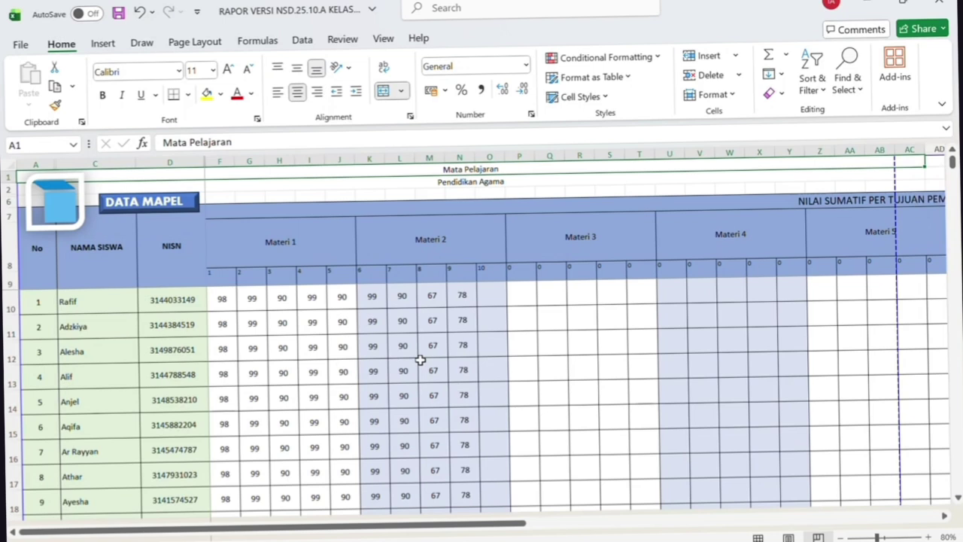
left_click_drag(222, 301, 466, 458)
key("Delete")
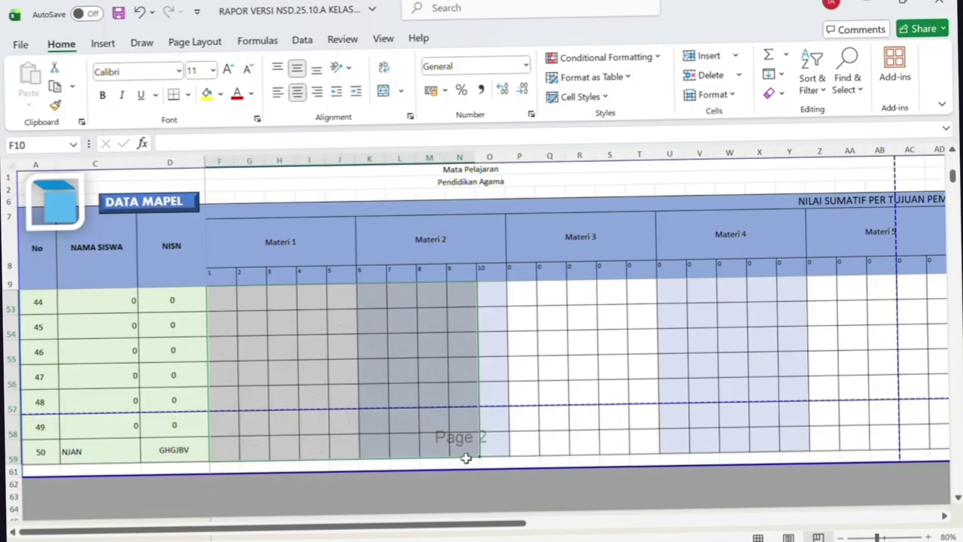
- Hide the unused student rows 45 to 59 on the Bahasa Inggris score sheet
scroll(466, 458, "up", 4)
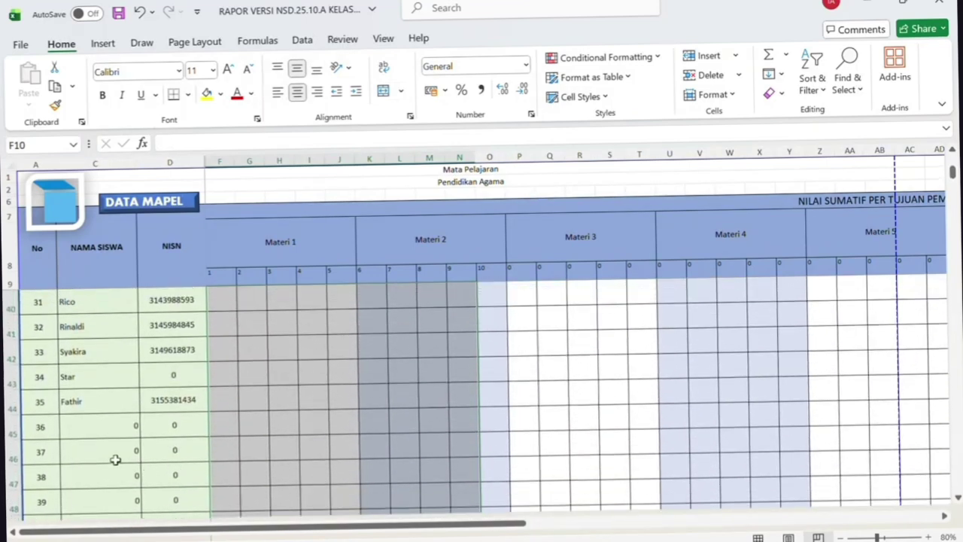
left_click_drag(13, 433, 29, 507)
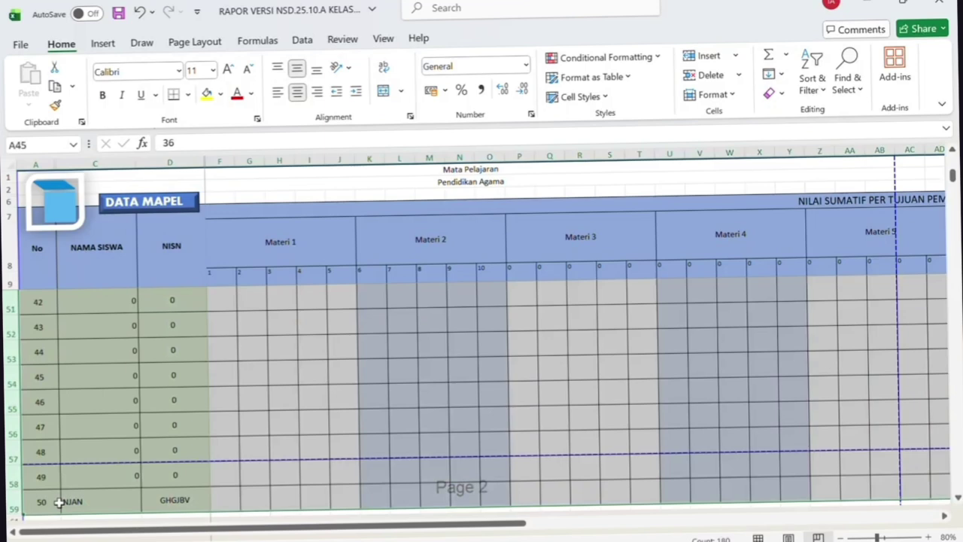
left_click(88, 359)
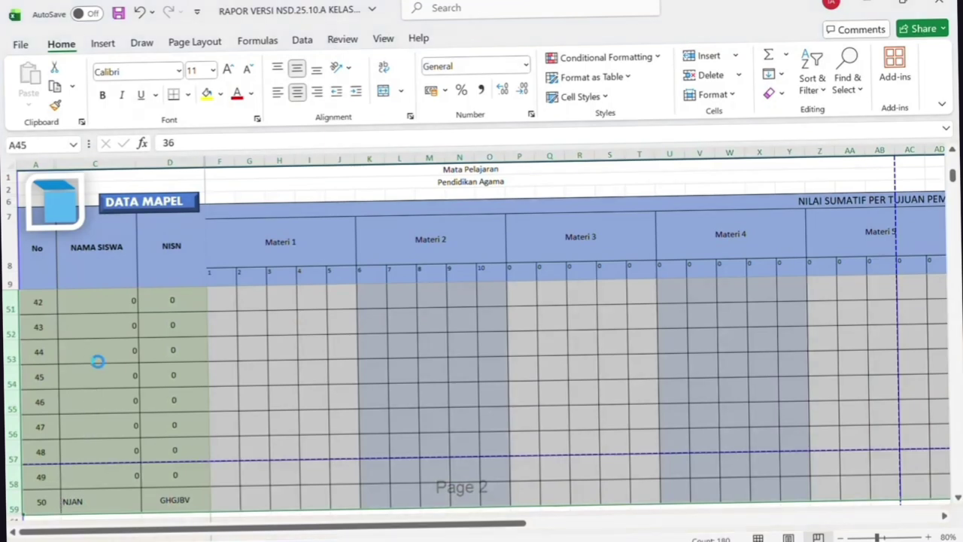
scroll(188, 361, "up", 12)
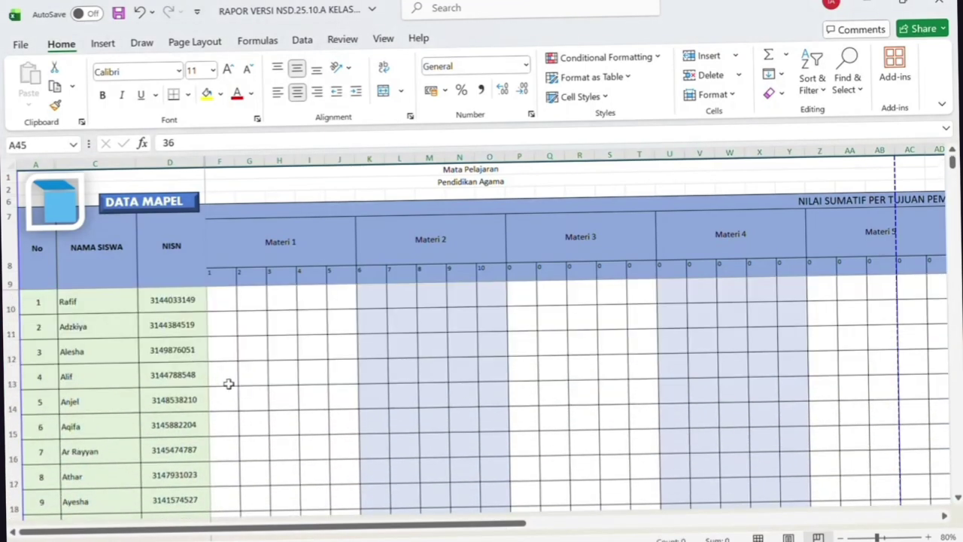
- Enter the Bahasa Inggris Materi 1 scores 90, 100, 86 and 78 for student number 1 in F10:I10
left_click(230, 300)
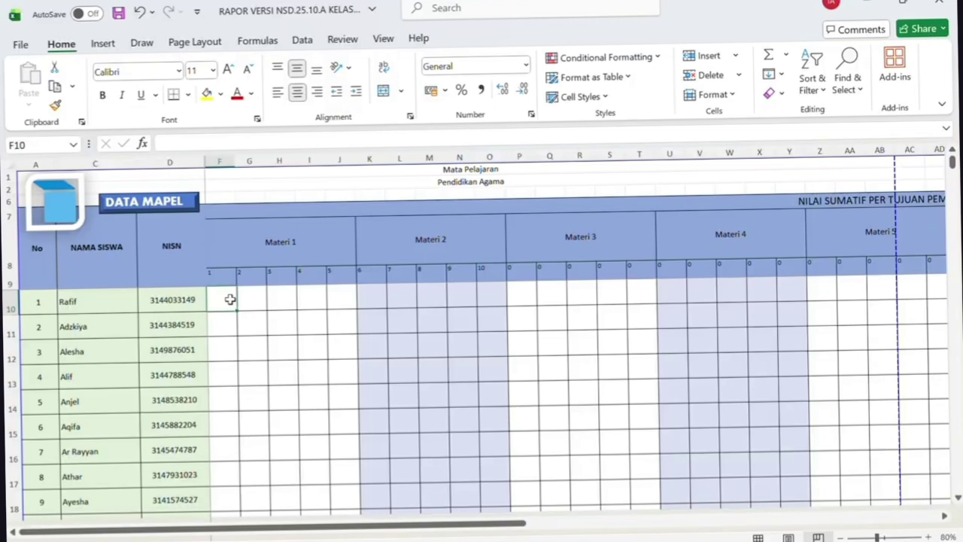
type("90")
key("Tab")
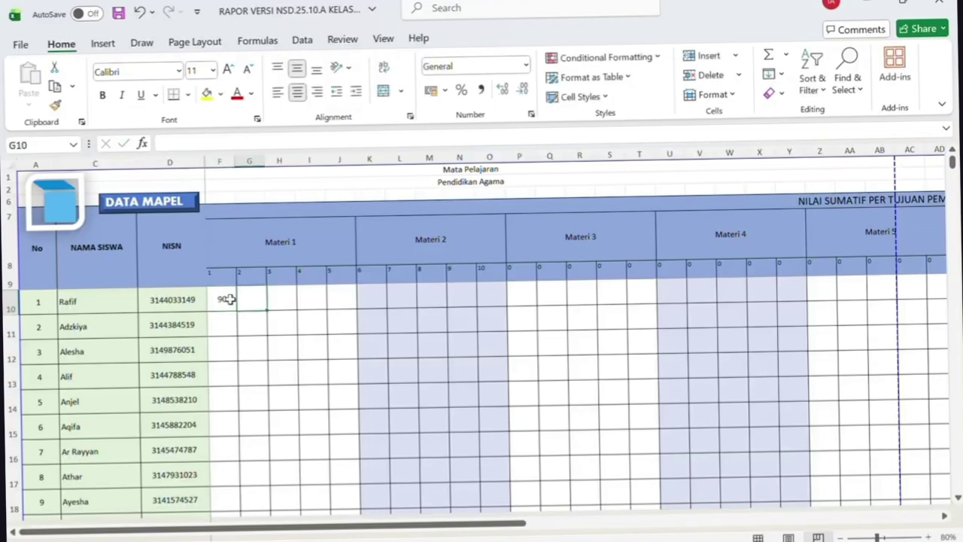
type("100")
key("Tab")
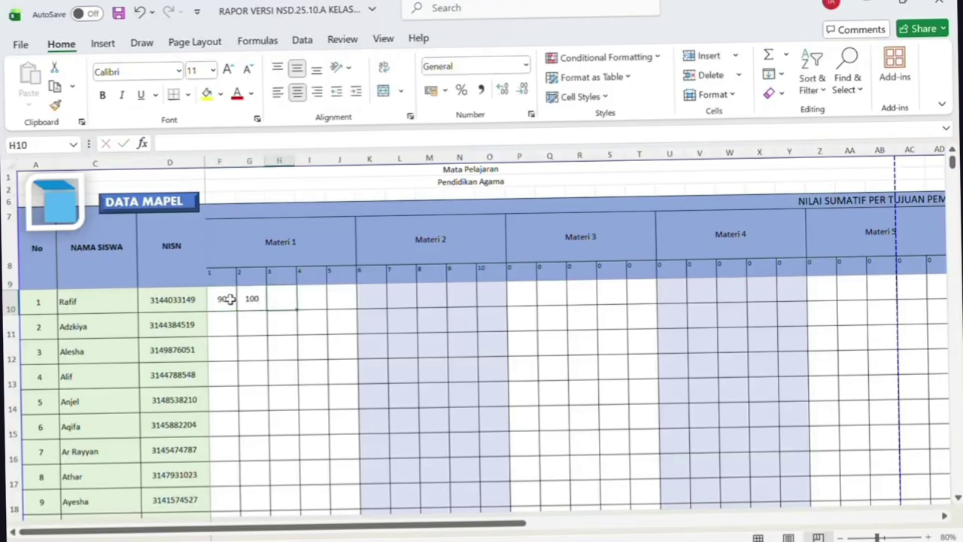
type("86")
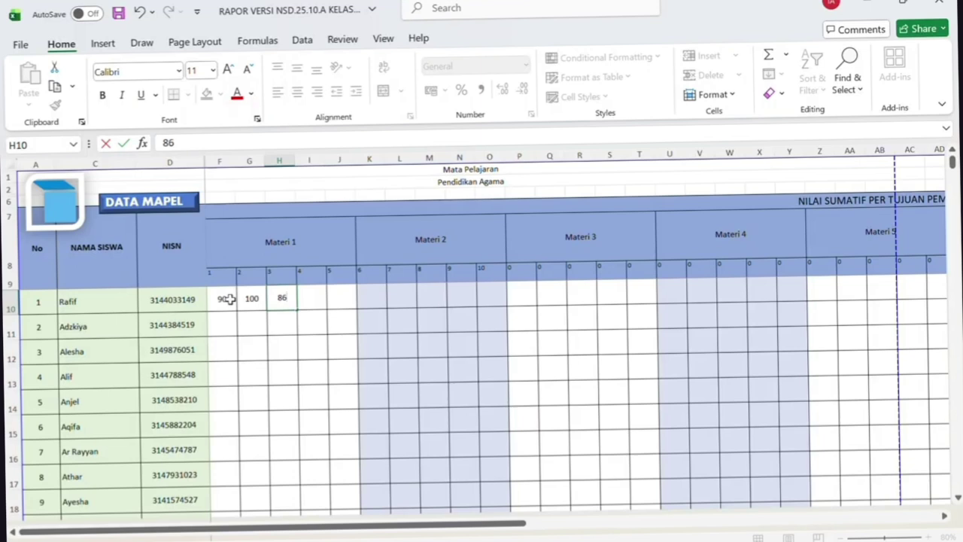
key("Tab")
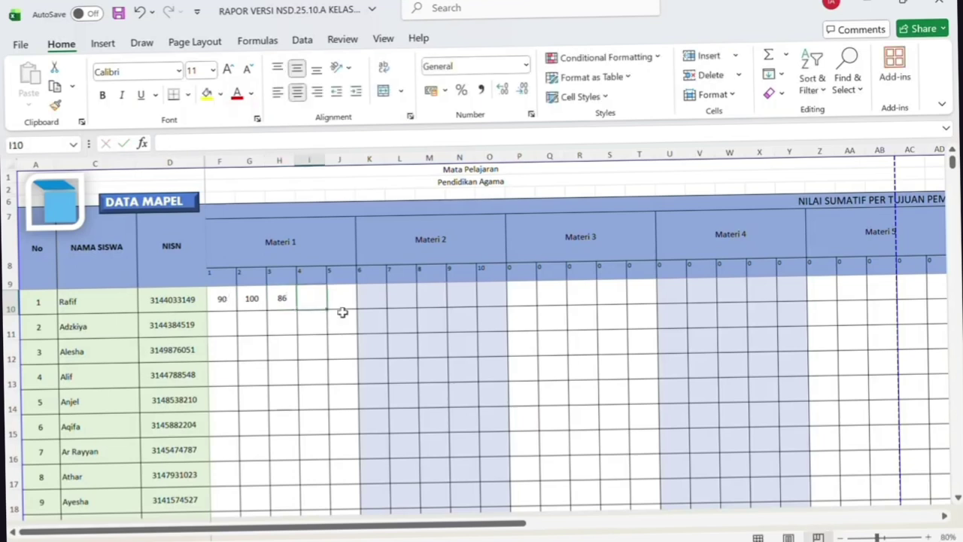
type("78")
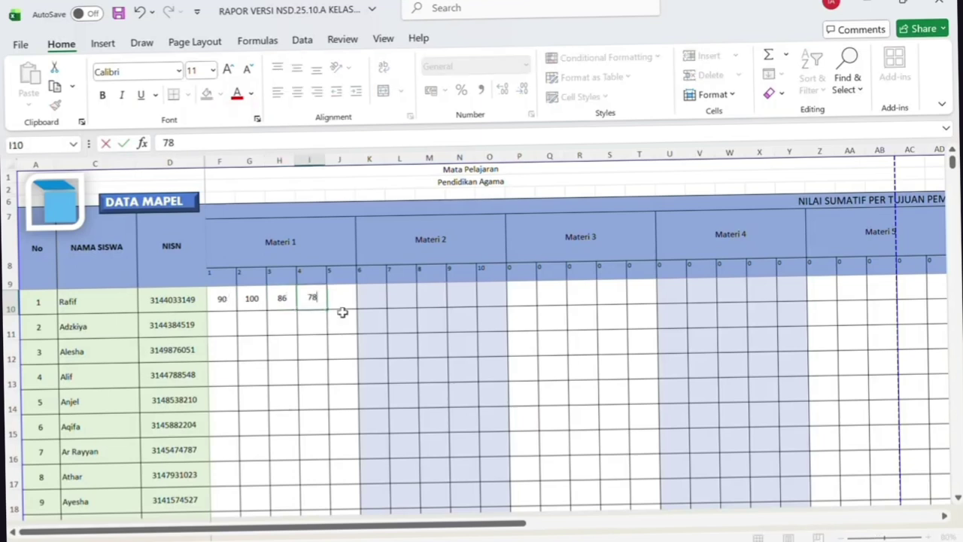
scroll(343, 312, "up", 3)
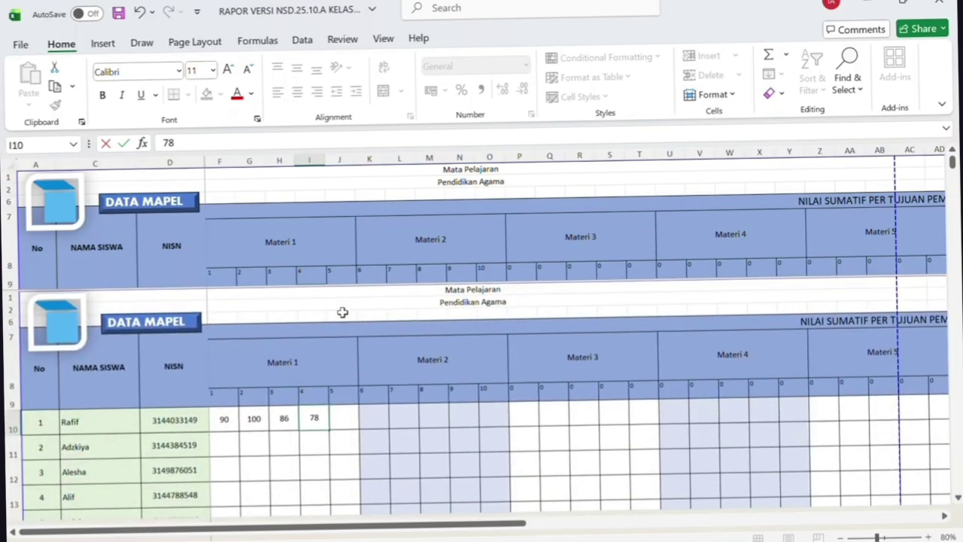
scroll(342, 312, "down", 3)
left_click(385, 392)
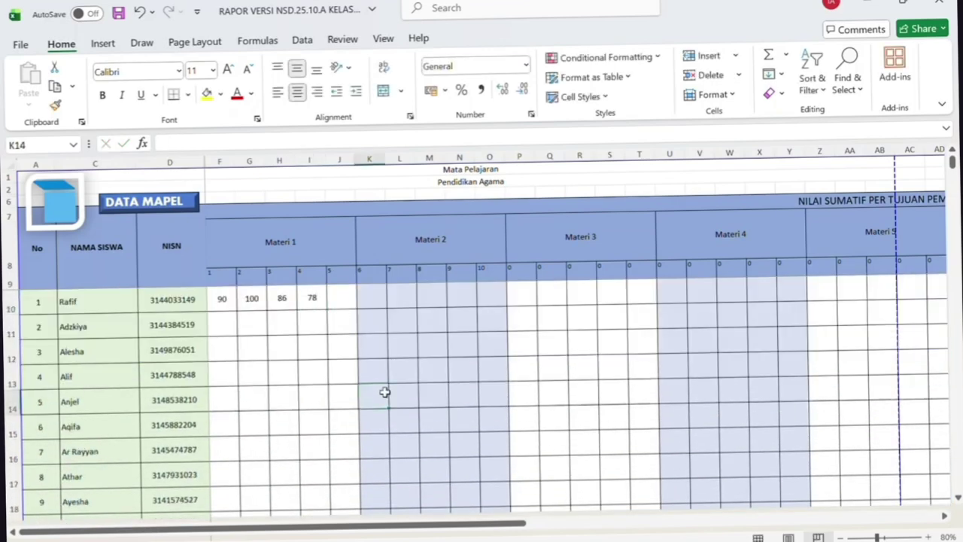
- In Input TP, enter the Bahasa Inggris learning objectives "memahami penggunaan verb ing" in T9 and "mampu melakukan pronounciation" in T10
left_click(64, 197)
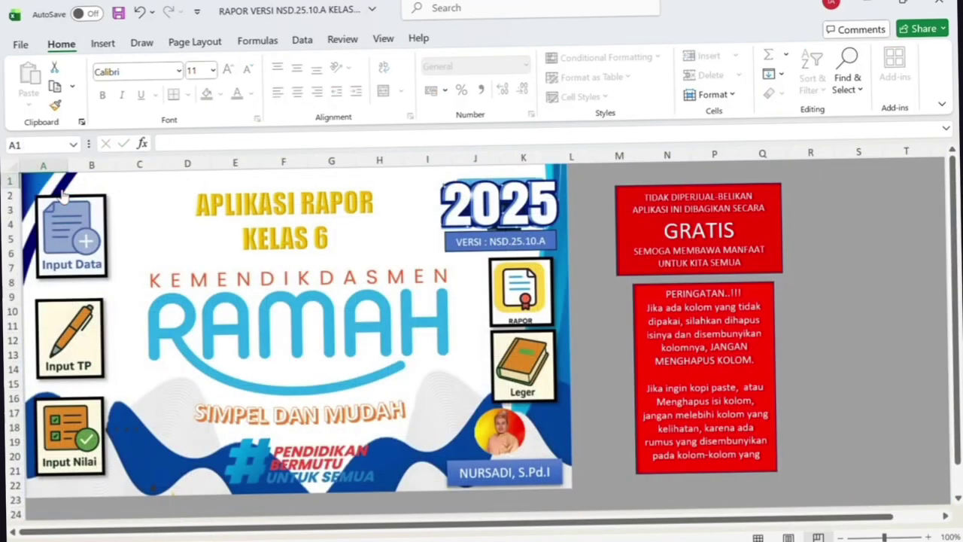
left_click(81, 349)
scroll(594, 335, "right", 10)
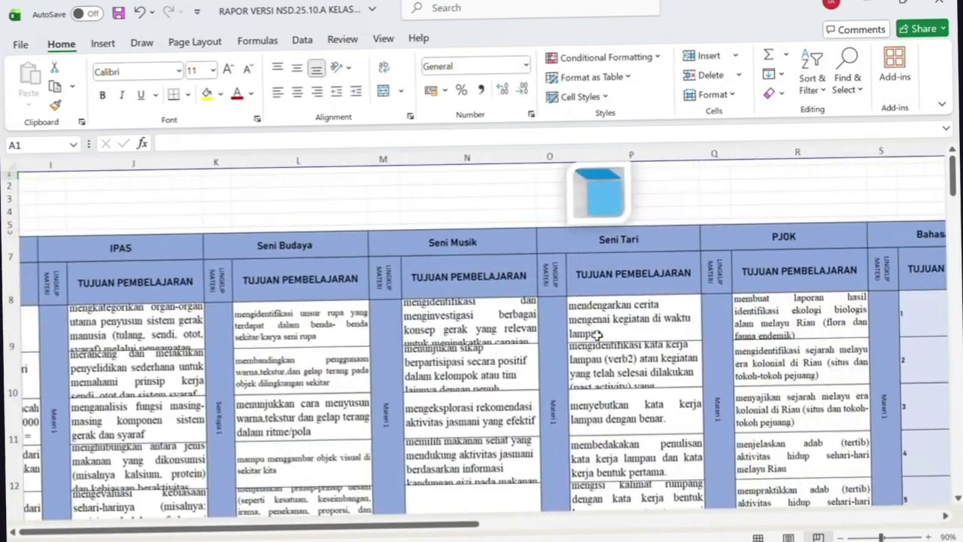
scroll(595, 336, "right", 4)
left_click(574, 334)
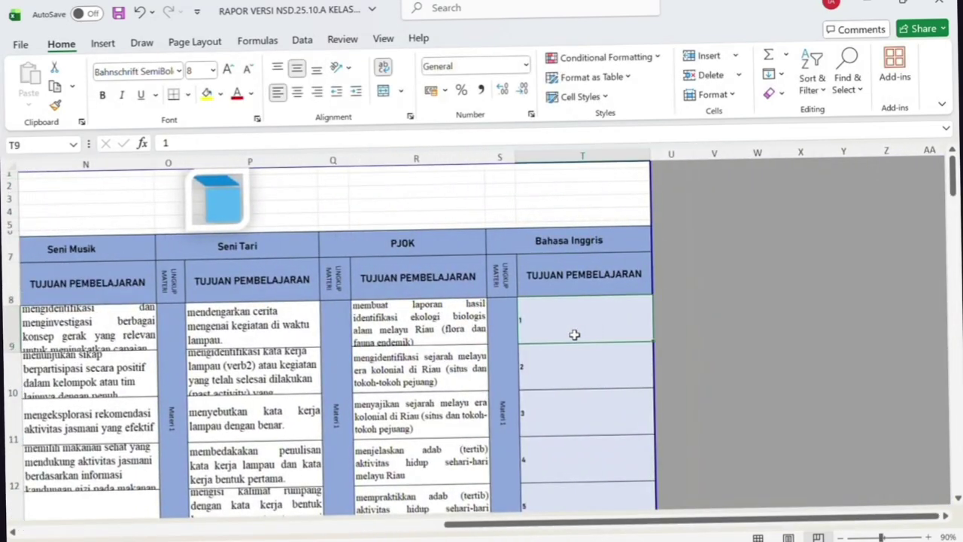
type("mem")
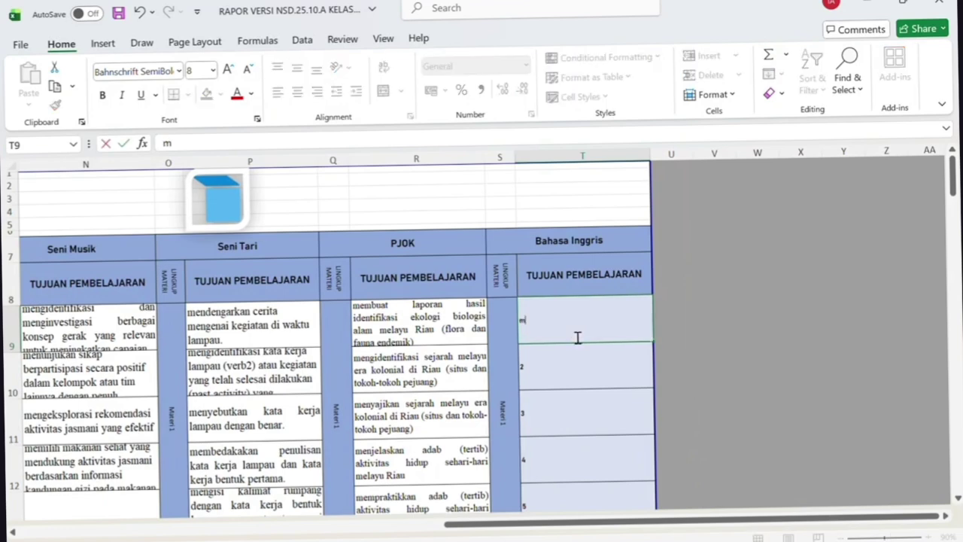
type("ahami penggunaan verb ing")
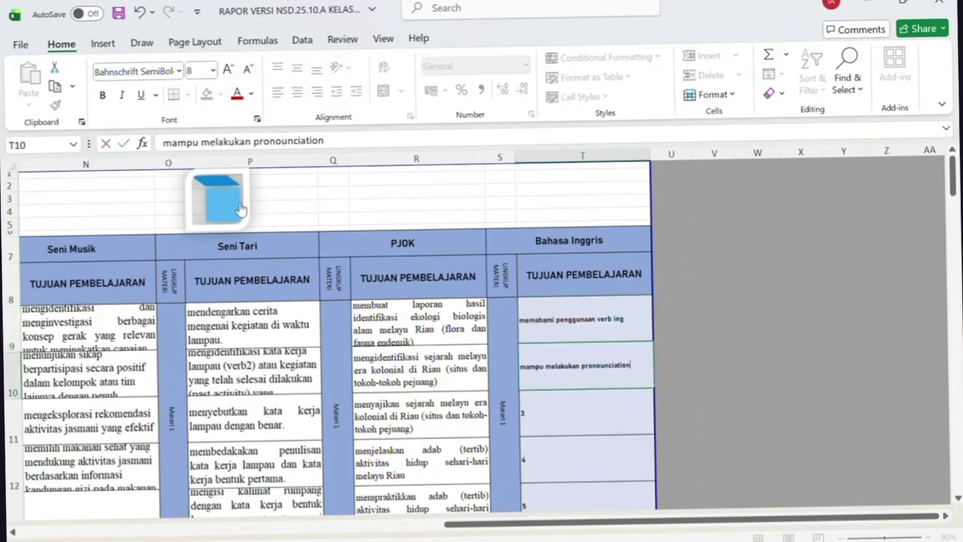
- Open Rapor Semester 1 from the home sheet and check the final score and descriptions for Bahasa Inggris
left_click(239, 211)
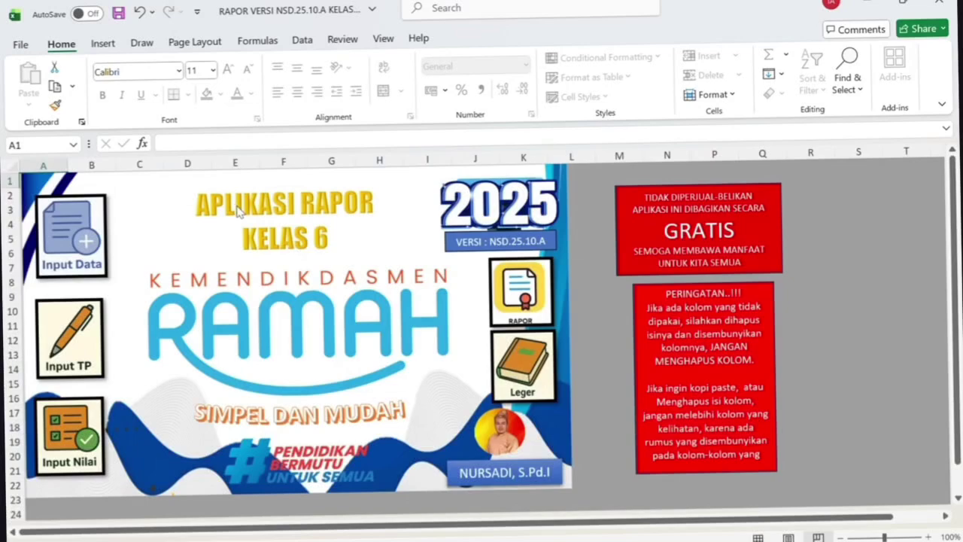
left_click(532, 287)
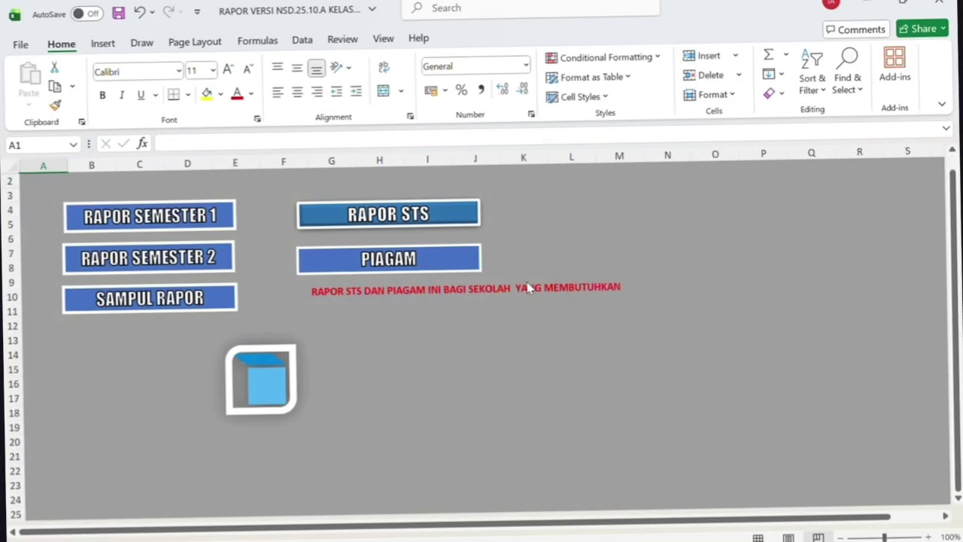
left_click(231, 214)
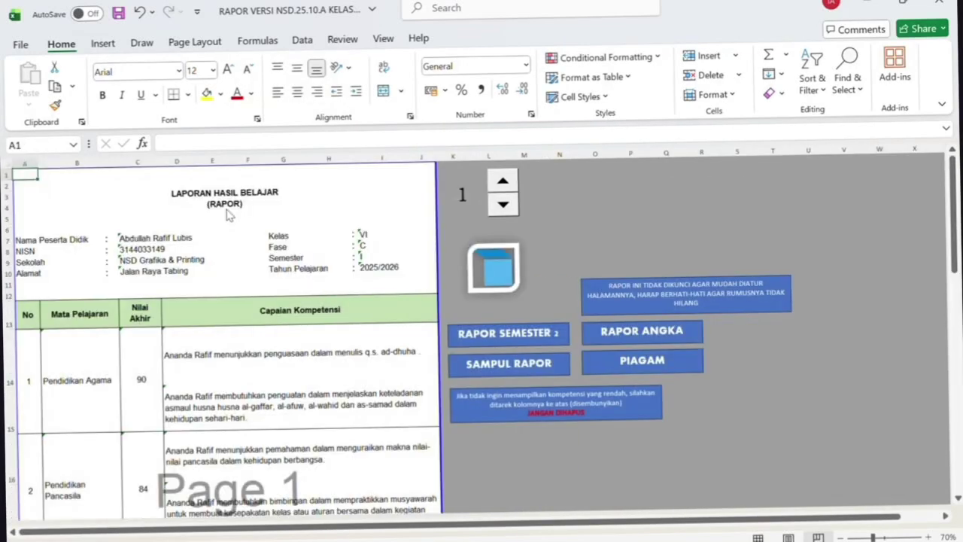
scroll(277, 376, "down", 8)
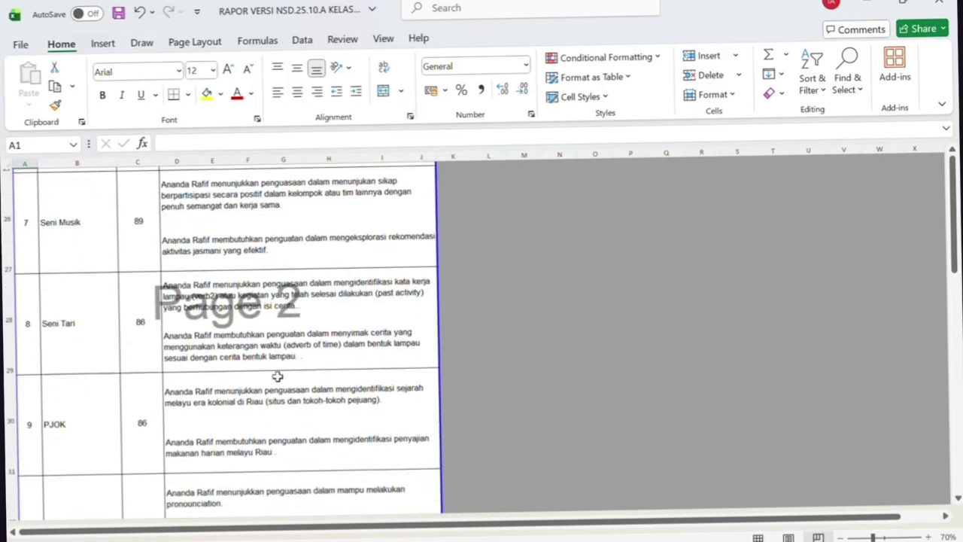
scroll(278, 376, "down", 4)
scroll(278, 376, "up", 1)
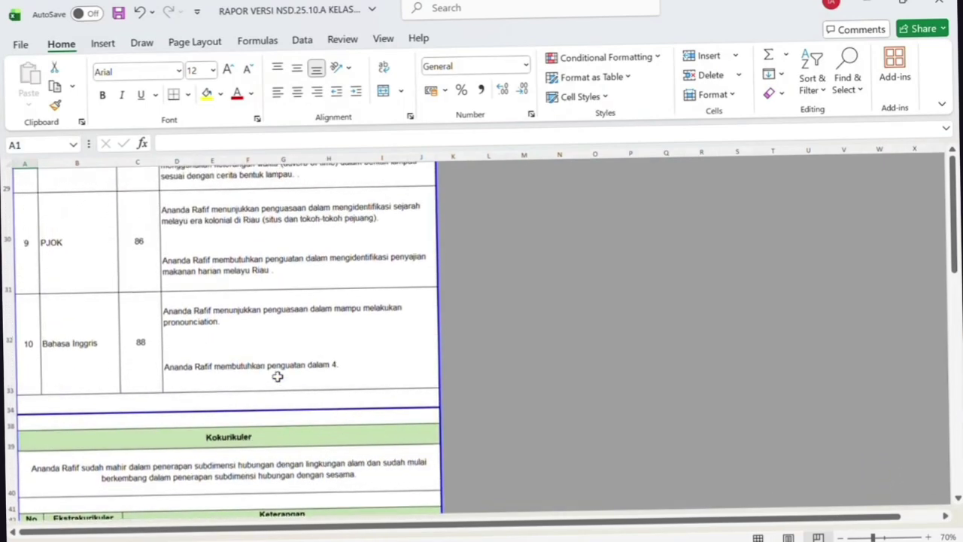
scroll(277, 376, "down", 1)
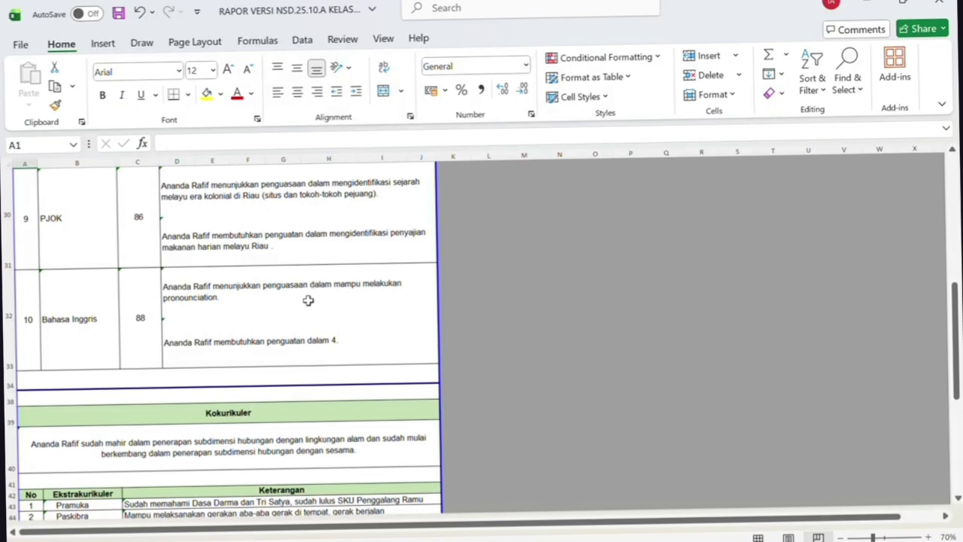
scroll(321, 303, "up", 1)
scroll(321, 303, "up", 5)
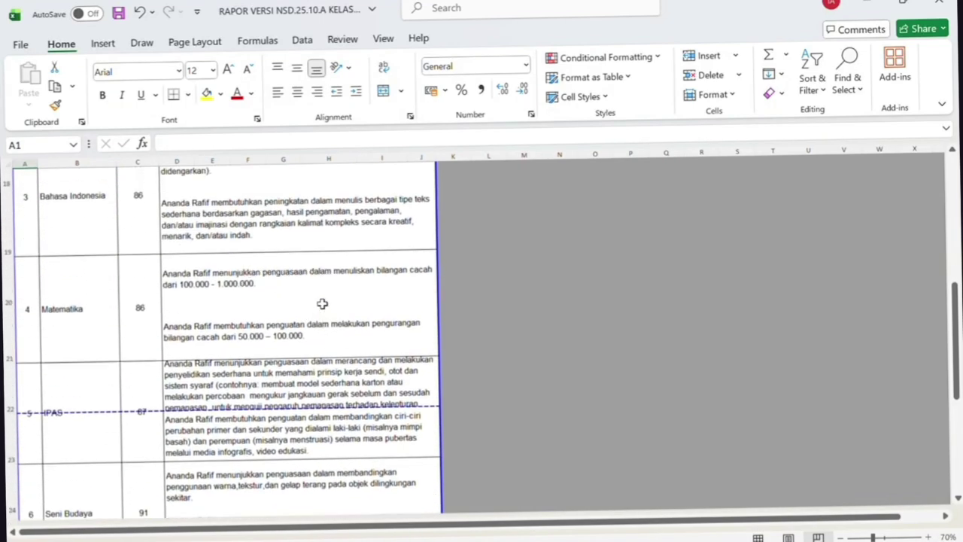
scroll(321, 303, "up", 5)
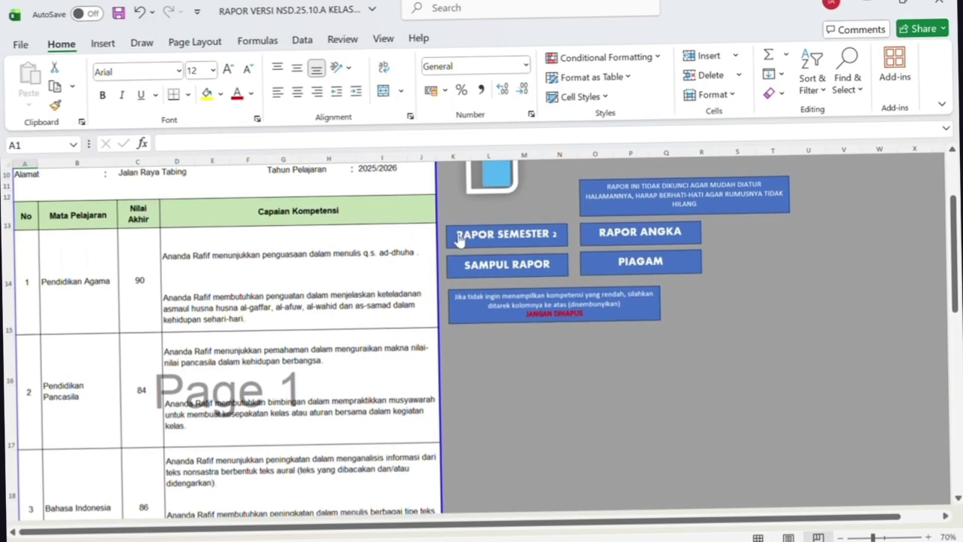
scroll(489, 256, "up", 2)
- Return to the home sheet and open the Bahasa Inggris learning objectives column in Input TP
left_click(493, 211)
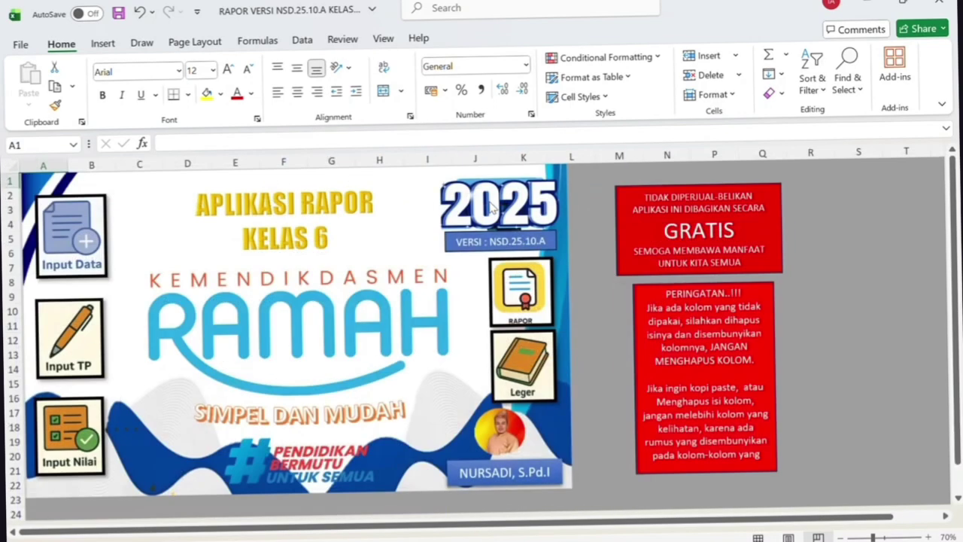
left_click(100, 329)
scroll(523, 444, "right", 8)
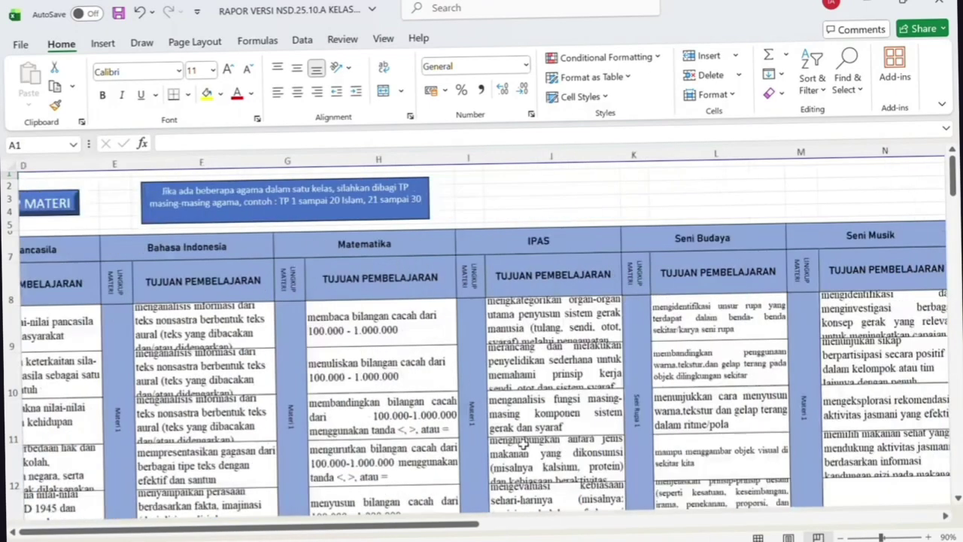
scroll(522, 444, "right", 2)
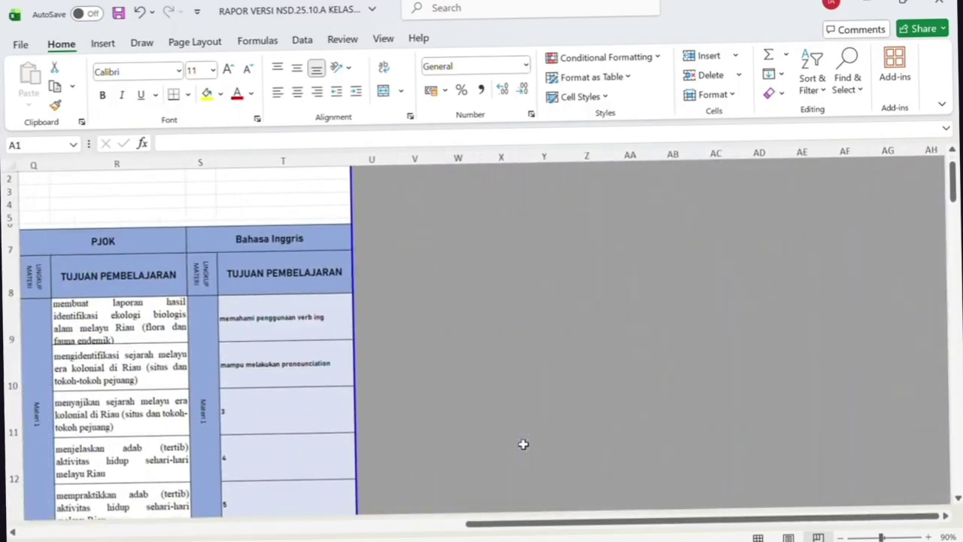
scroll(522, 444, "down", 2)
scroll(523, 444, "down", 1)
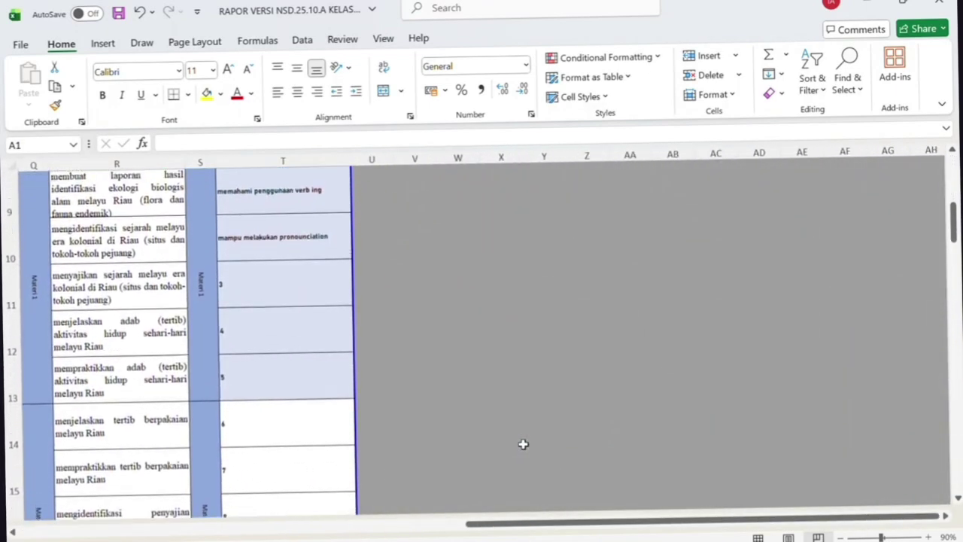
- Enter the Bahasa Inggris objectives "mampu membuat kalimat menggunakan 50 kosakata Bahasa Inggris" in T11 and "mampu melakukan conversation" in T12
left_click(304, 442)
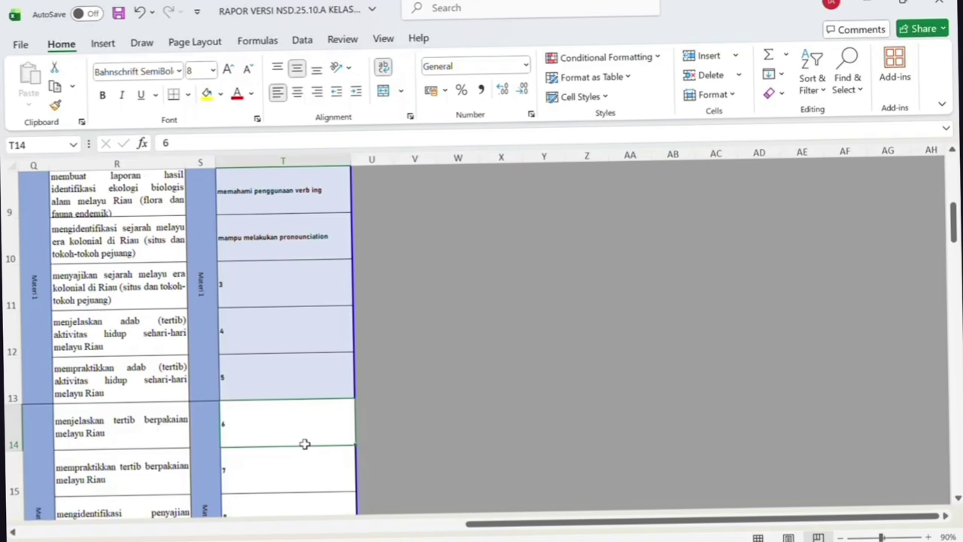
left_click(279, 304)
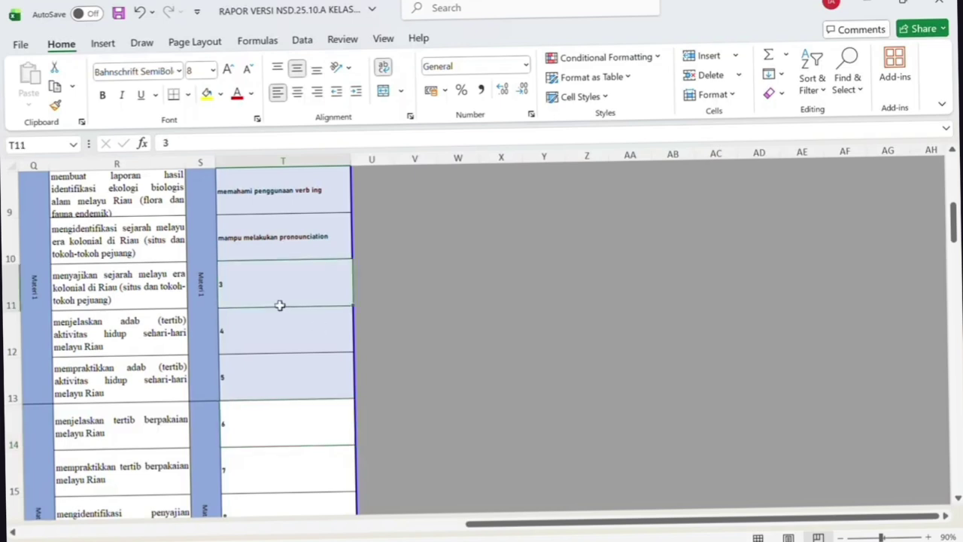
type("ma")
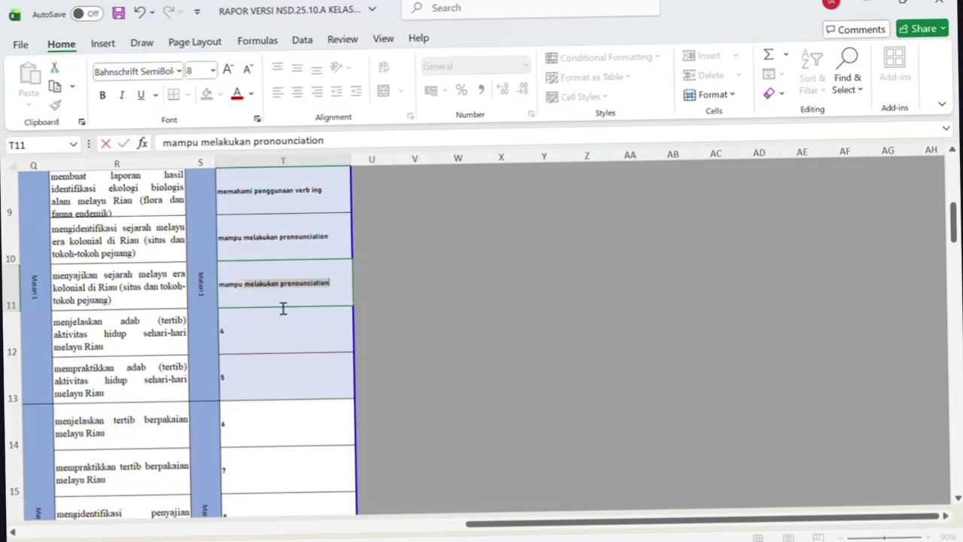
type("mpu membuat")
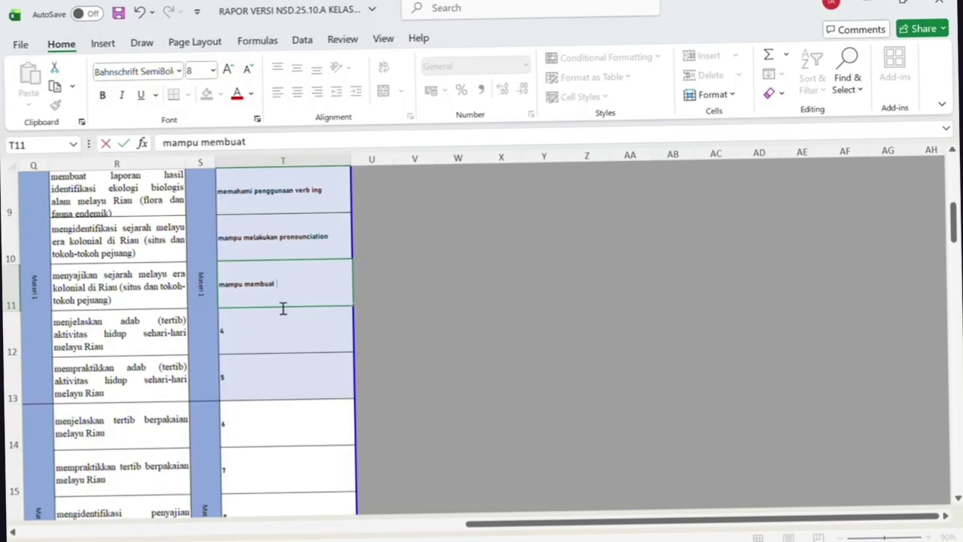
key("BackSpace")
key("BackSpace")
key("BackSpace")
type("mbuat kalimat mengguna")
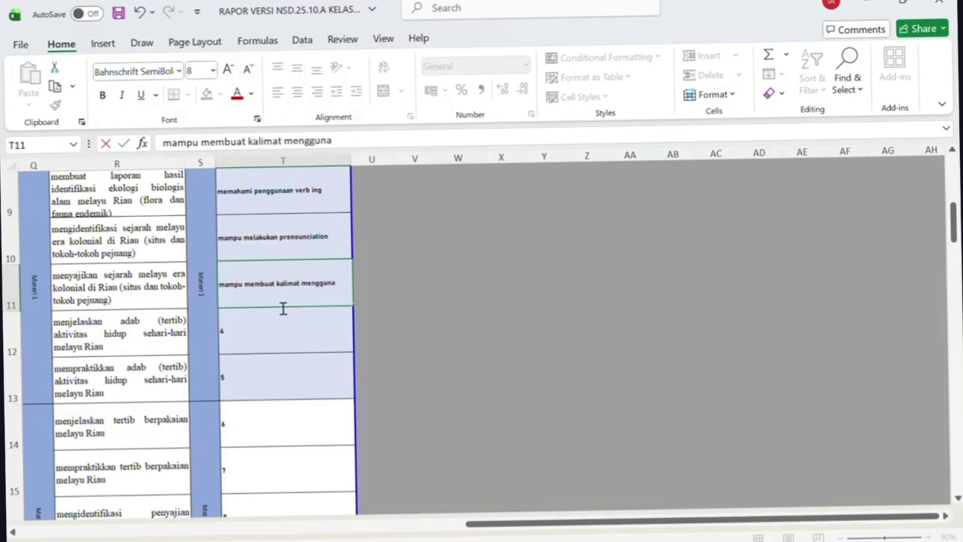
type("kan")
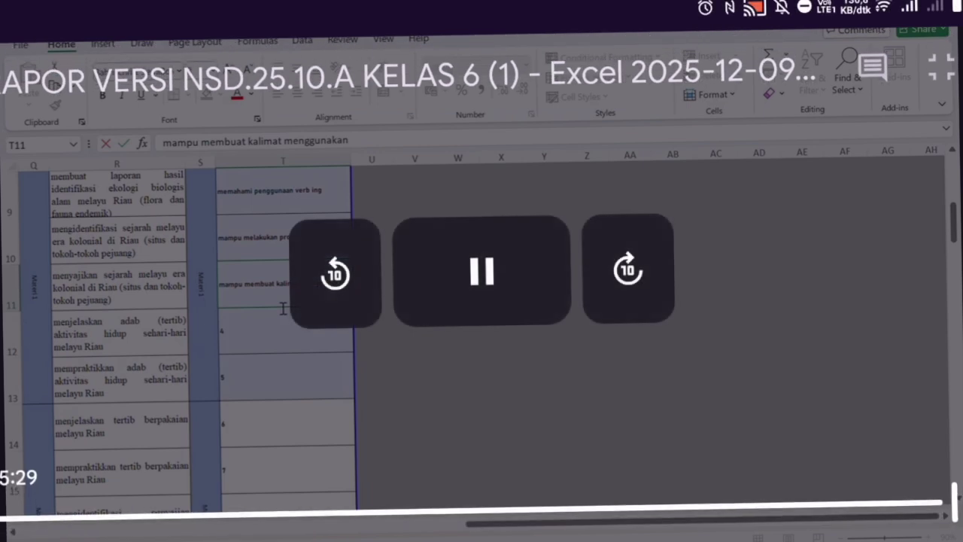
type(" 50 kosa")
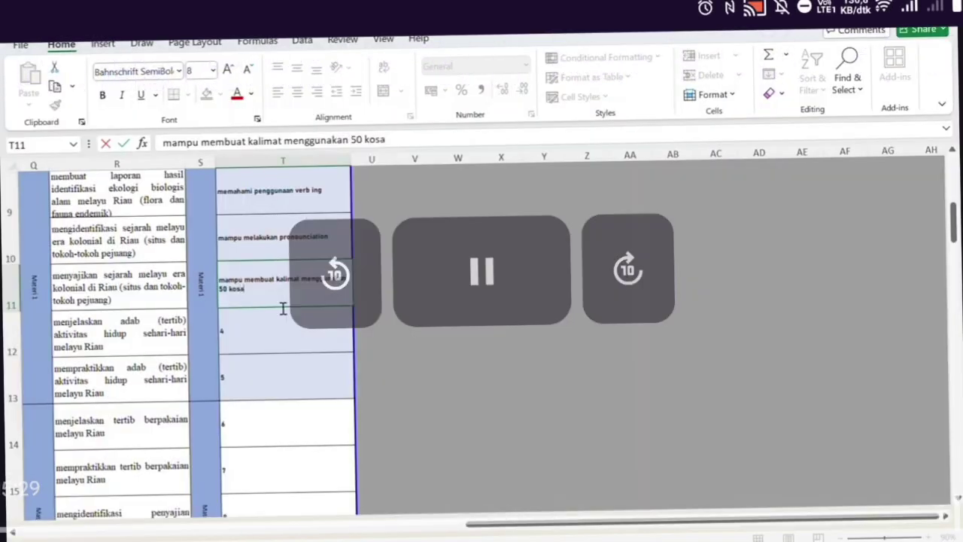
type("kata B")
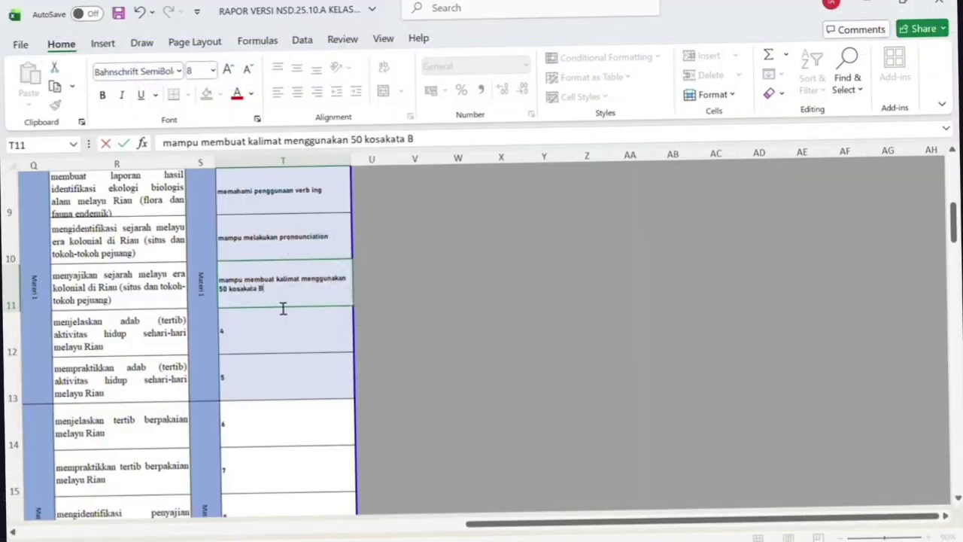
type("ahasa Inggris")
left_click(258, 331)
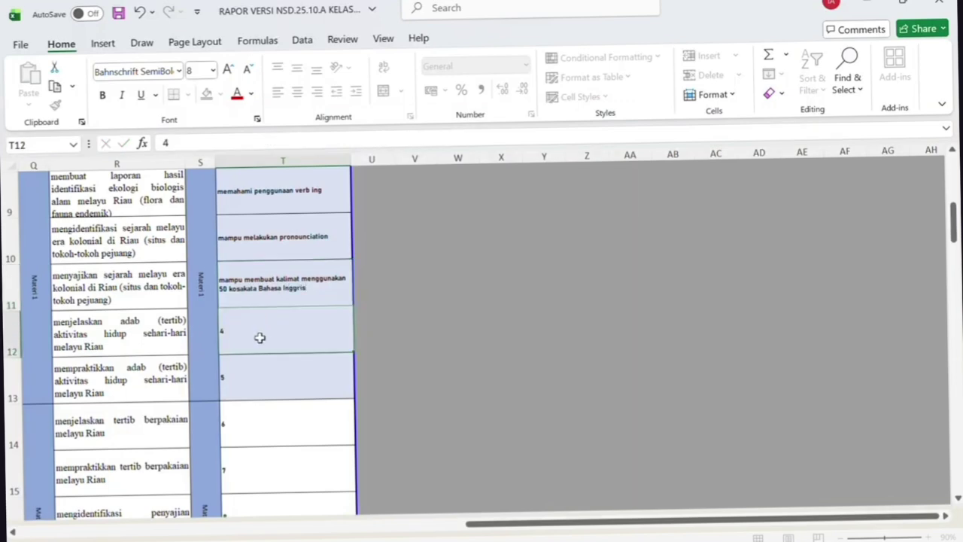
type("mamp")
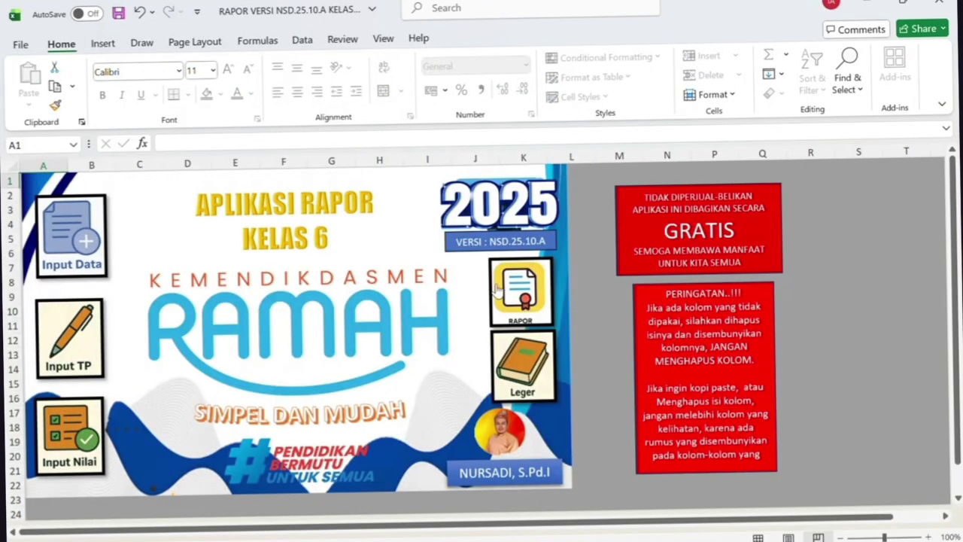
- Open Rapor Semester 1 and review it from the Bahasa Inggris descriptions through the extracurricular, attendance and signature sections
left_click(503, 291)
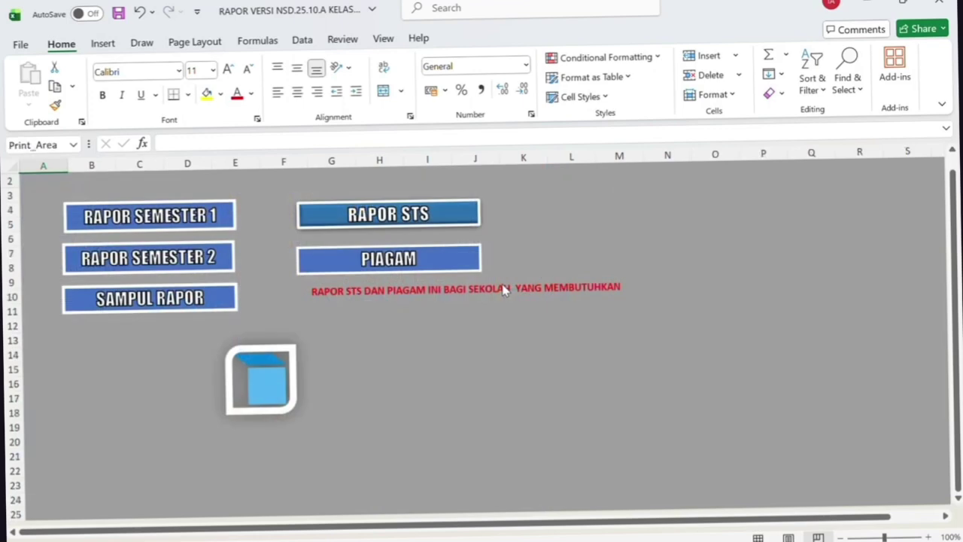
left_click(210, 217)
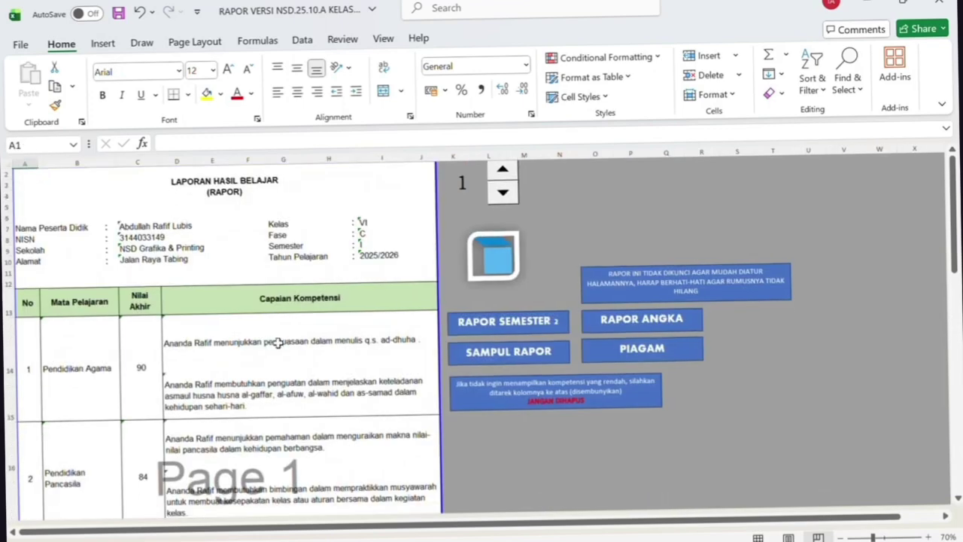
scroll(275, 341, "down", 9)
scroll(278, 342, "down", 1)
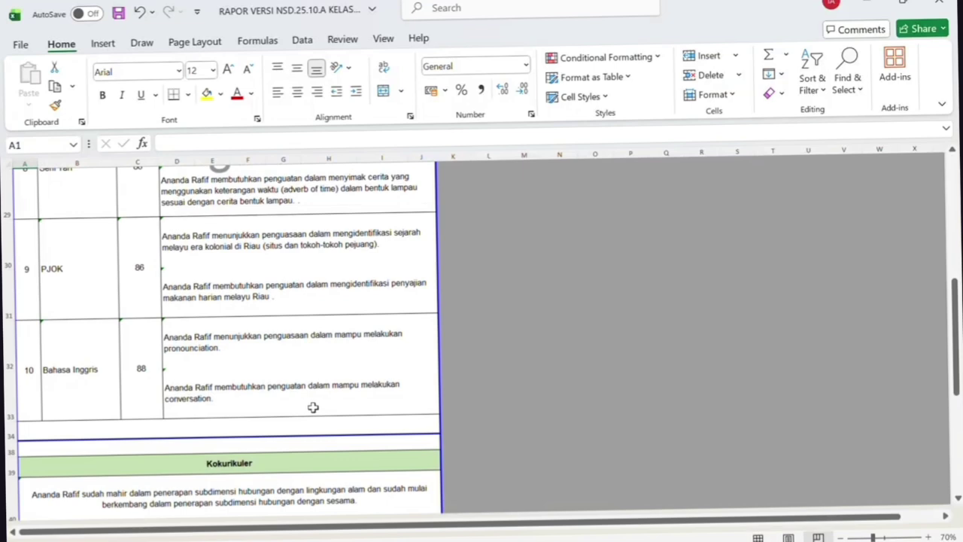
scroll(304, 408, "down", 8)
scroll(313, 406, "down", 1)
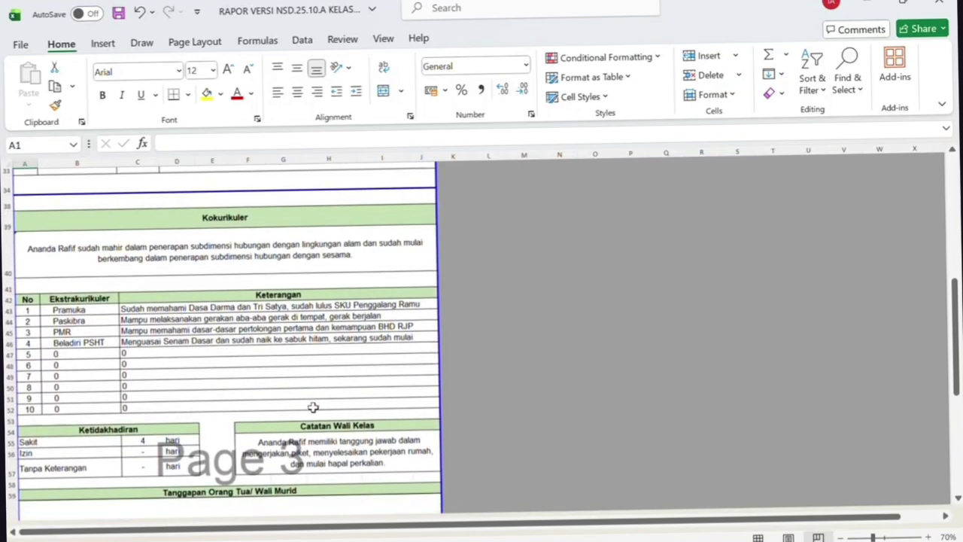
scroll(313, 407, "down", 8)
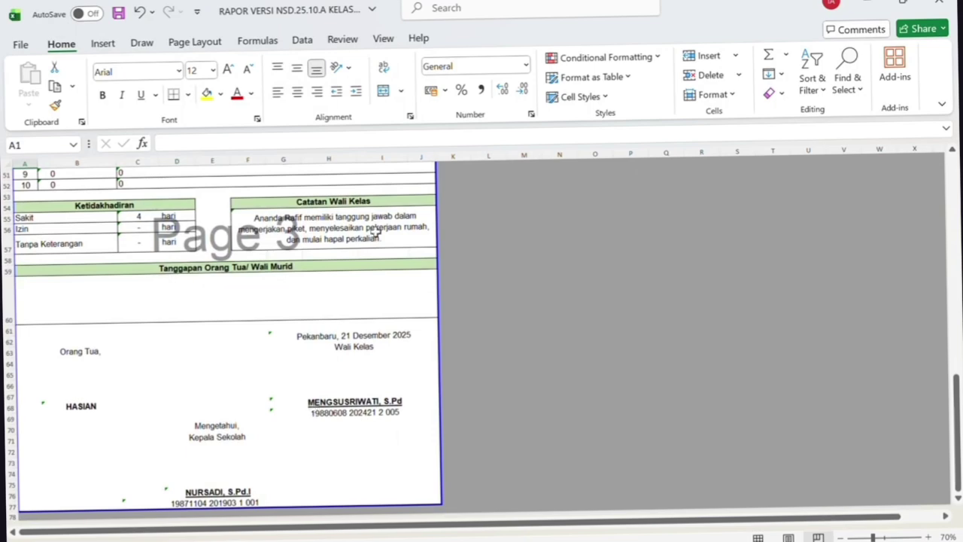
- Hide the unused Ekstrakurikuler rows 47 to 52 in Rapor Semester 1
scroll(233, 391, "up", 5)
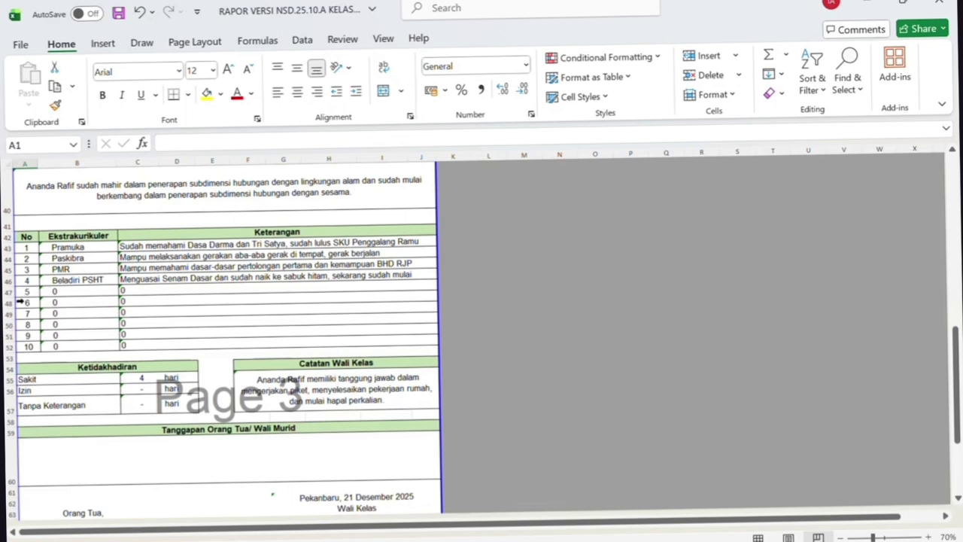
left_click_drag(18, 291, 35, 346)
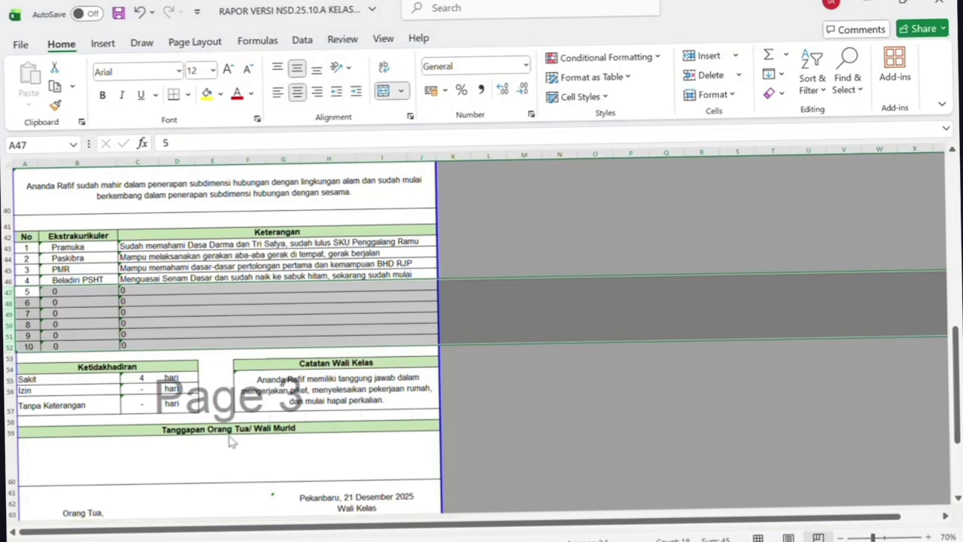
key("ctrl+9")
scroll(228, 429, "up", 3)
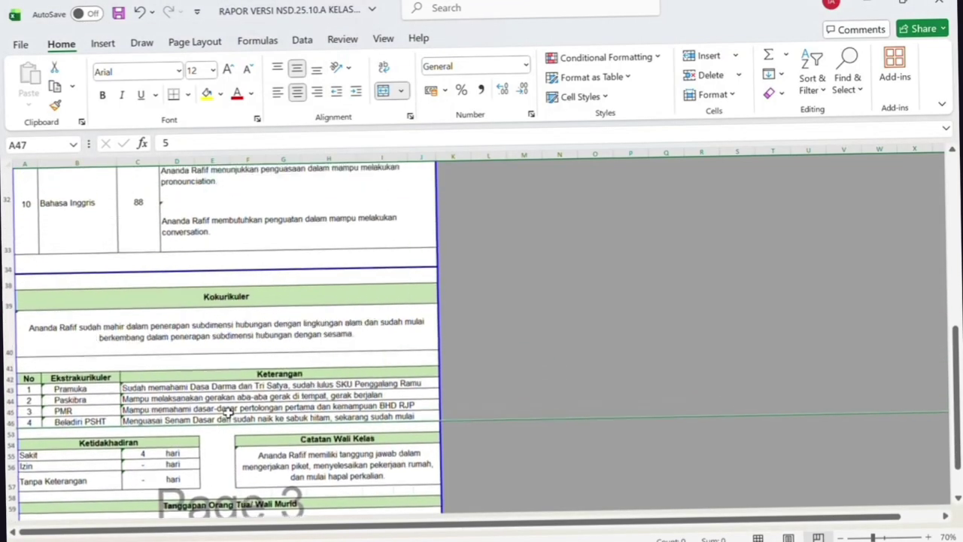
scroll(227, 412, "up", 2)
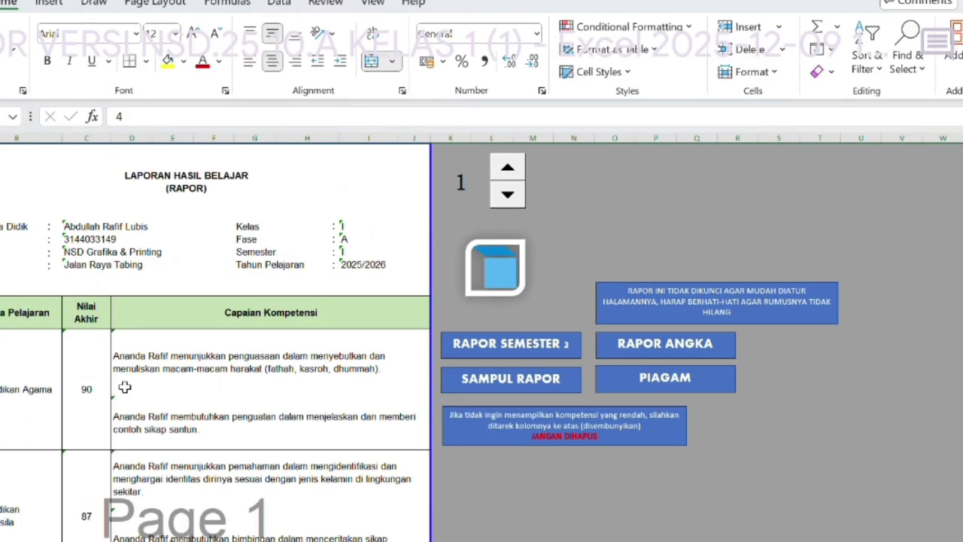
- In the Kelas 1 report workbook, check all pages of the semester 1 report card in the print preview
key("ctrl+p")
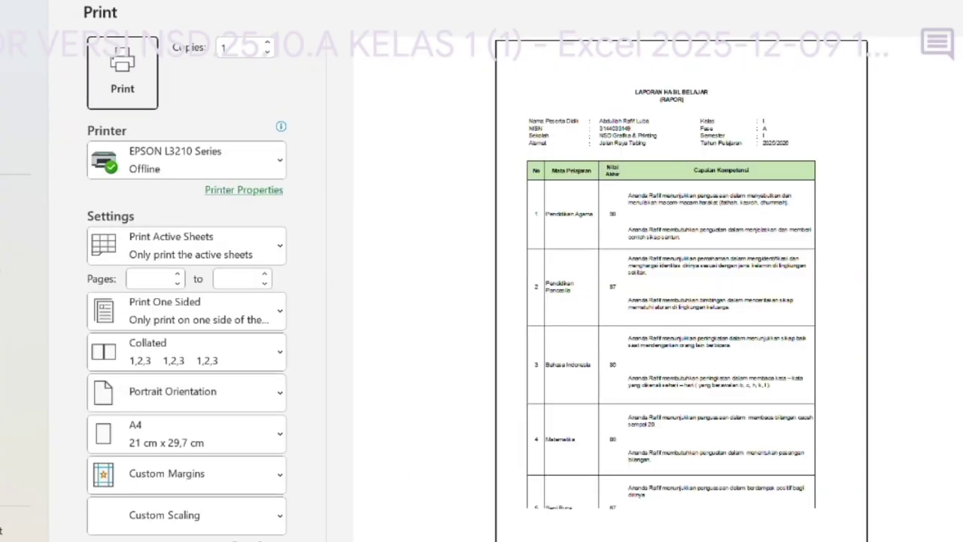
scroll(681, 293, "down", 5)
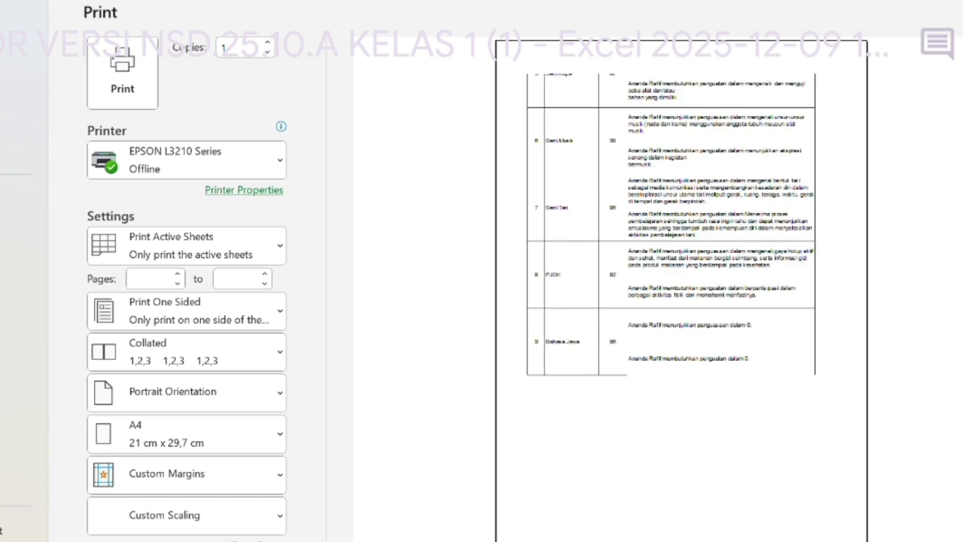
scroll(671, 226, "down", 3)
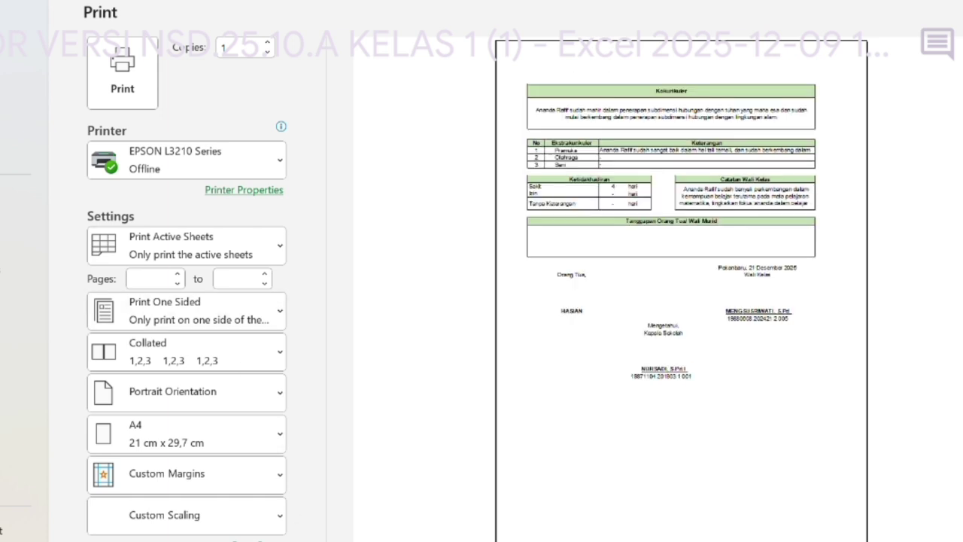
key("Escape")
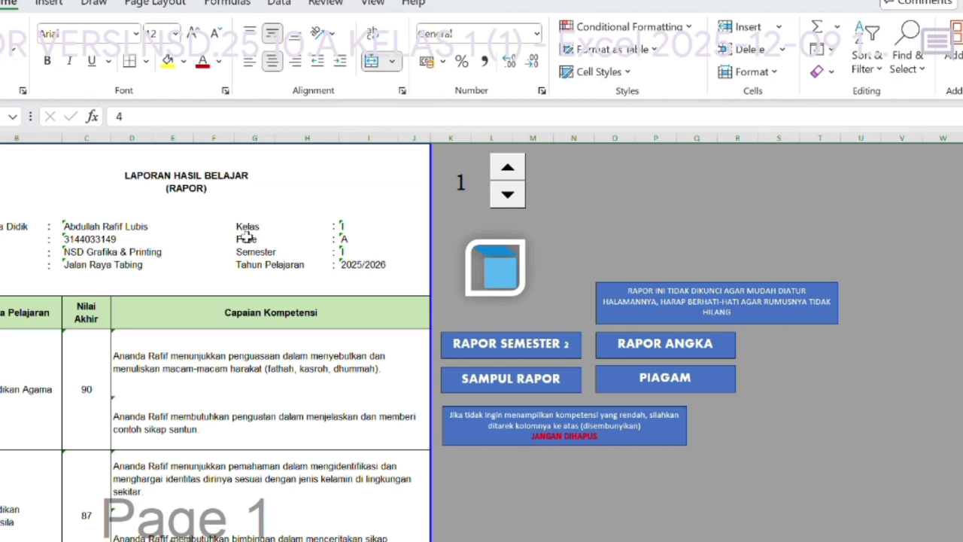
- Clear the print area and set it again to report columns A to J, down to the principal's signature block, and check the page breaks
scroll(222, 344, "down", 10)
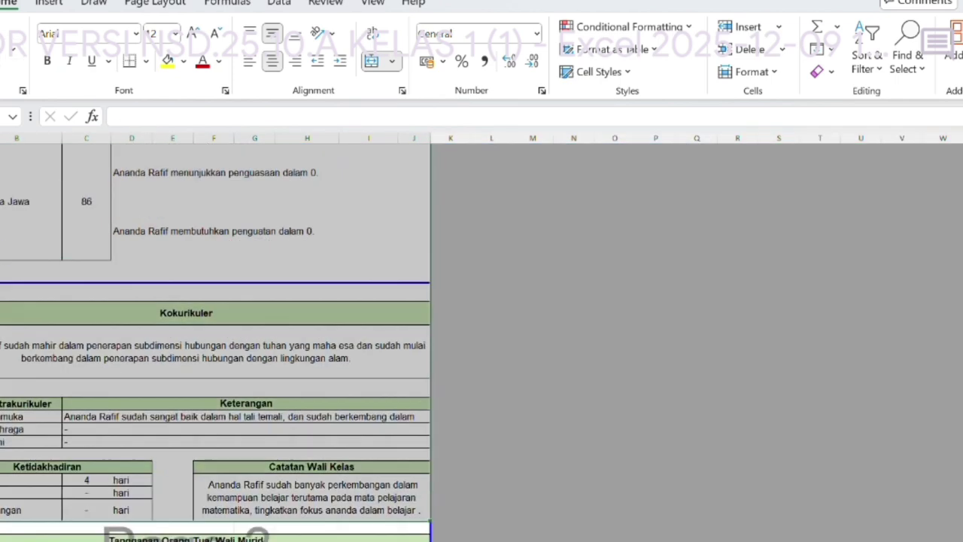
scroll(221, 531, "down", 2)
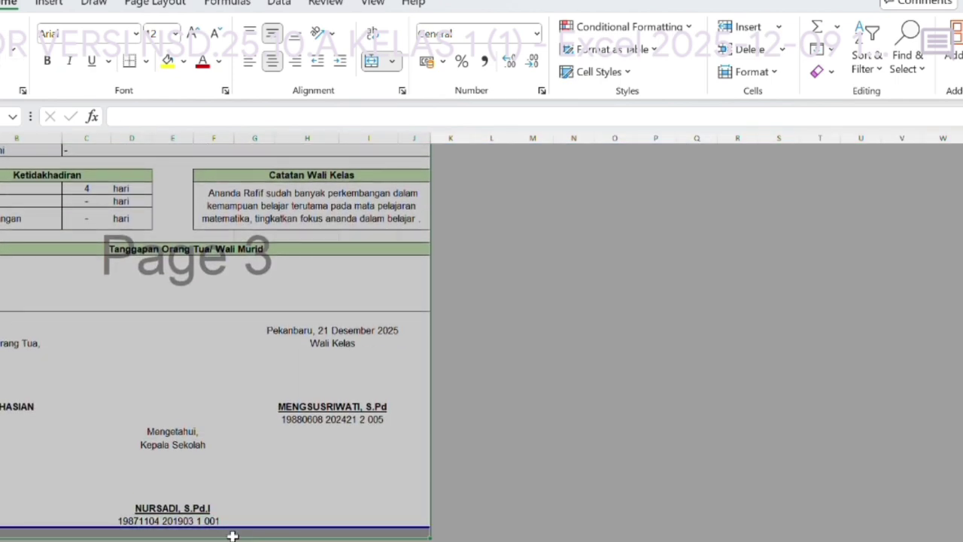
left_click_drag(233, 535, 252, 525)
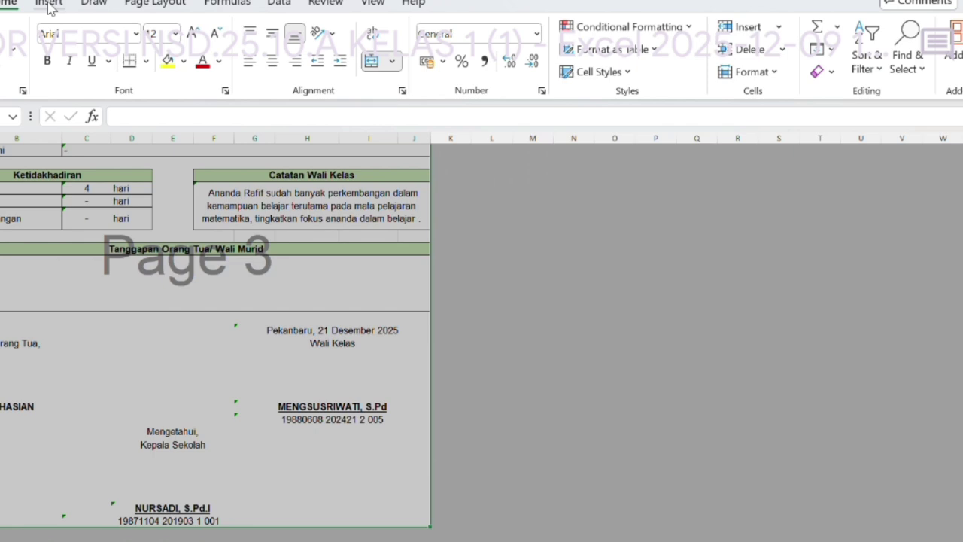
left_click(155, 4)
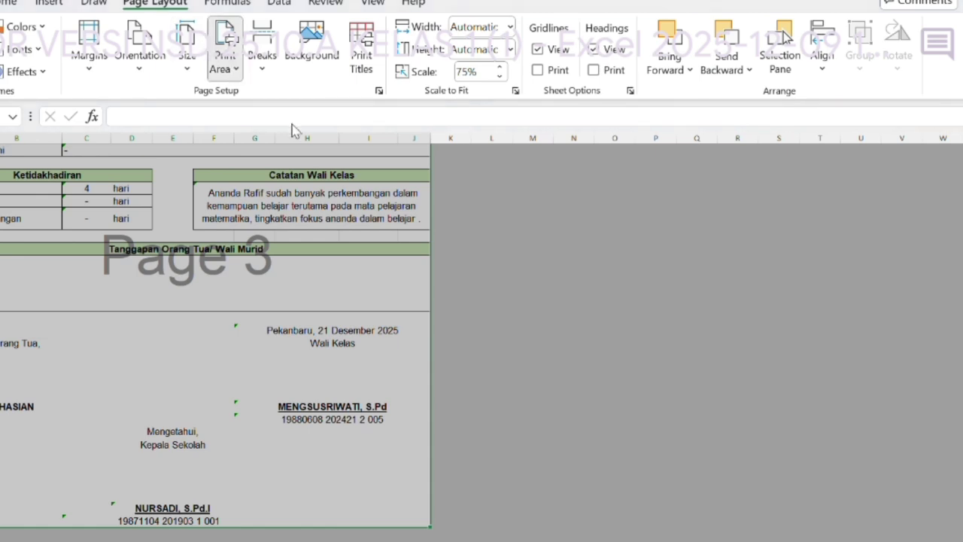
scroll(297, 131, "up", 10)
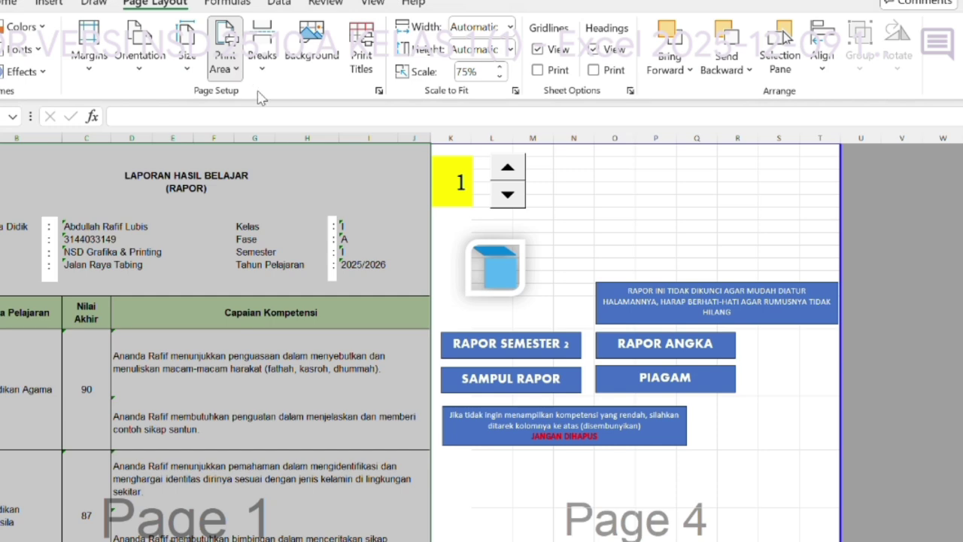
left_click(346, 338)
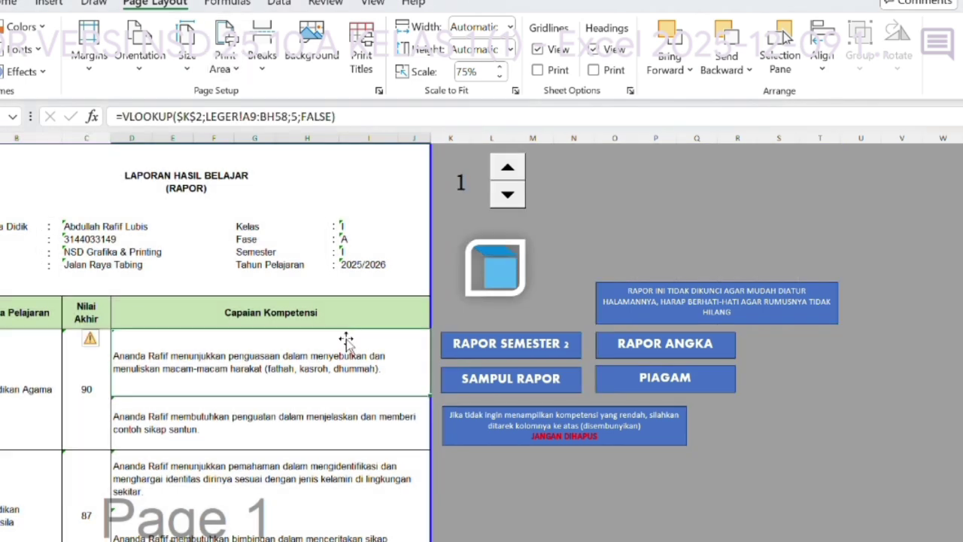
scroll(346, 339, "down", 8)
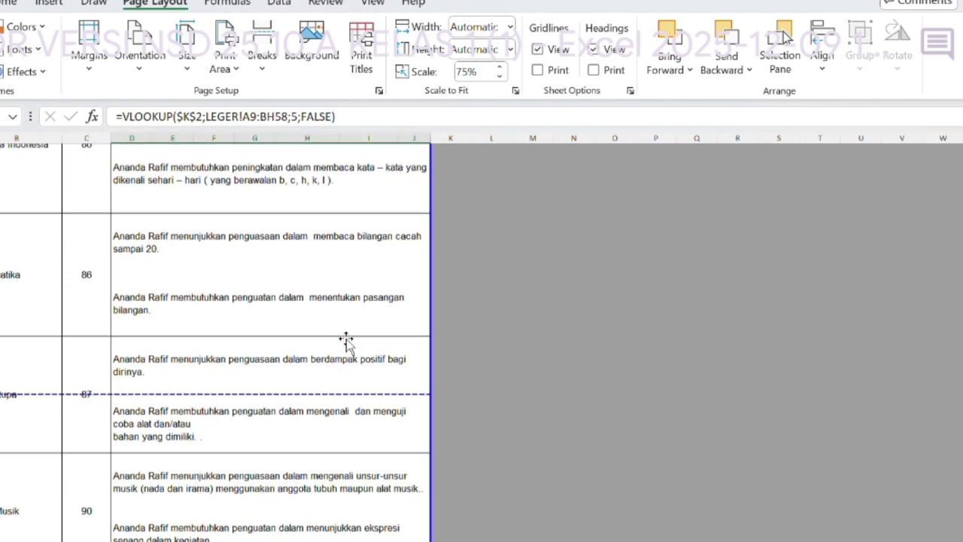
scroll(346, 338, "up", 1)
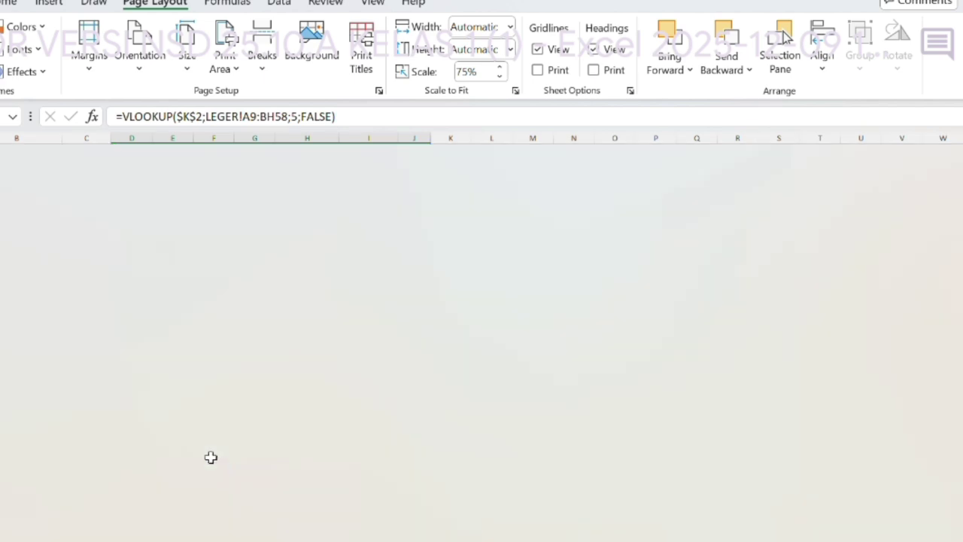
- Set the report card's top and bottom print margins to 1.9 cm and its print scale to 80%
key("ctrl+p")
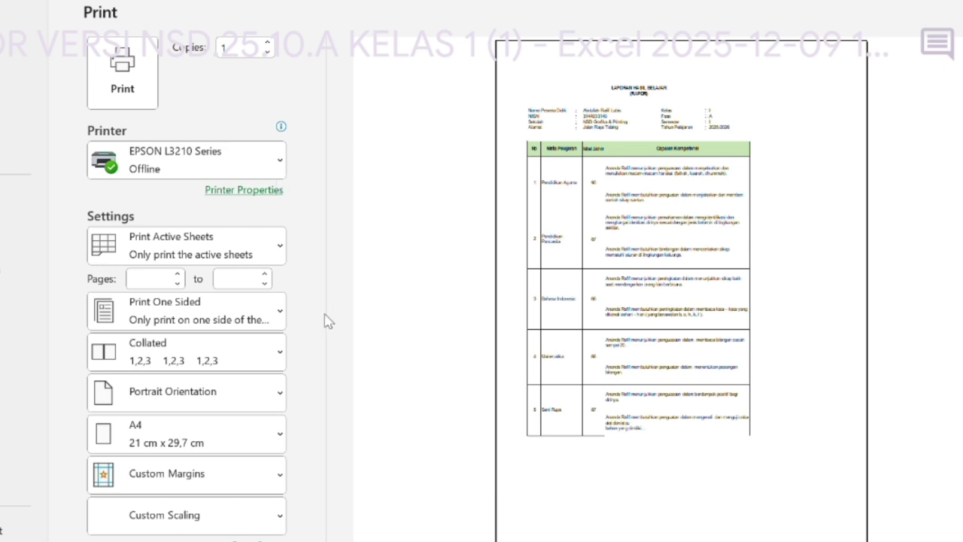
left_click(504, 539)
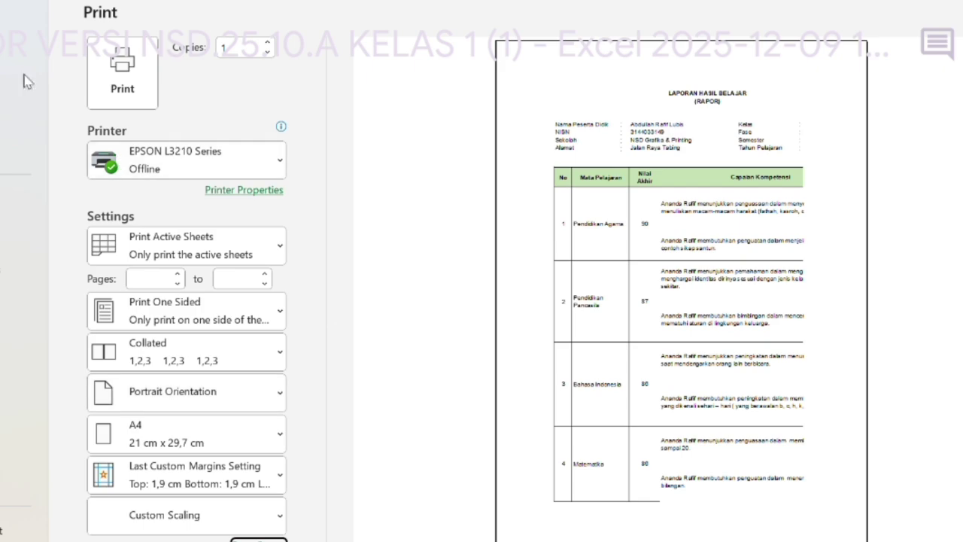
left_click(1, 15)
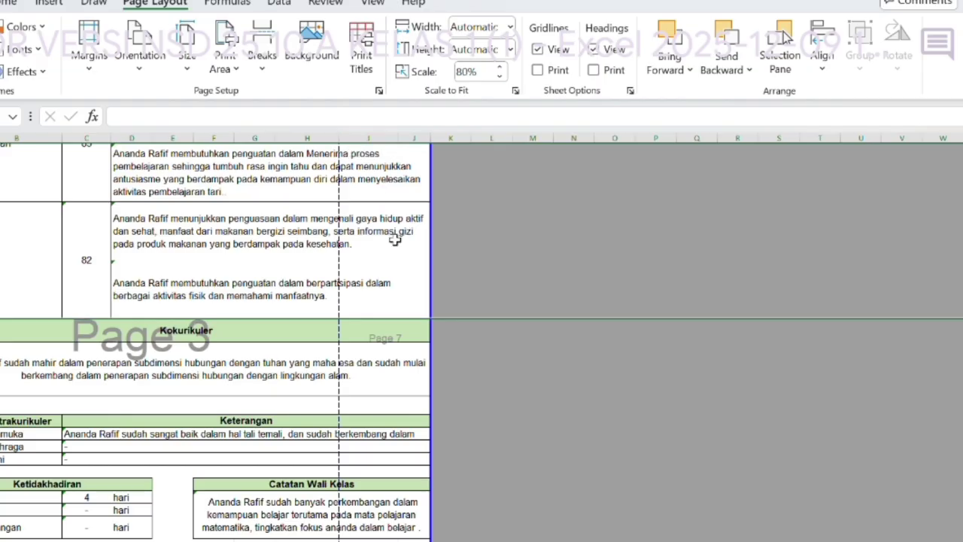
- Move the vertical page break out to the edge of column J and the last horizontal break below the principal's signature block
key("ctrl+Home")
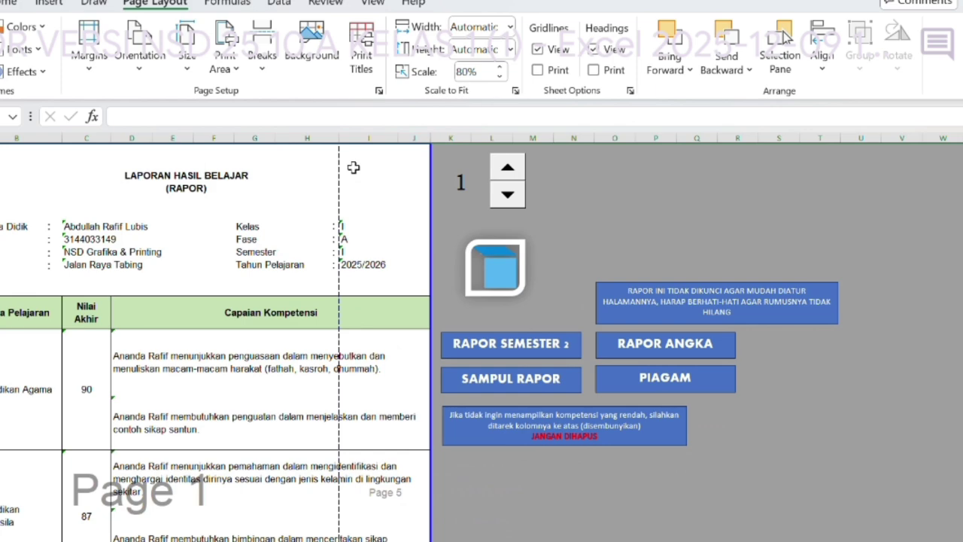
left_click_drag(340, 171, 447, 178)
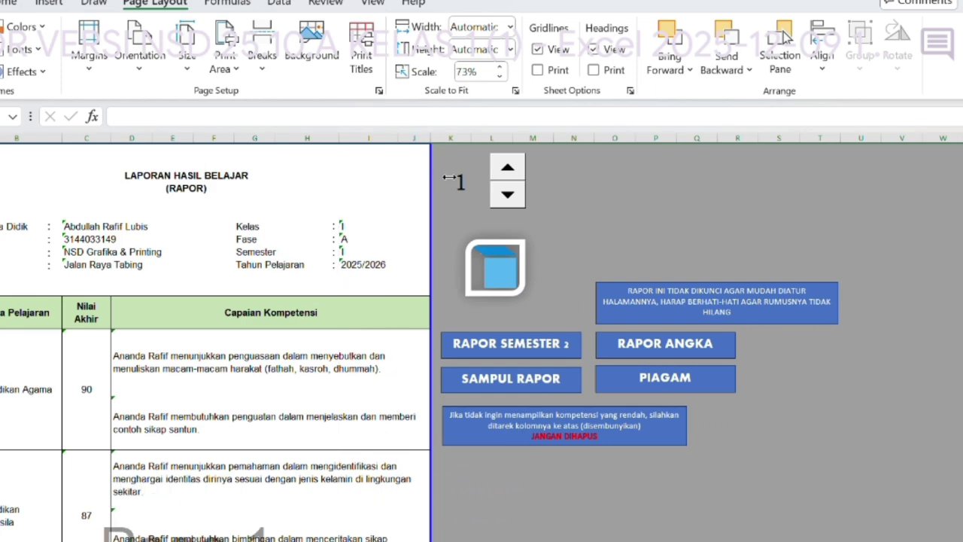
scroll(357, 275, "down", 10)
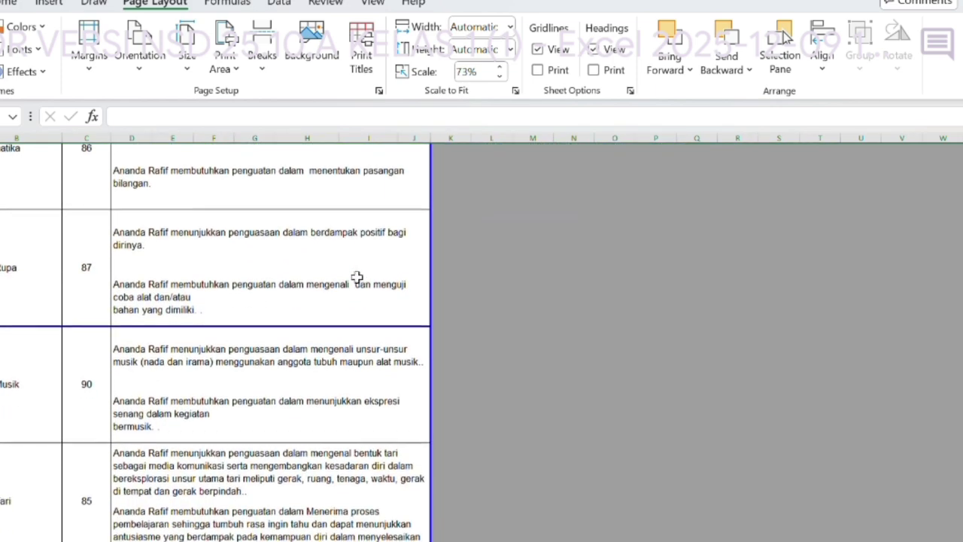
scroll(356, 275, "down", 12)
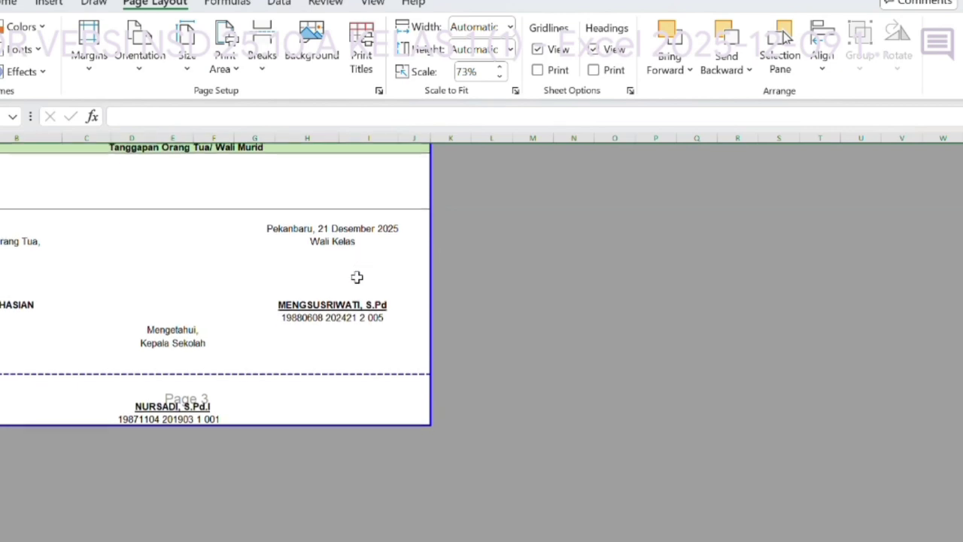
left_click_drag(311, 373, 318, 439)
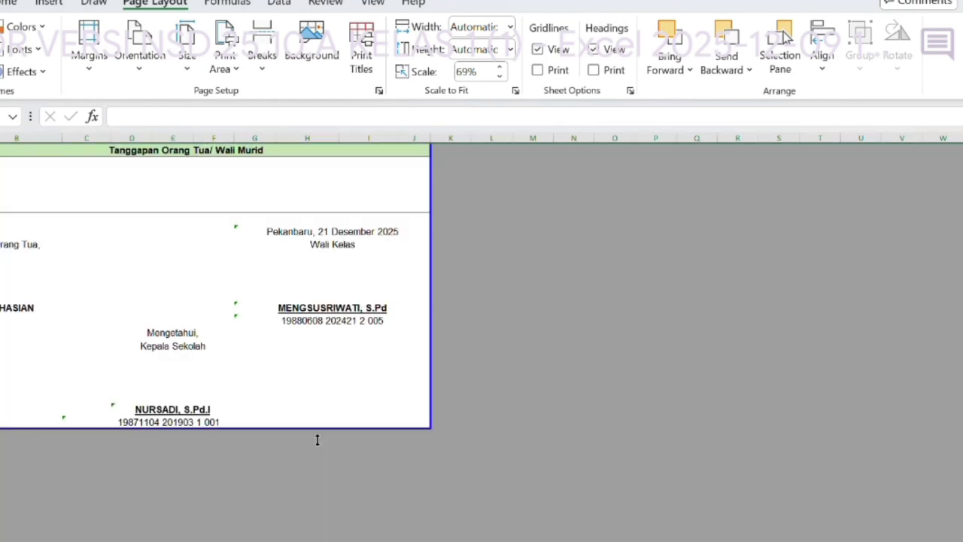
- Check both report card pages in the print preview, inspect the first page enlarged, and review the page break between Seni Rupa and Seni Musik
key("ctrl+p")
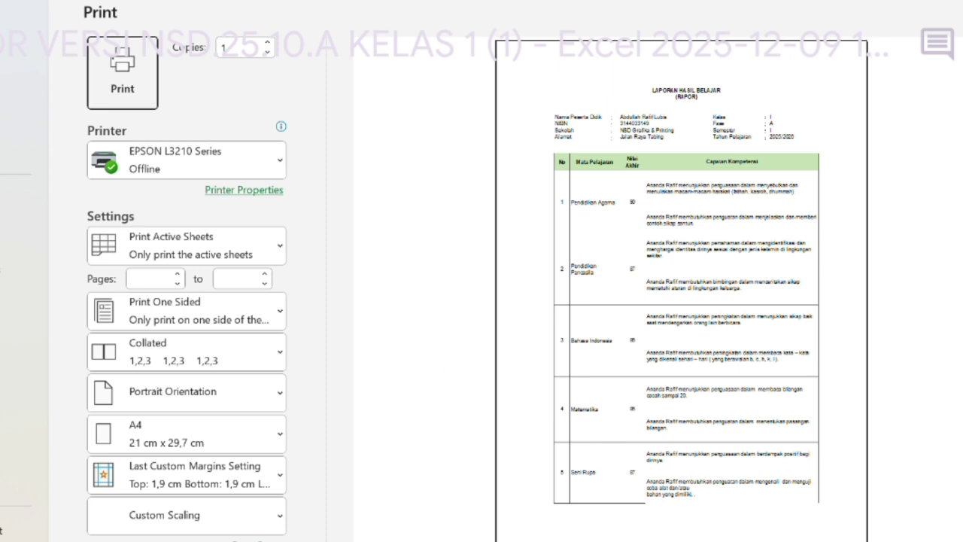
left_click(449, 540)
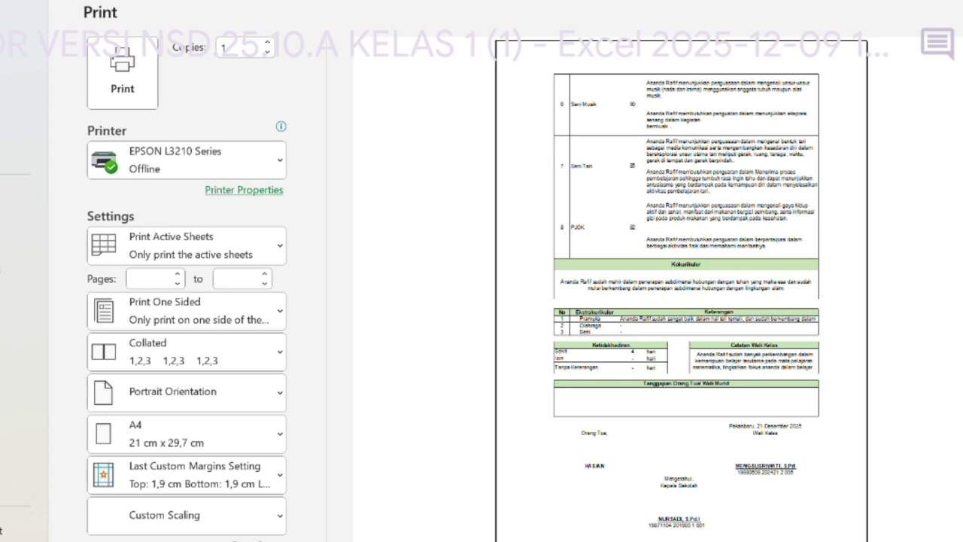
left_click(369, 540)
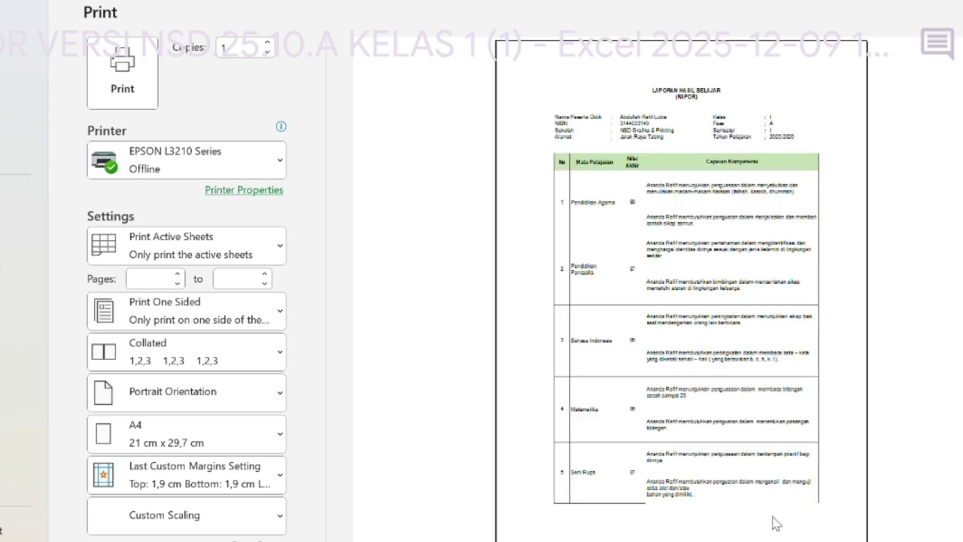
left_click(924, 539)
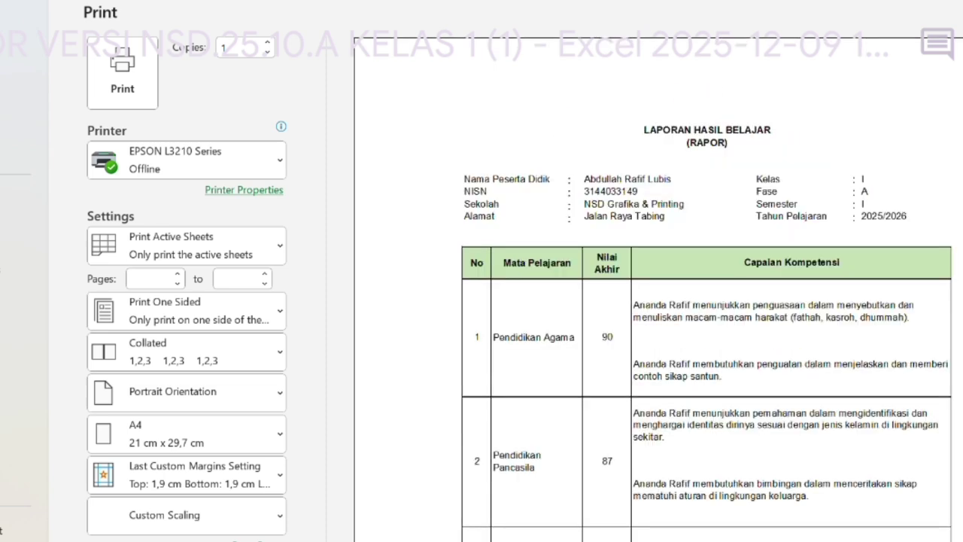
scroll(746, 462, "down", 5)
scroll(809, 462, "down", 3)
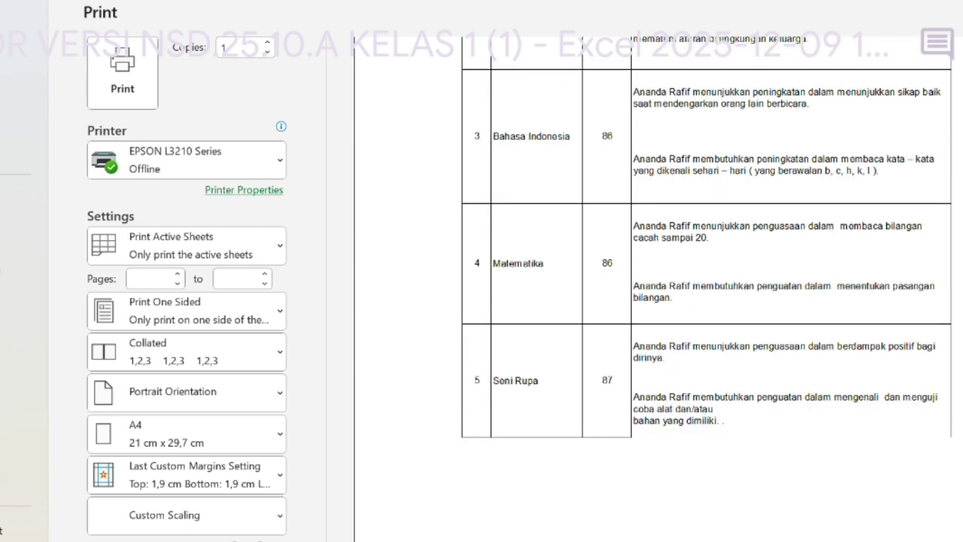
key("Escape")
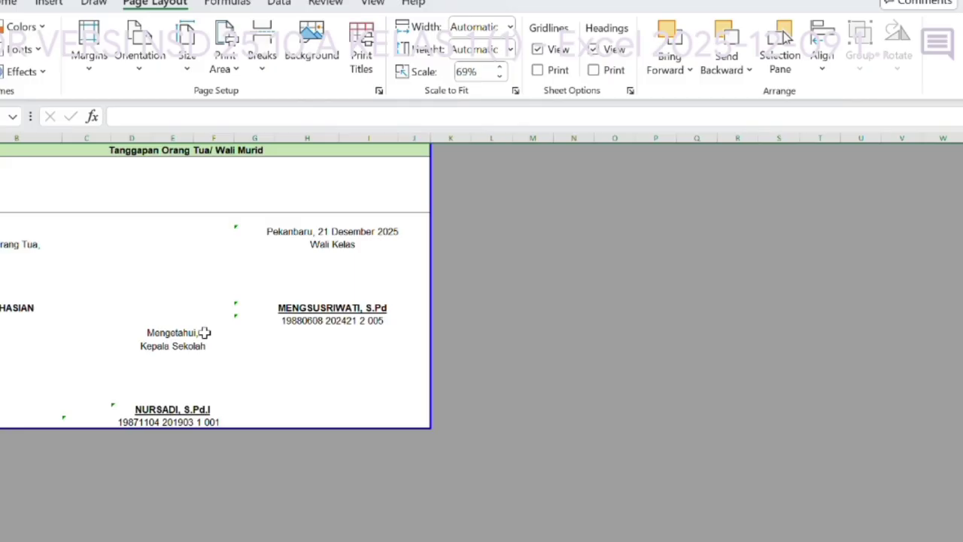
scroll(204, 331, "up", 5)
scroll(204, 331, "up", 5)
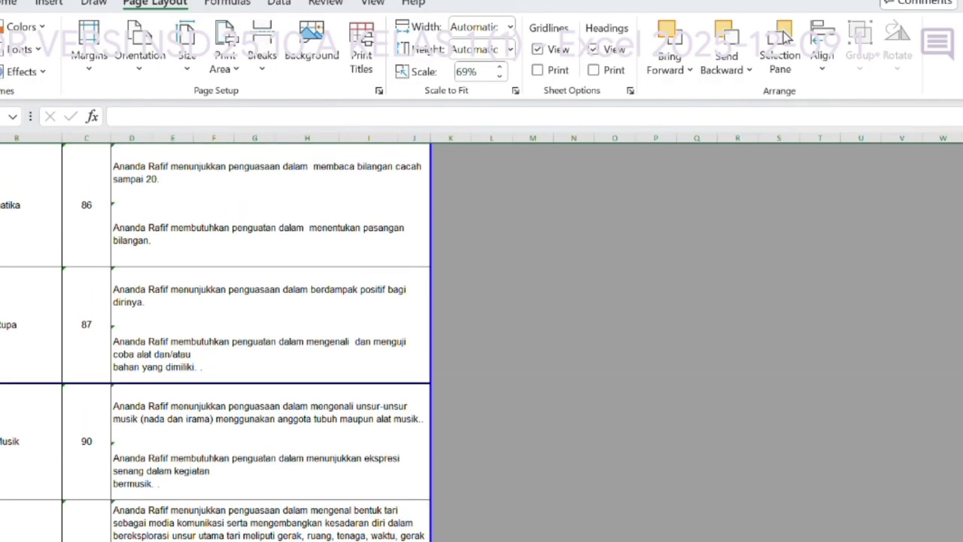